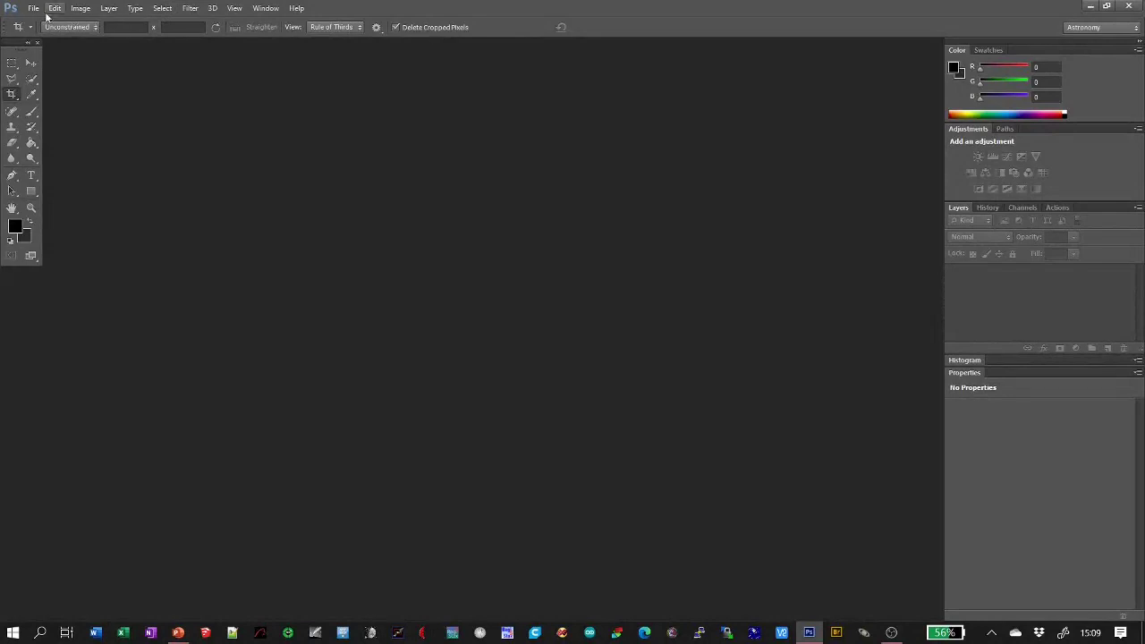
Open the recently used image test.tif.
left_click(36, 10)
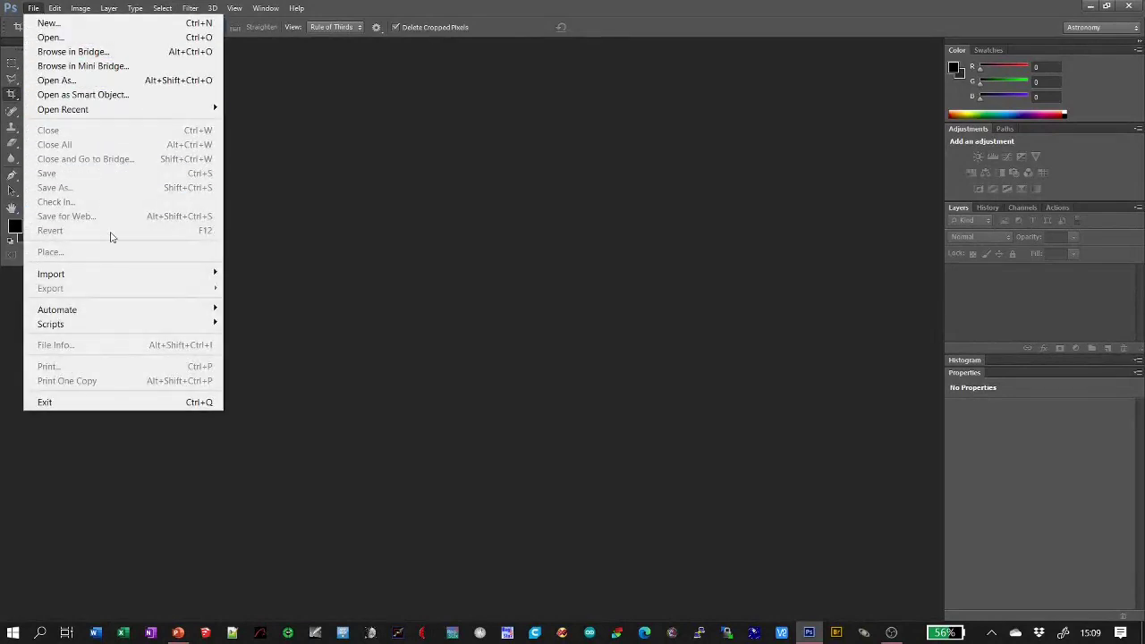
mouse_move(180, 112)
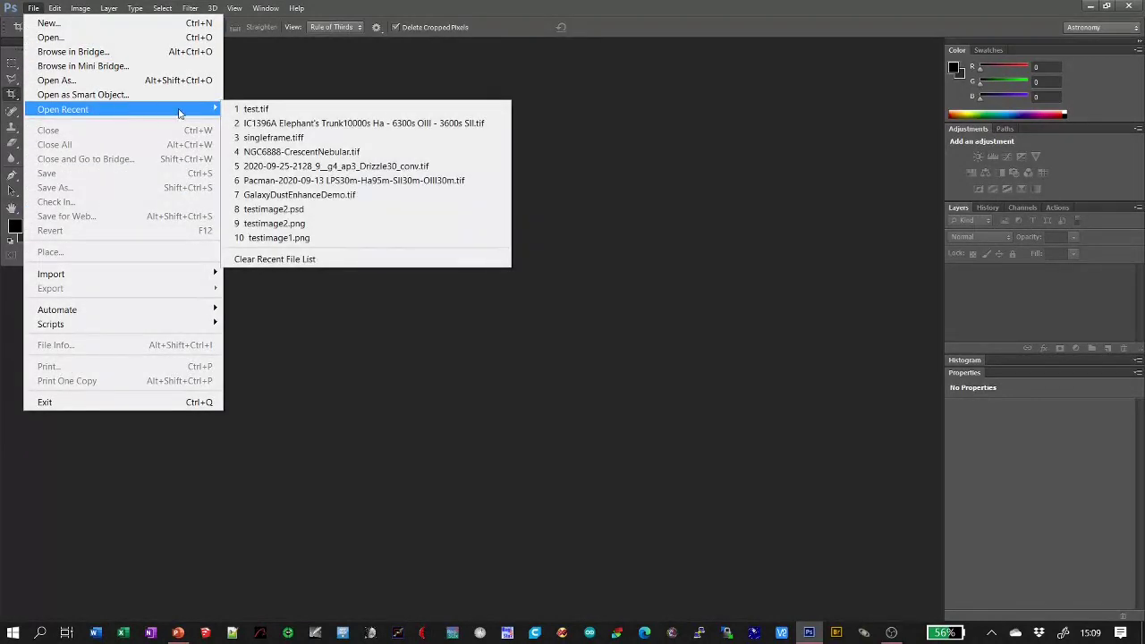
left_click(245, 109)
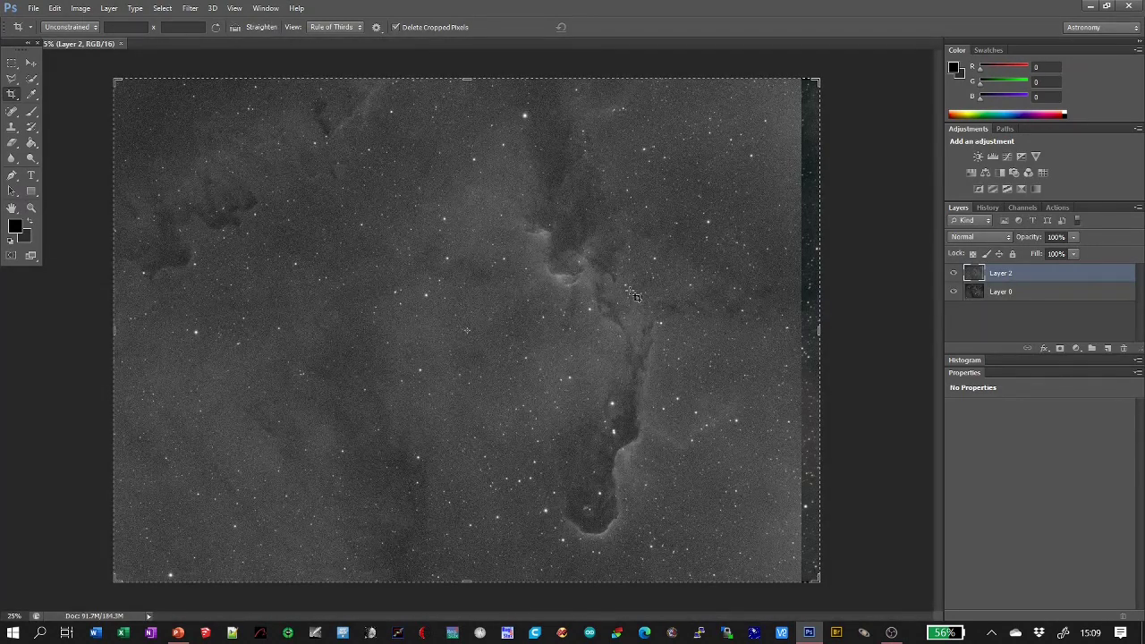
Delete the greyscale Layer 2 so that only the colour nebula layer remains.
key("ctrl")
scroll(633, 295, "up", 1)
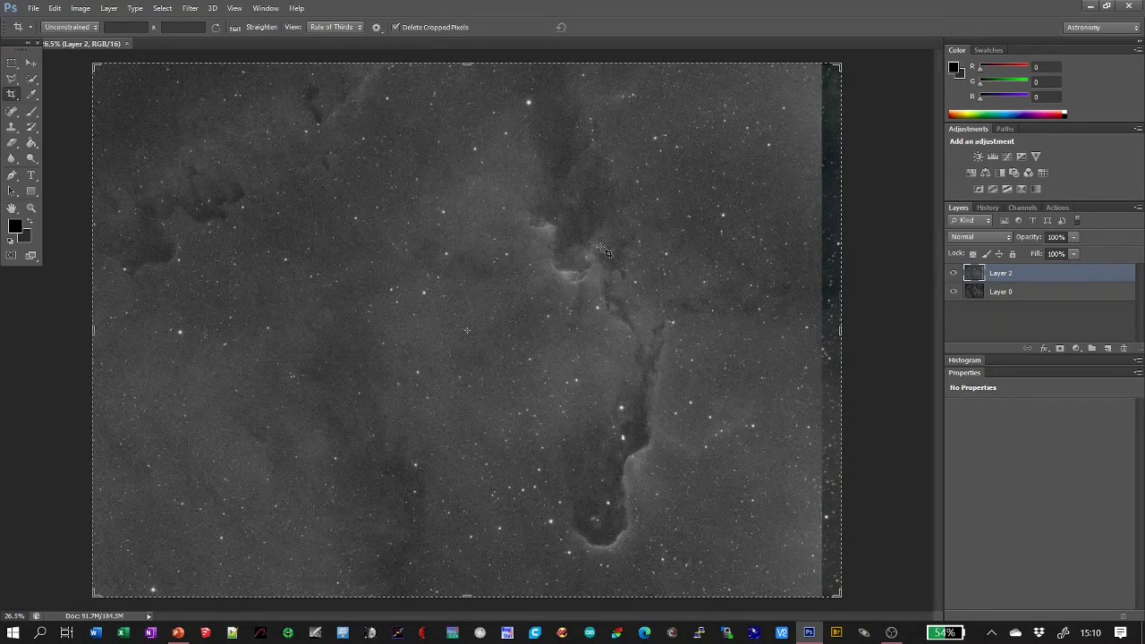
right_click(1002, 277)
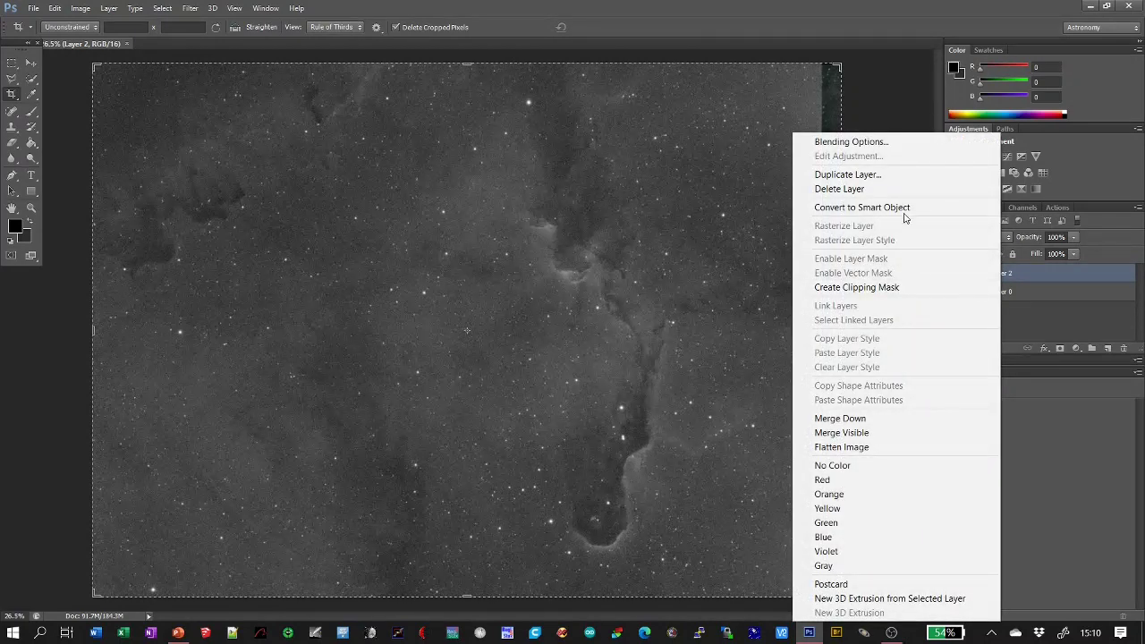
left_click(861, 189)
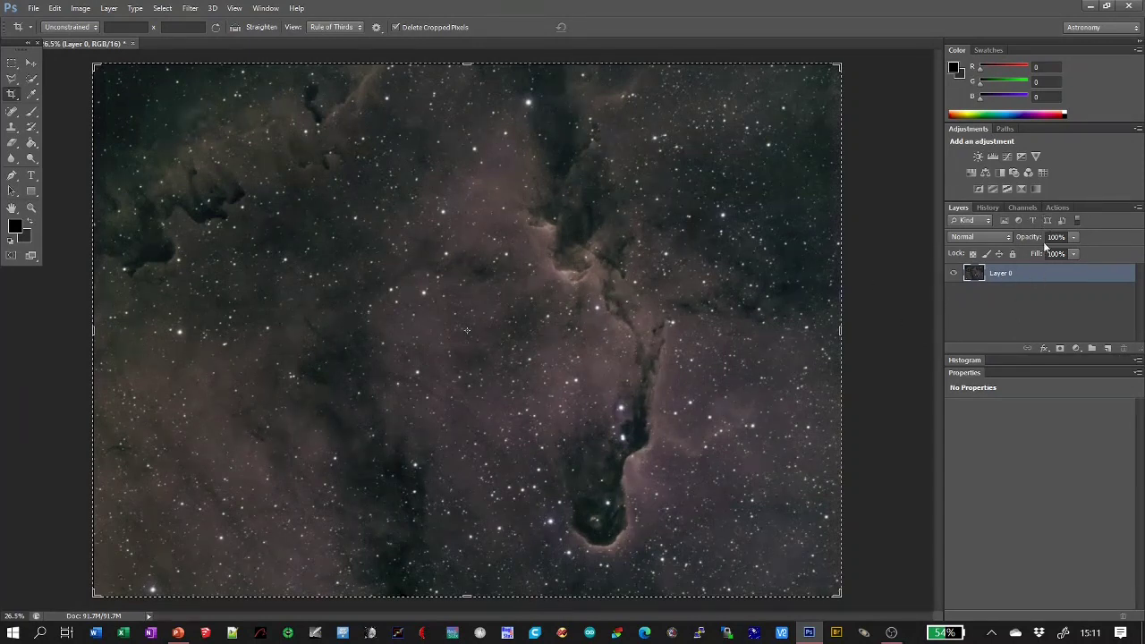
Run the Seperate Stars and Background action on Layer 0 and continue through its messages.
left_click(1057, 207)
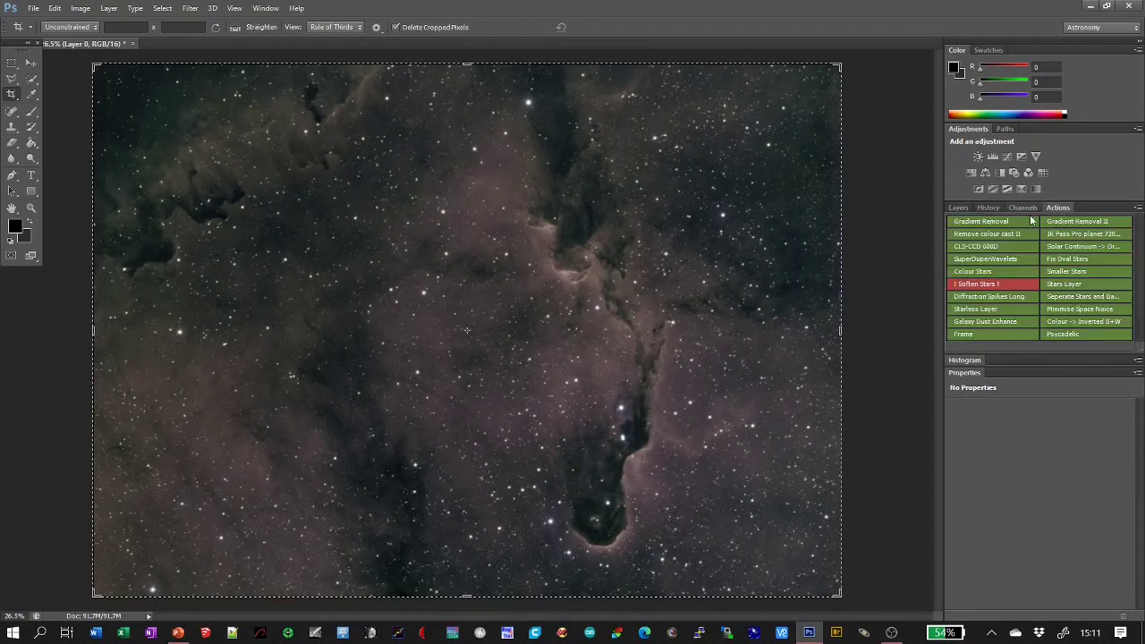
left_click(1102, 301)
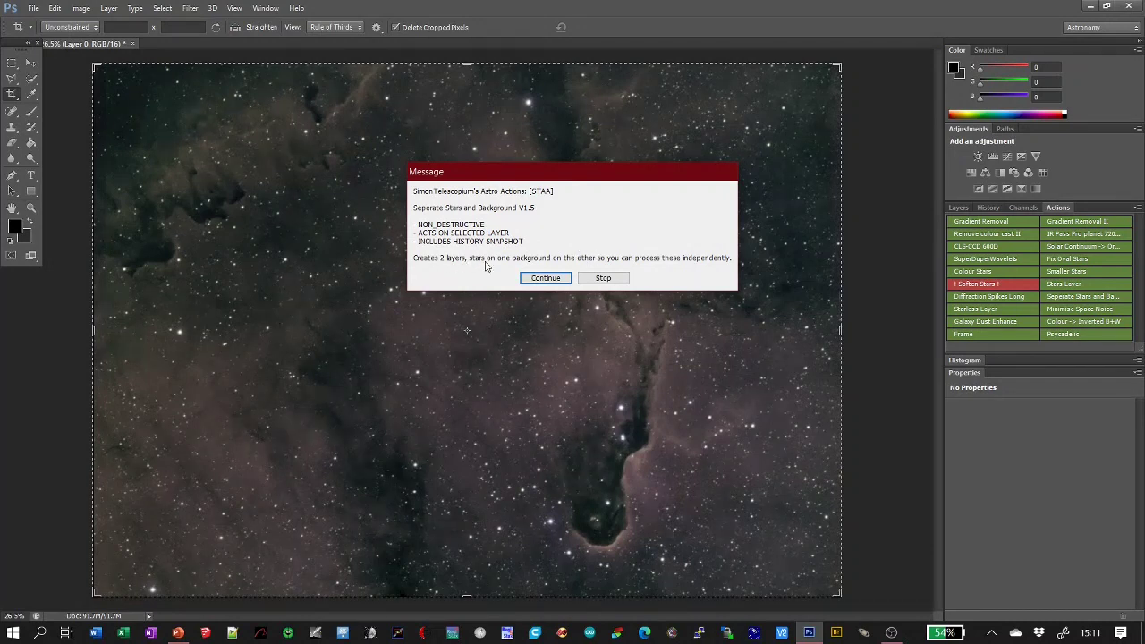
left_click(545, 279)
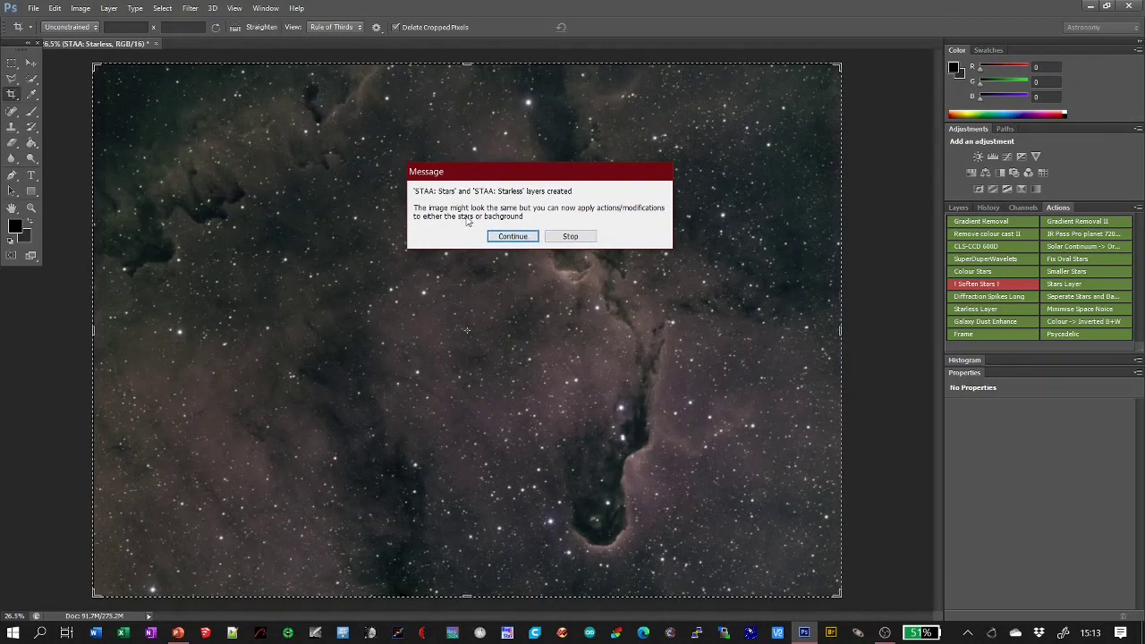
left_click(513, 236)
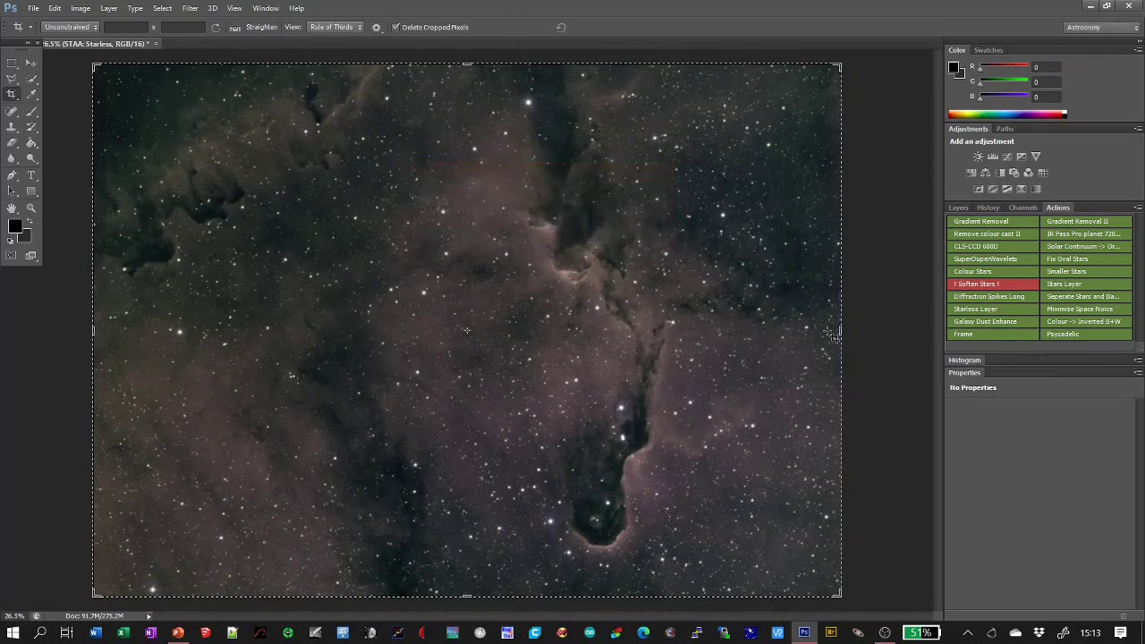
Examine the STAA: Starless and STAA: Stars layers one at a time by isolating their visibility, with Layer 0 hidden.
left_click(958, 209)
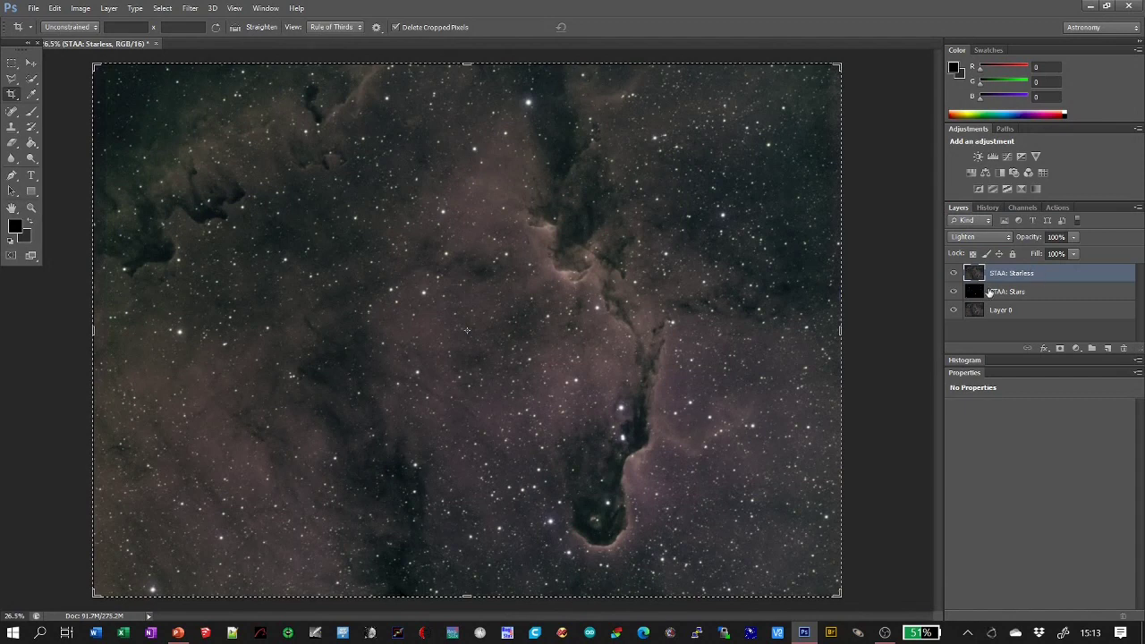
left_click(953, 292)
left_click(954, 311)
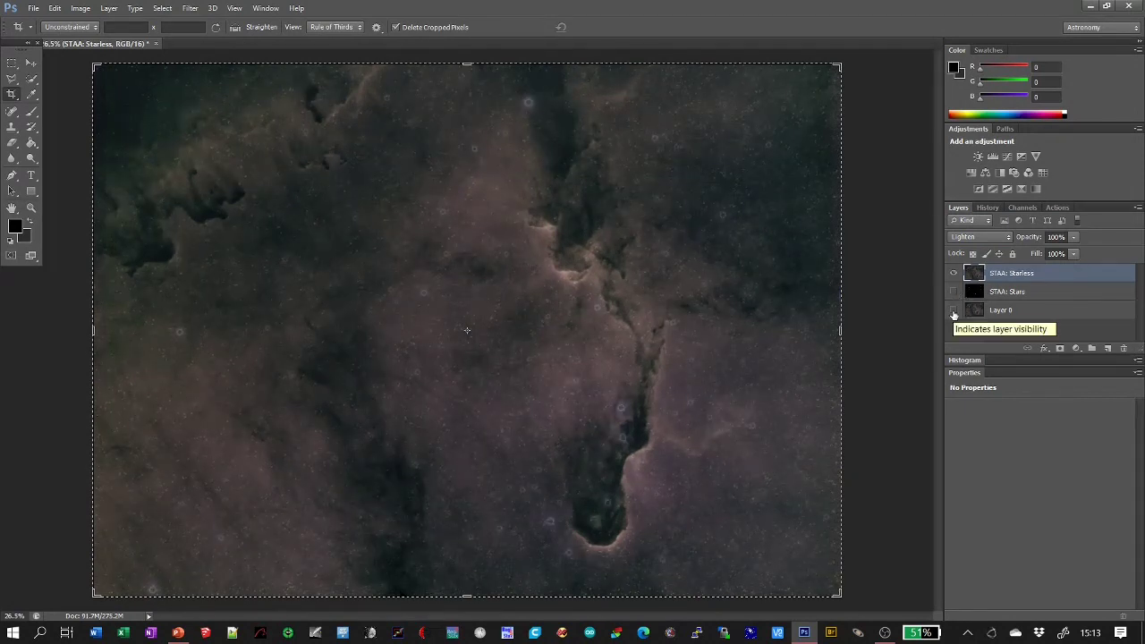
left_click(954, 273)
left_click(953, 292)
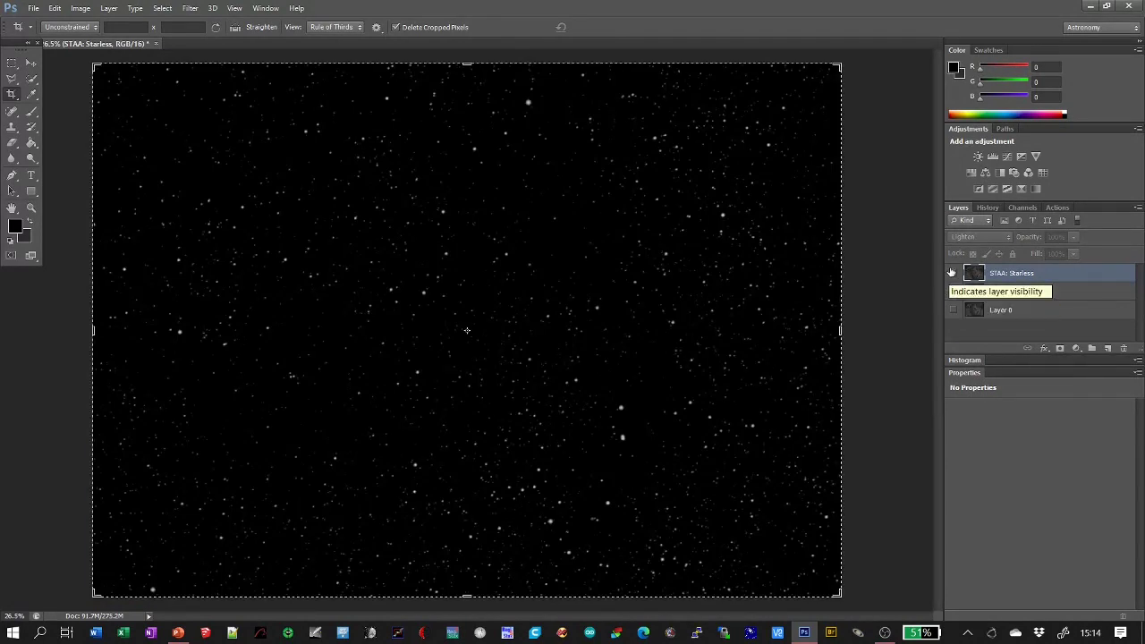
left_click(954, 273)
Delete the STAA: Stars layer and show Layer 0 beneath the STAA: Starless layer.
left_click(1007, 293)
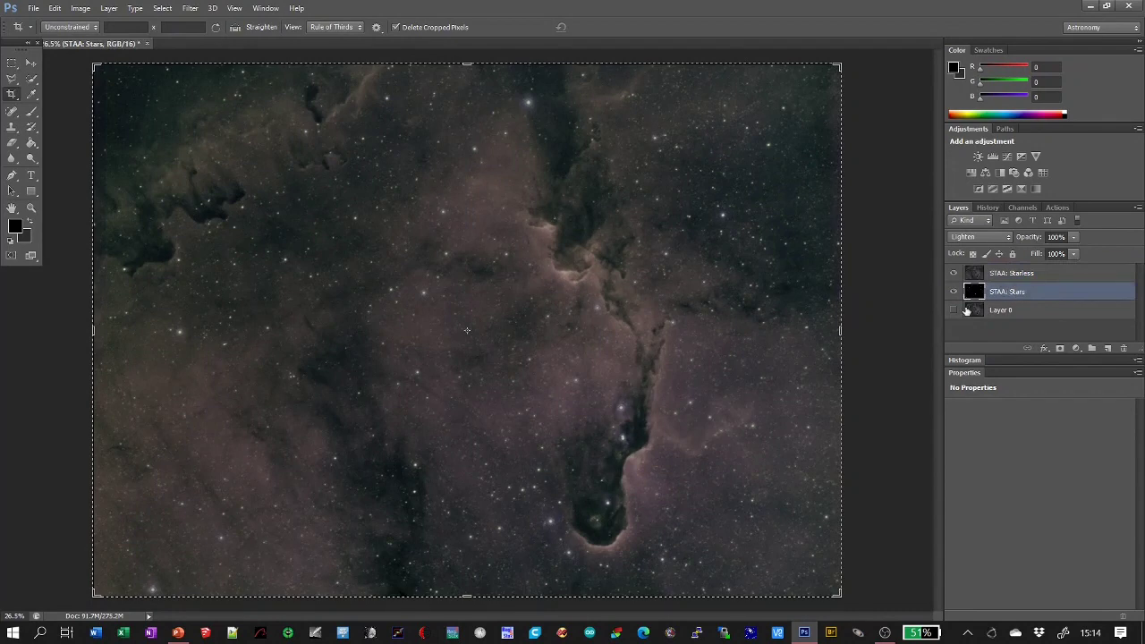
right_click(1026, 293)
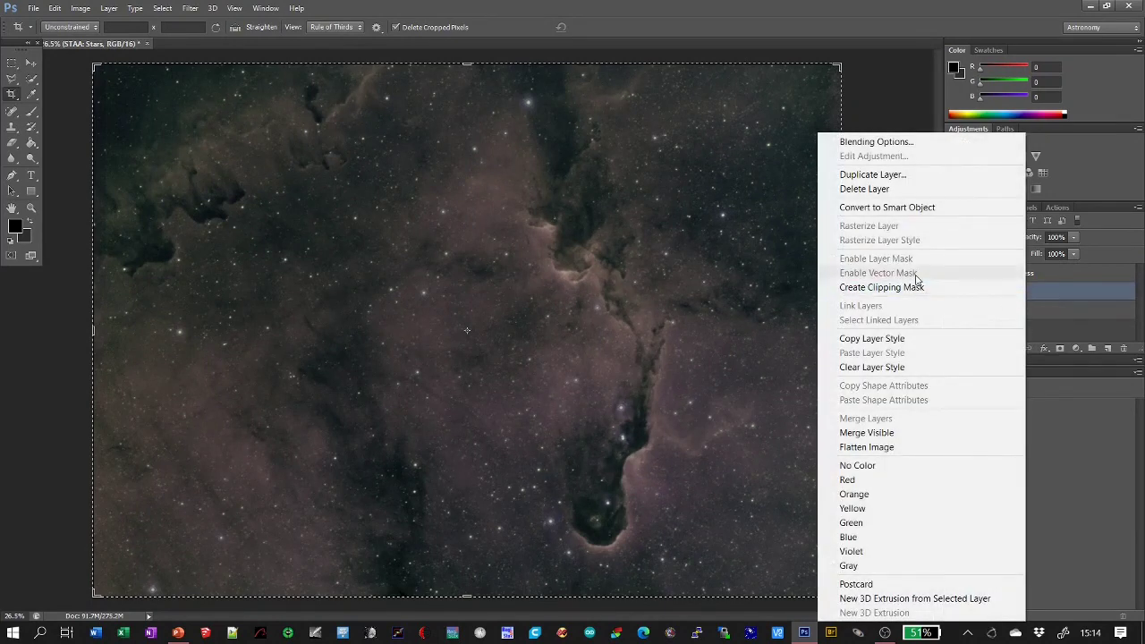
left_click(888, 191)
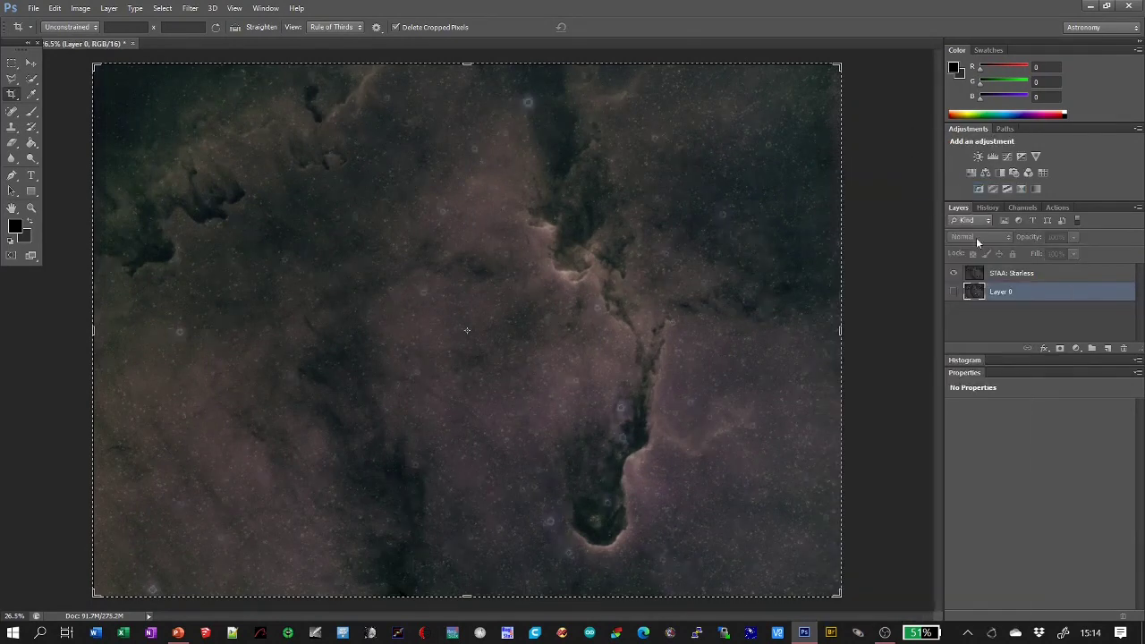
left_click(954, 292)
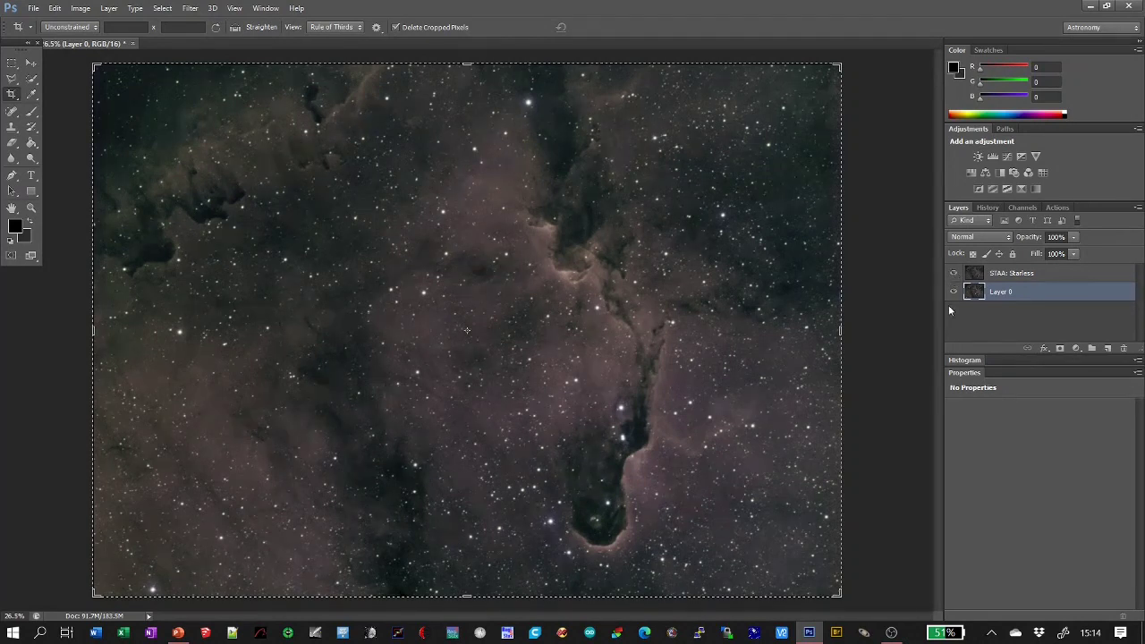
Hide Layer 0 and run the Minimise Space Noise action on the STAA: Starless layer.
left_click(985, 274)
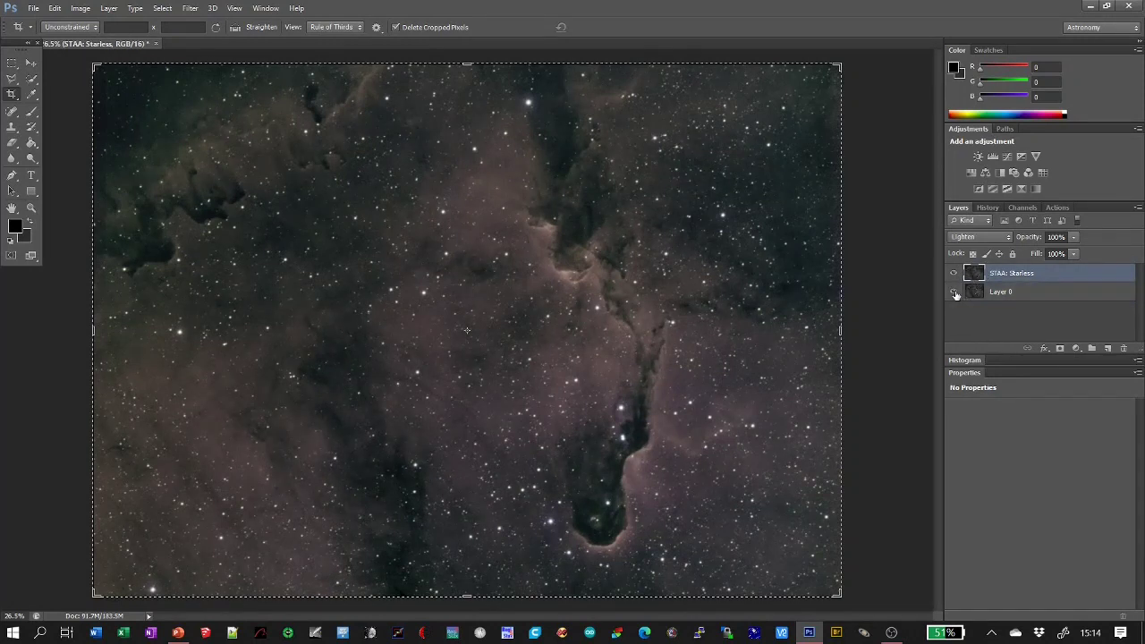
left_click(954, 295)
left_click(1057, 208)
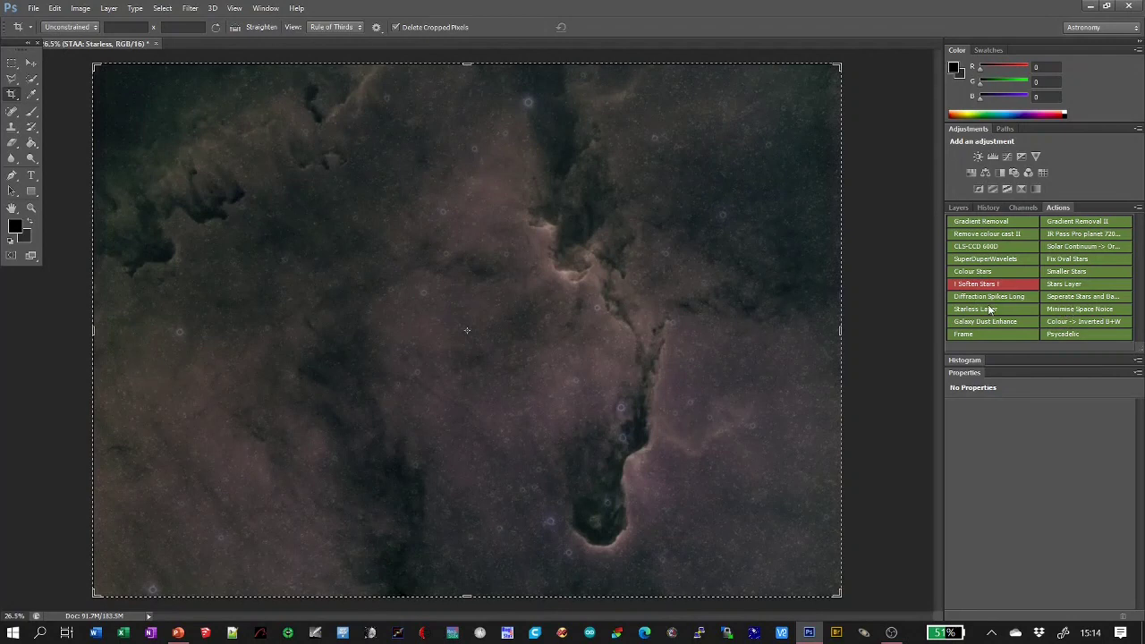
left_click(1073, 313)
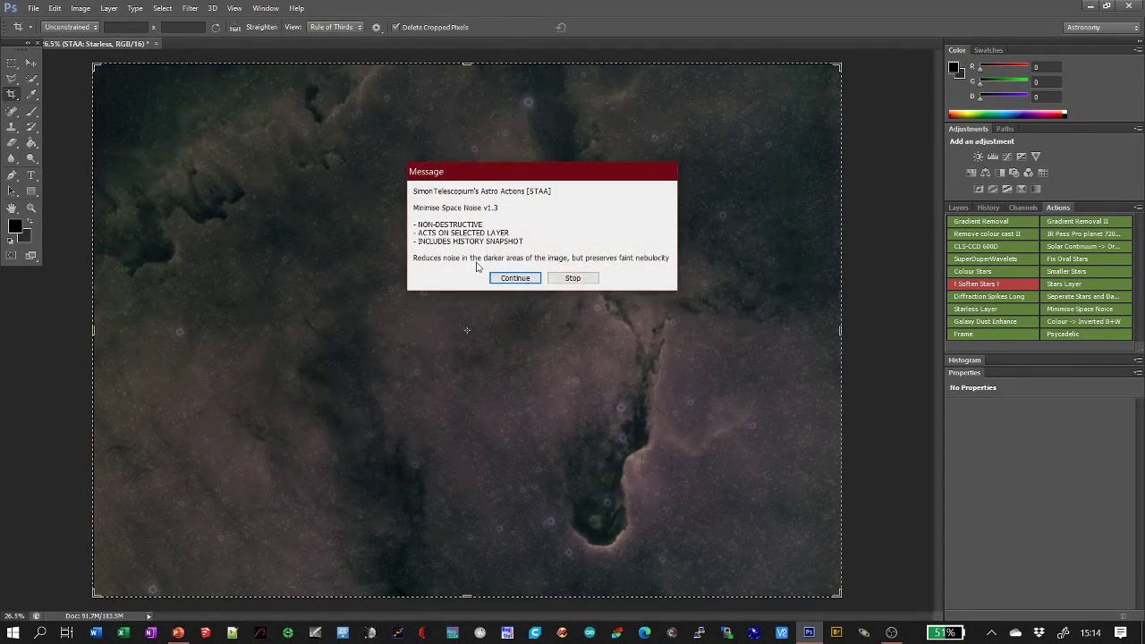
left_click(515, 279)
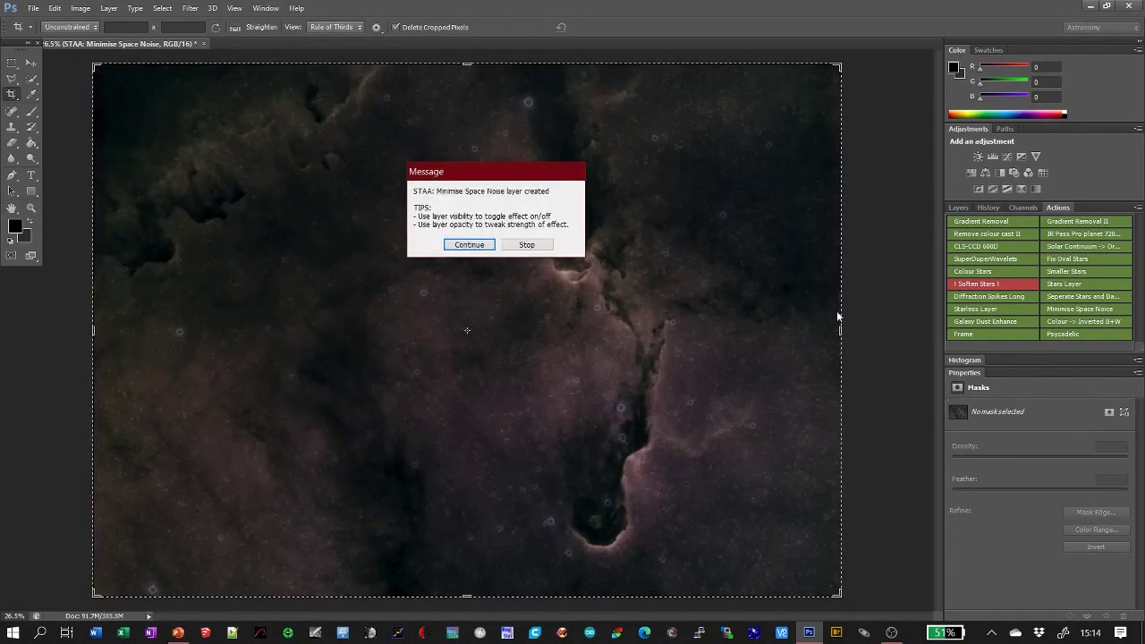
left_click(469, 245)
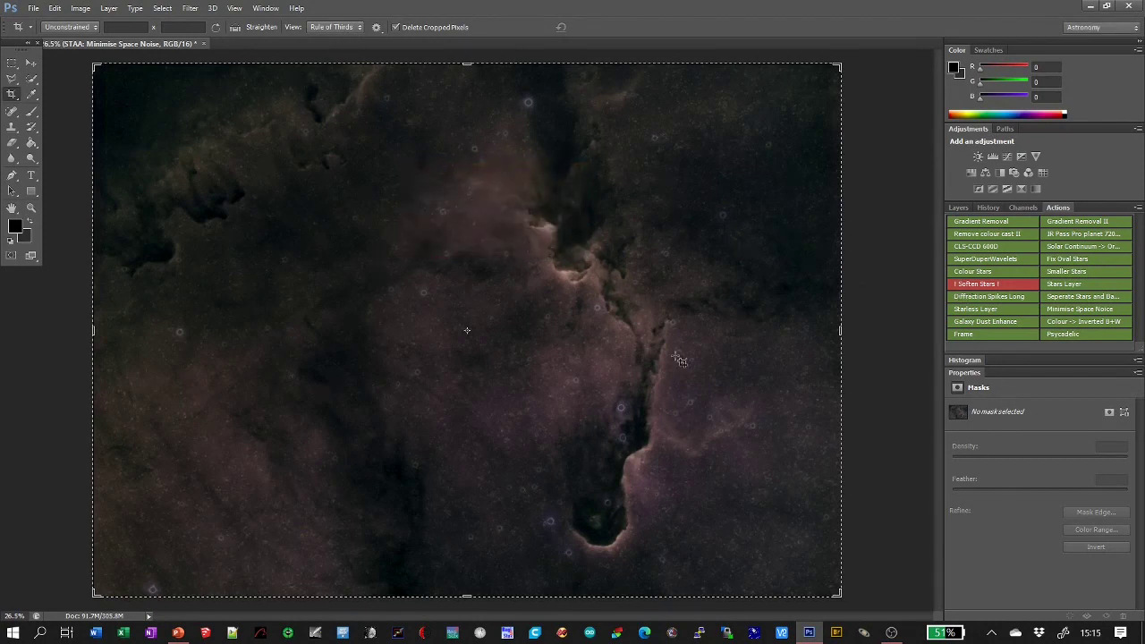
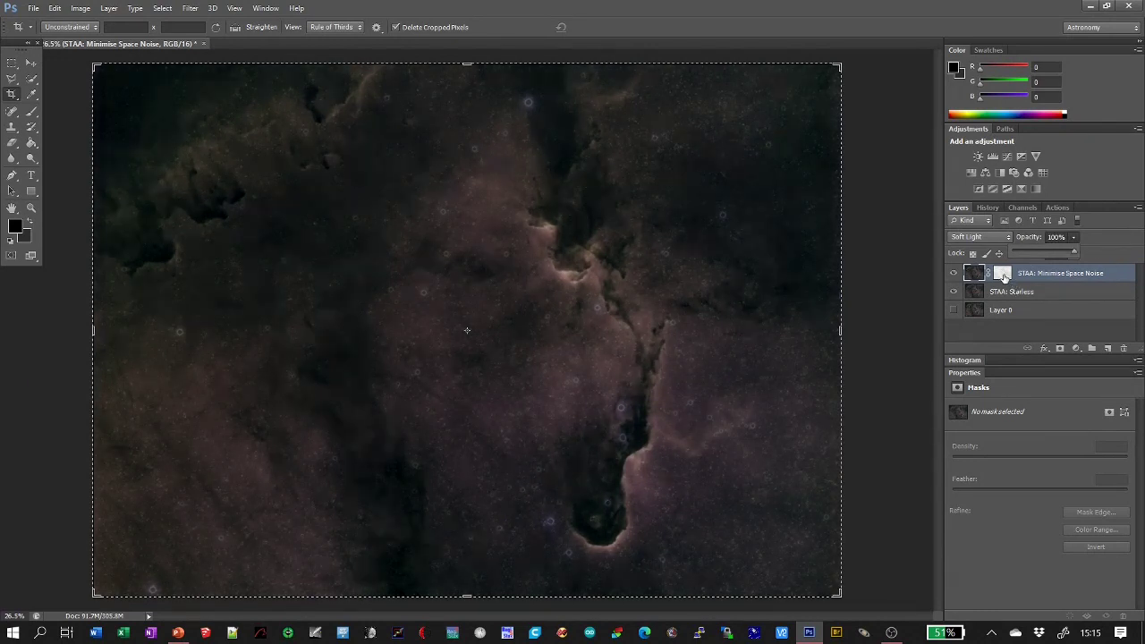
Increase the contrast of the STAA: Minimise Space Noise layer mask using Levels with input values 129, 0.36 and 255.
left_click(1003, 275, "alt")
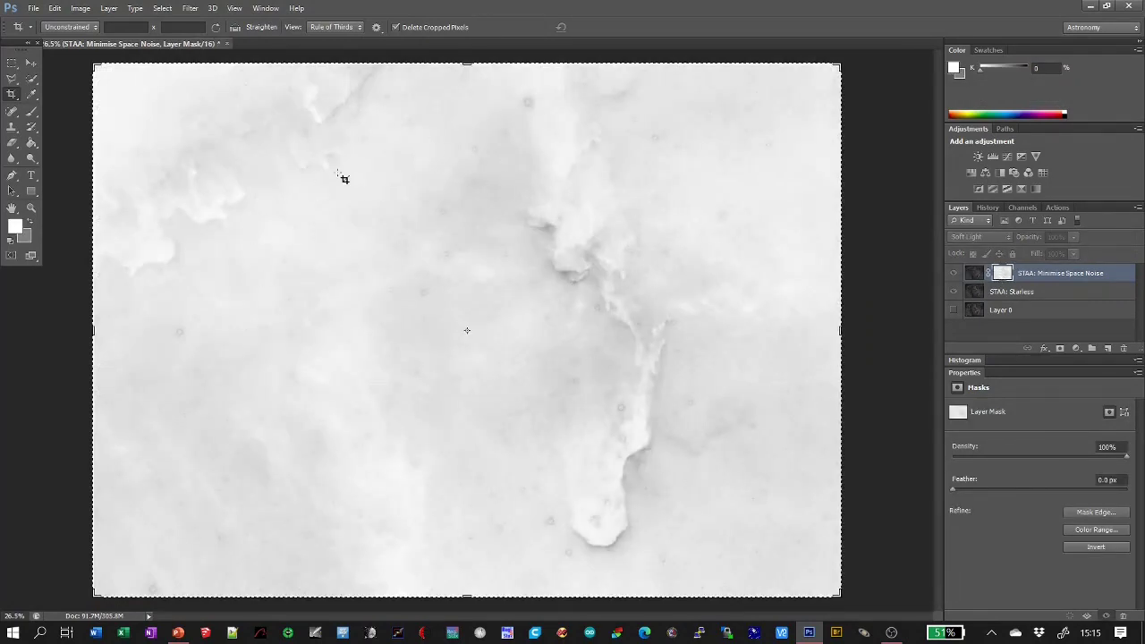
left_click(81, 9)
mouse_move(118, 45)
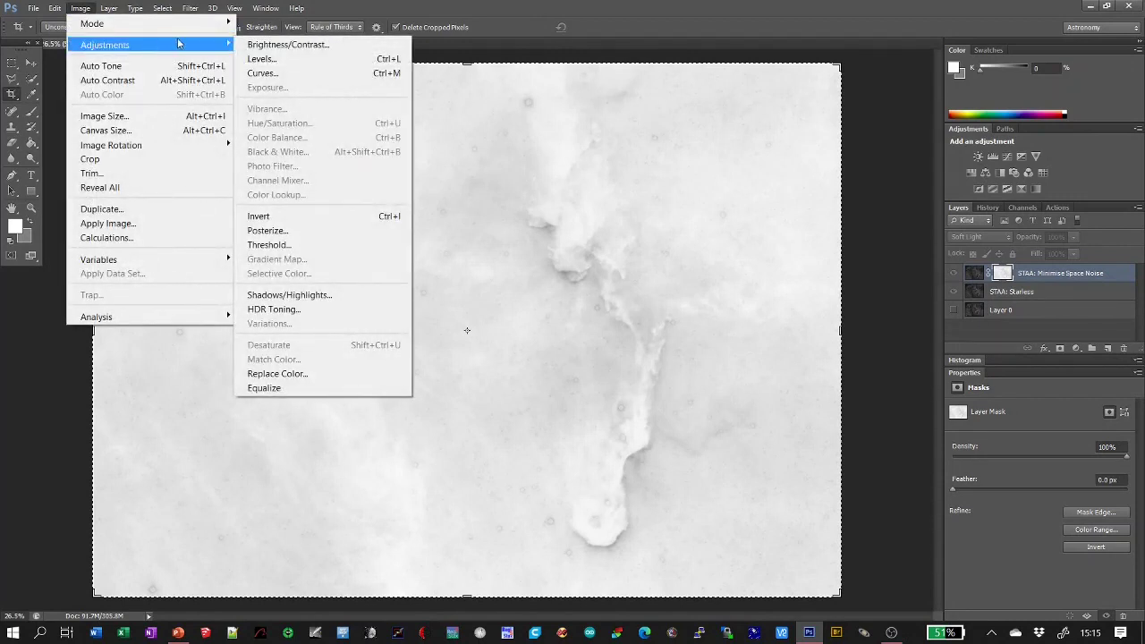
left_click(259, 60)
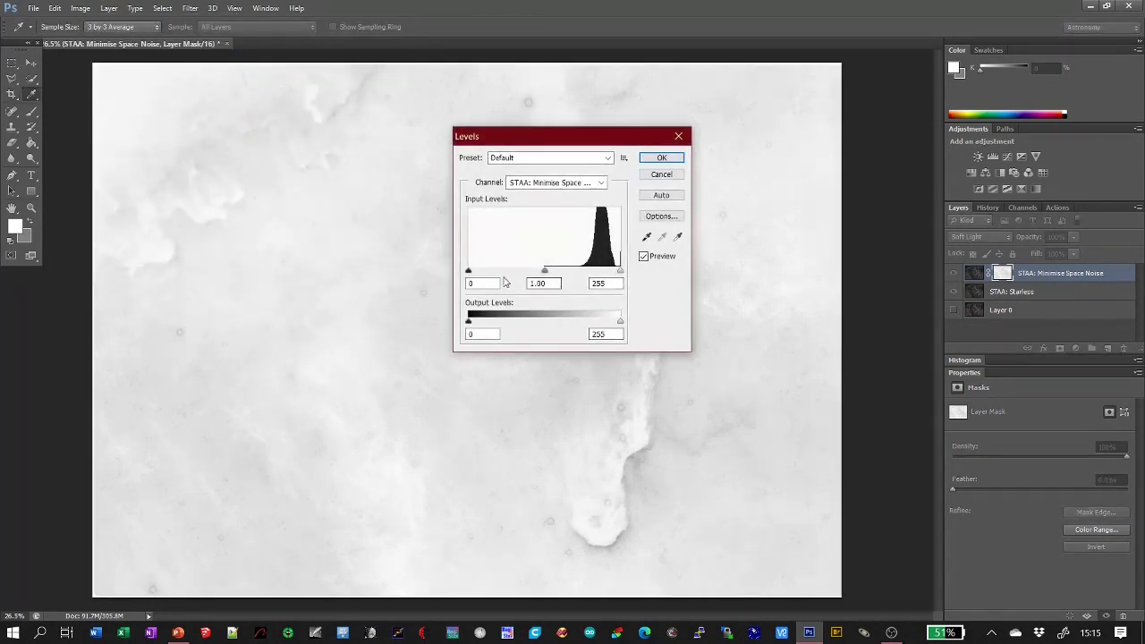
left_click_drag(545, 270, 574, 269)
left_click_drag(469, 271, 603, 274)
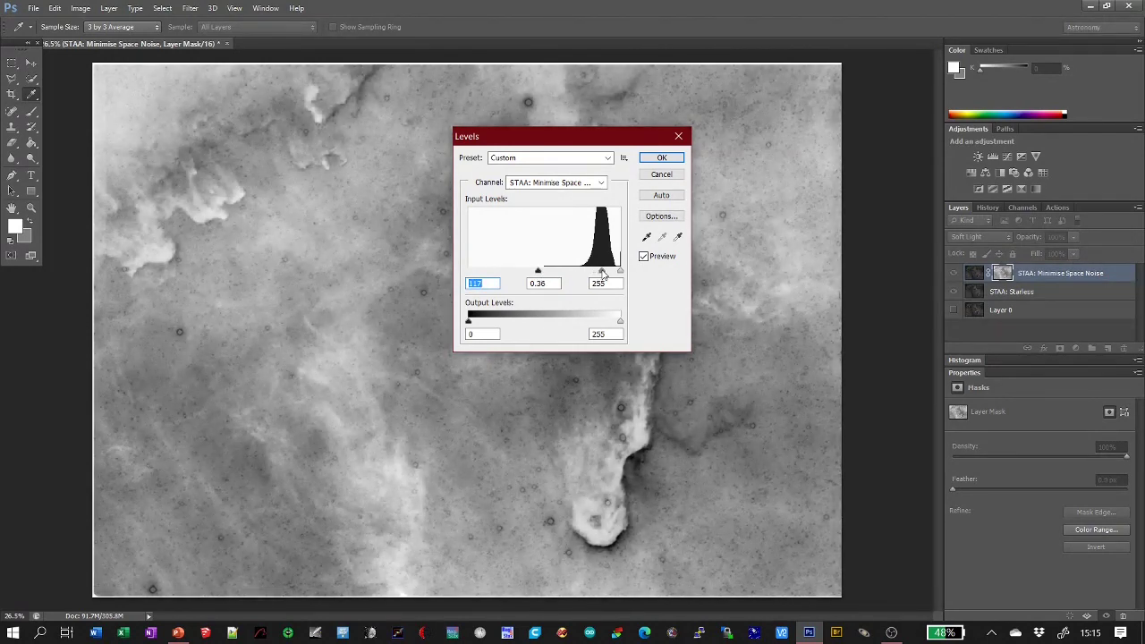
key("Tab")
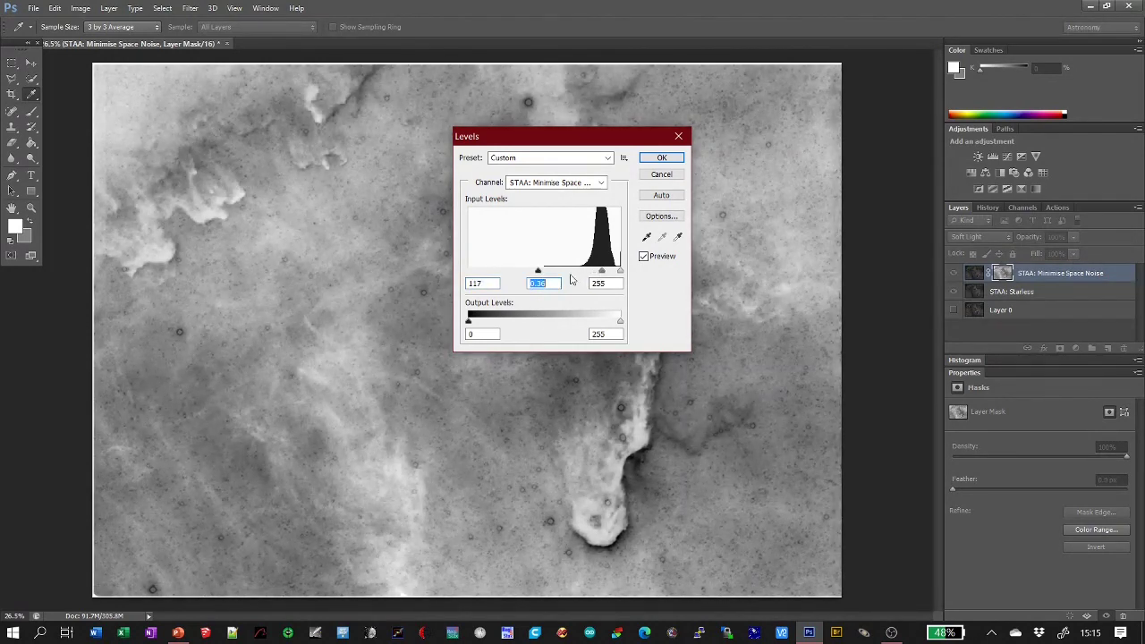
left_click_drag(537, 272, 545, 271)
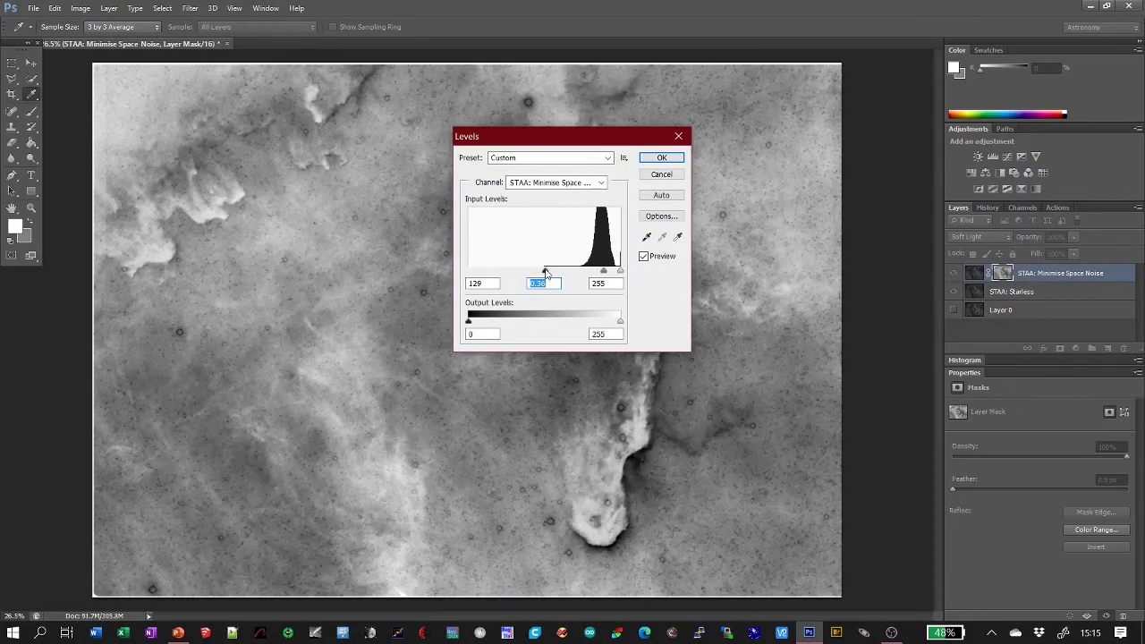
left_click(662, 158)
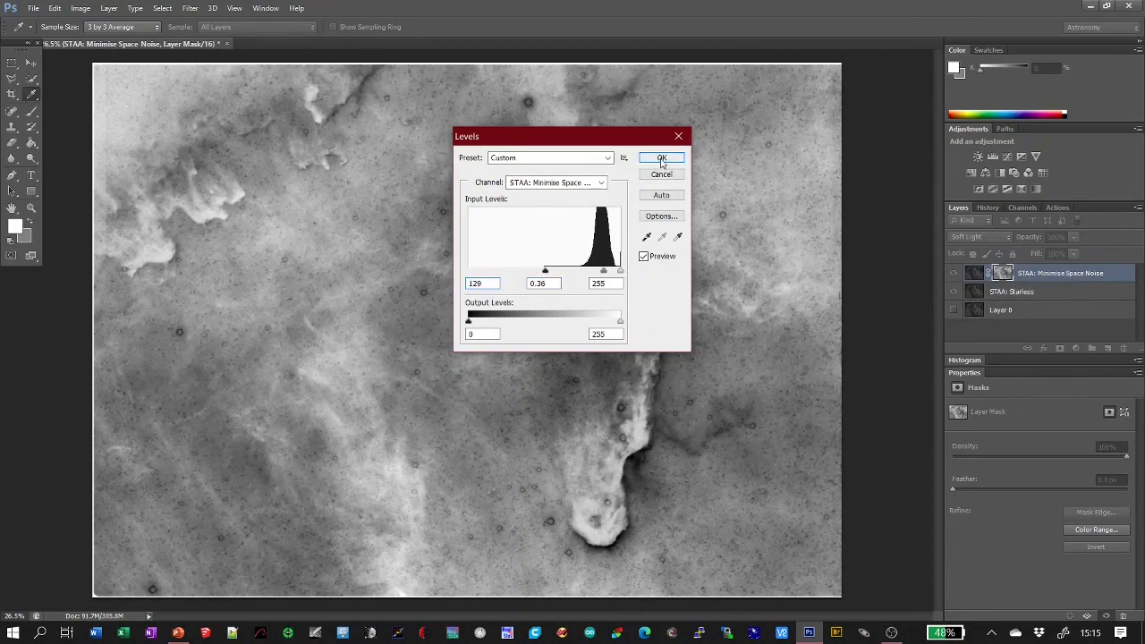
key("c")
left_click(972, 274)
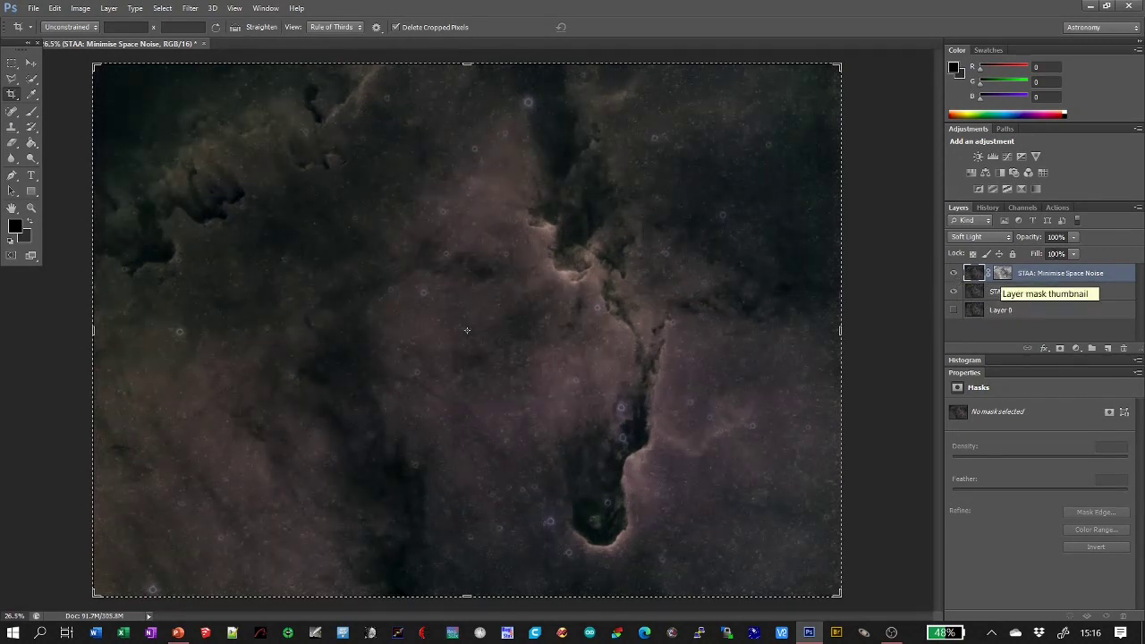
Set the STAA: Minimise Space Noise layer's opacity to 62% and show Layer 0 again.
left_click(1073, 238)
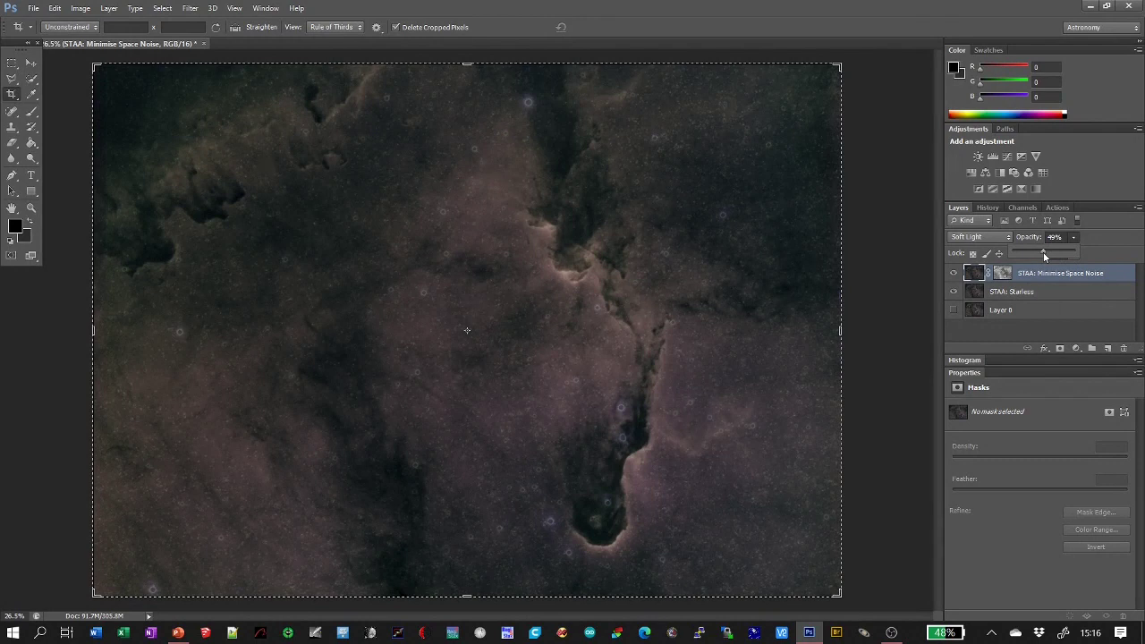
left_click_drag(1050, 251, 1049, 257)
left_click(952, 313)
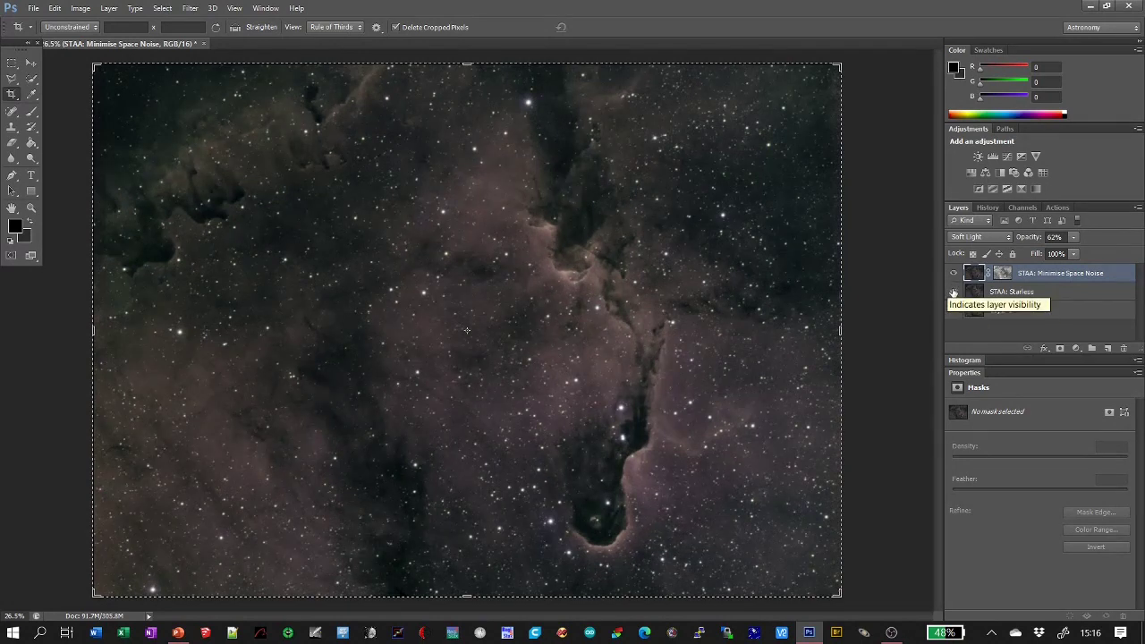
Compare the image with the STAA: Starless layer hidden and shown, keeping that layer selected.
left_click(953, 293)
left_click(1027, 295)
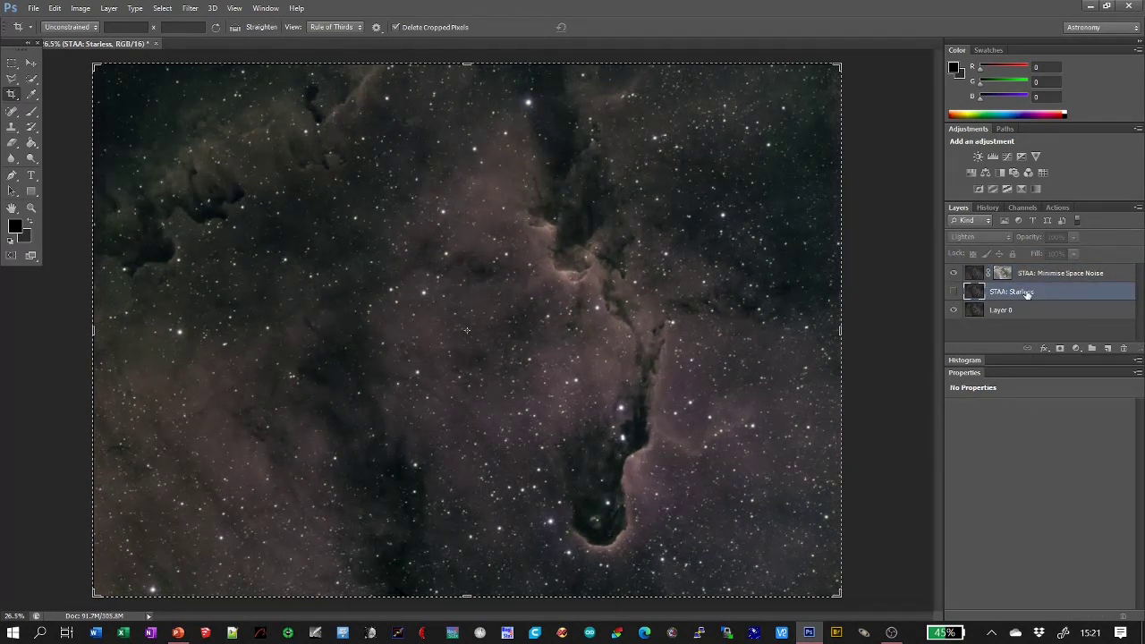
left_click(953, 292)
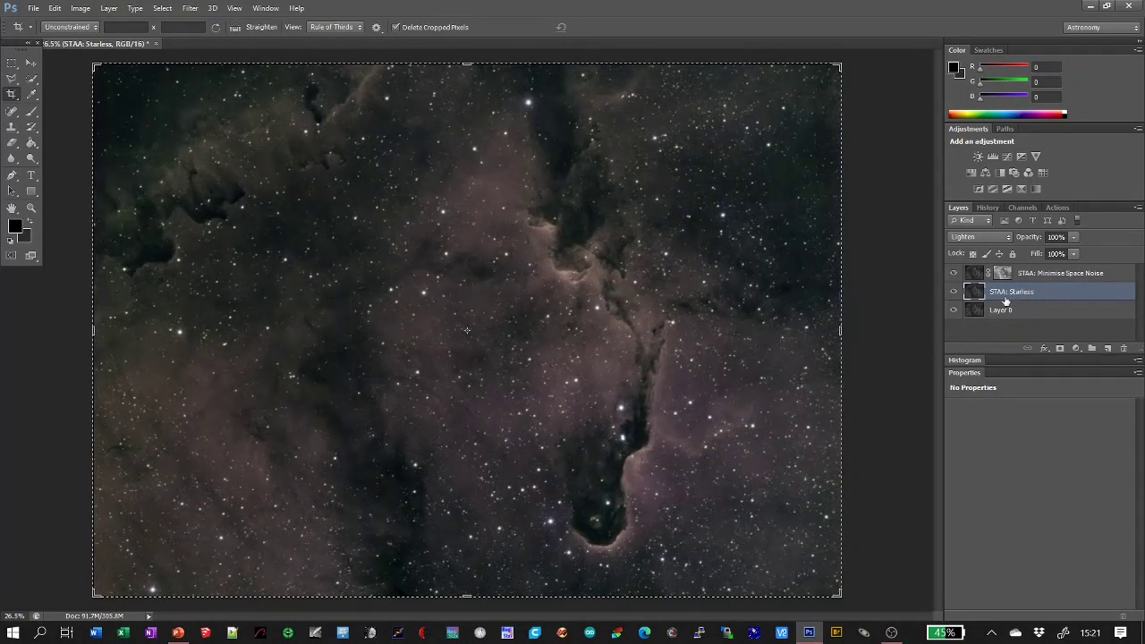
Leave only the STAA: Starless layer visible, run the Galaxy Dust Enhance action on it, and toggle the new layer to check its effect.
left_click(953, 273)
left_click(952, 311)
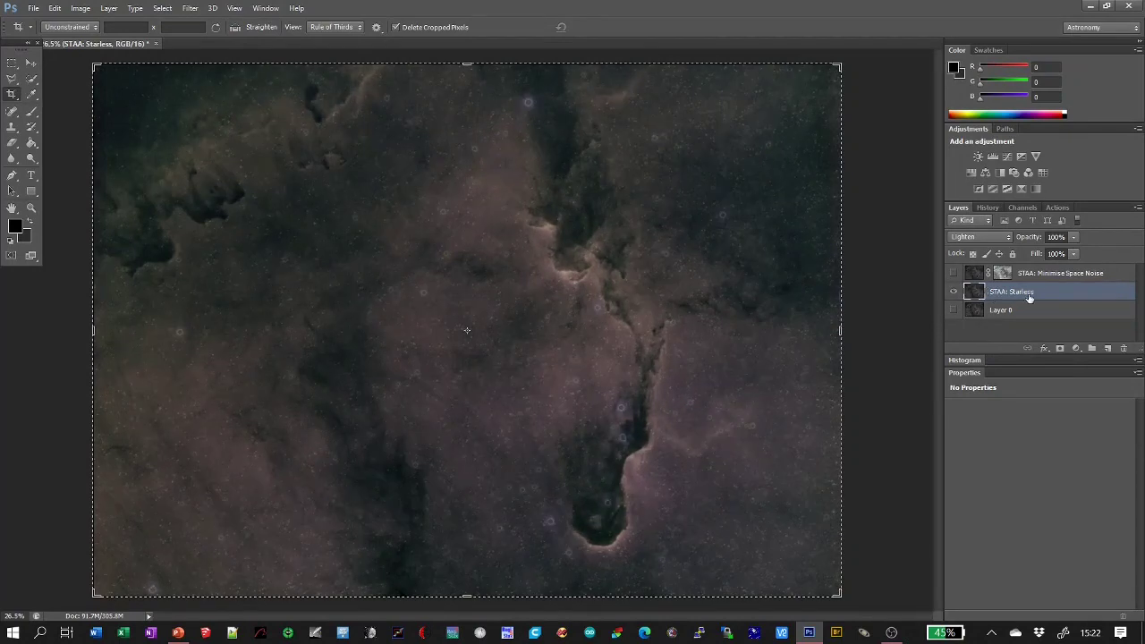
left_click(1048, 212)
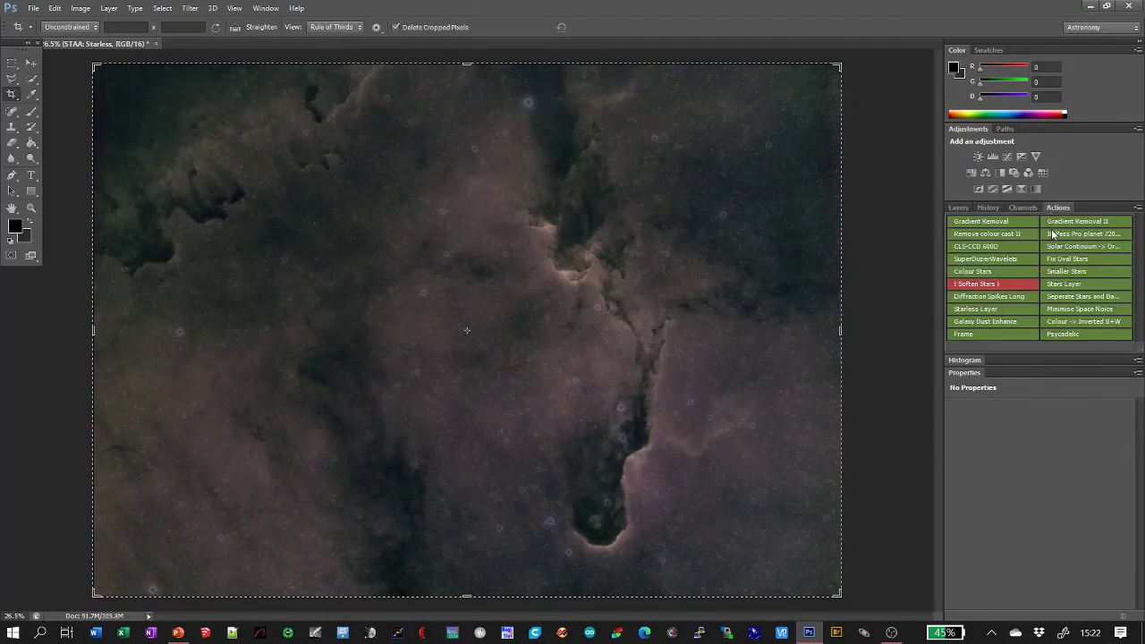
left_click(985, 322)
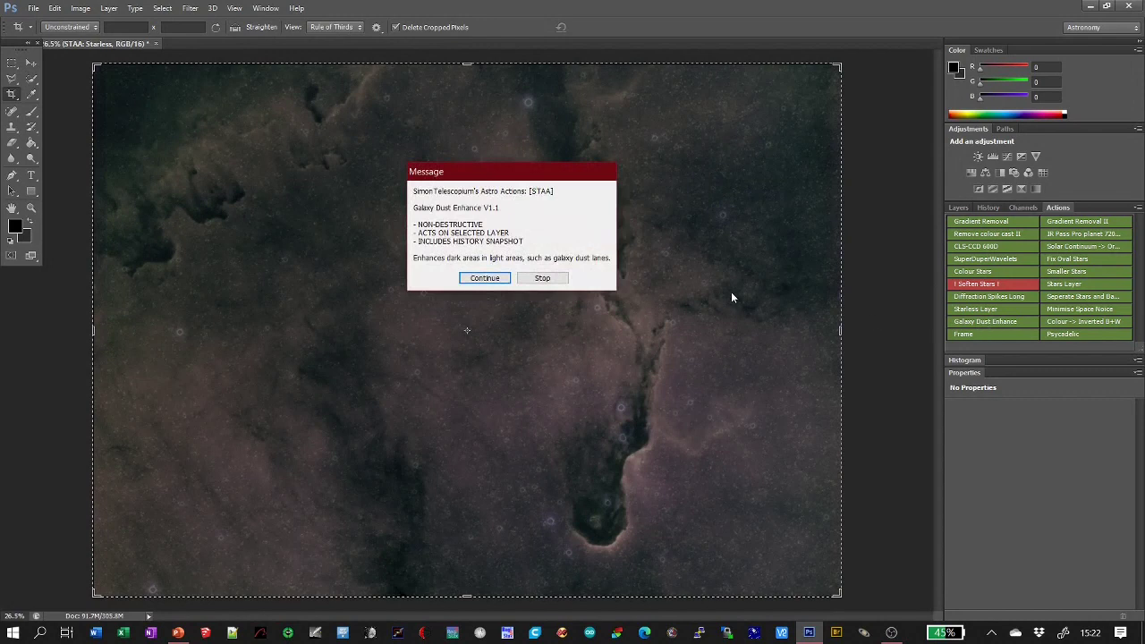
left_click(485, 278)
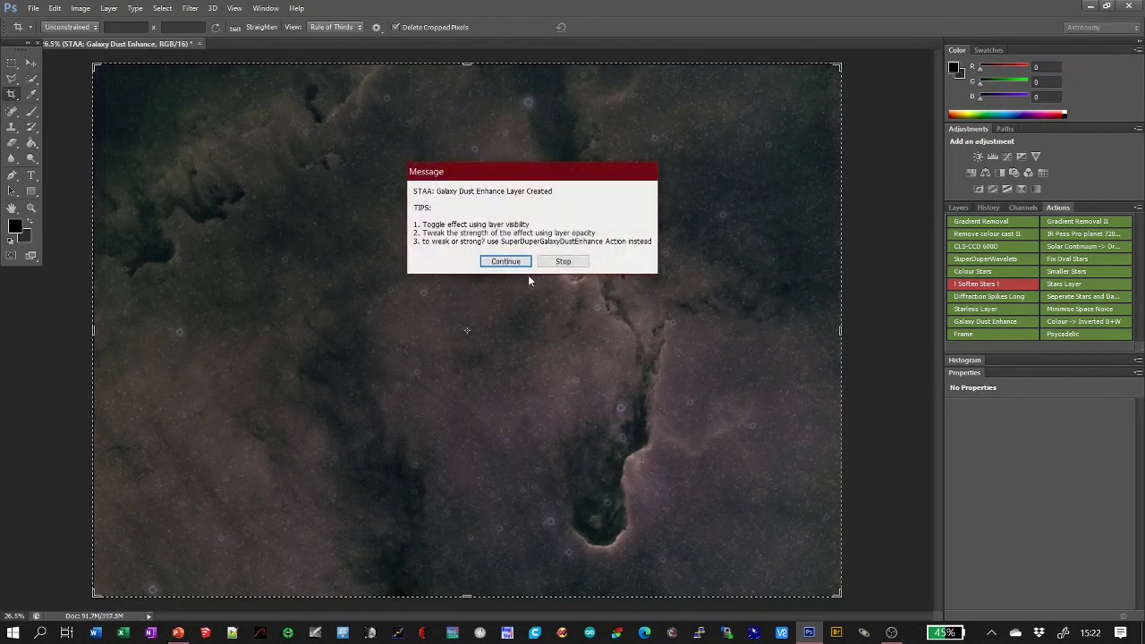
left_click(514, 263)
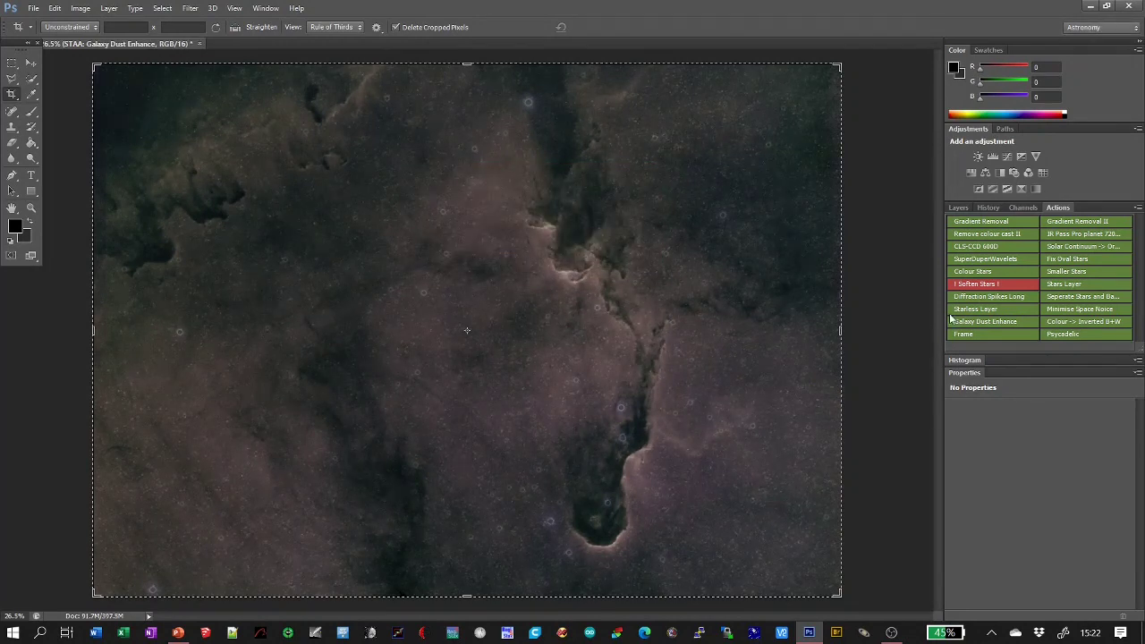
left_click(958, 210)
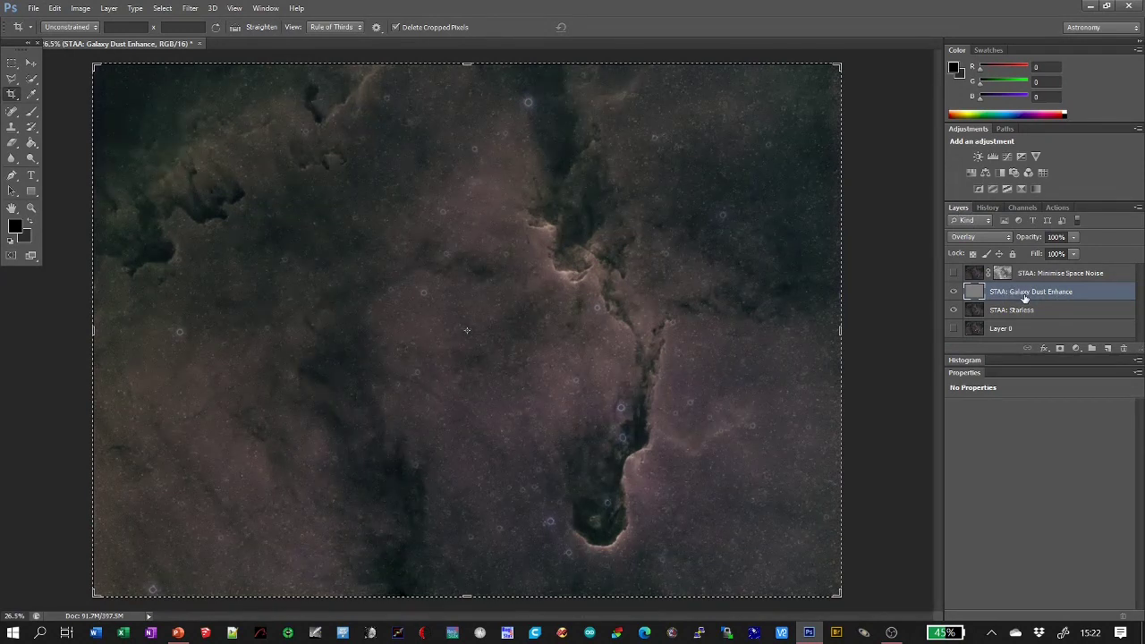
left_click(952, 293)
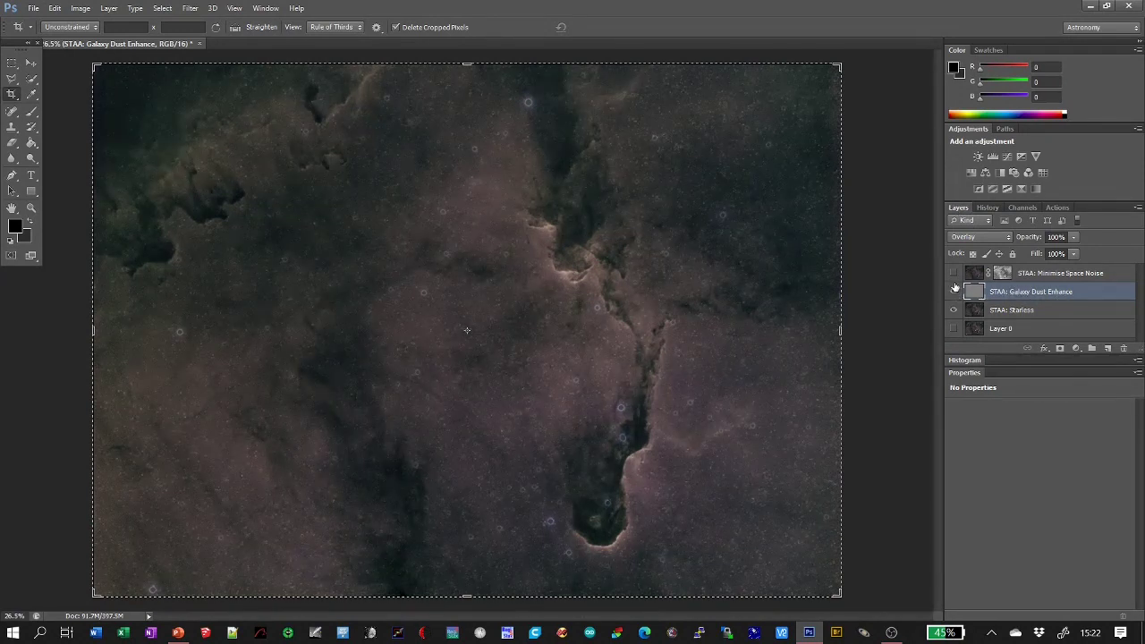
Delete the STAA: Starless layer and show Layer 0 and the STAA: Minimise Space Noise layer again.
left_click(1040, 310)
right_click(1040, 311)
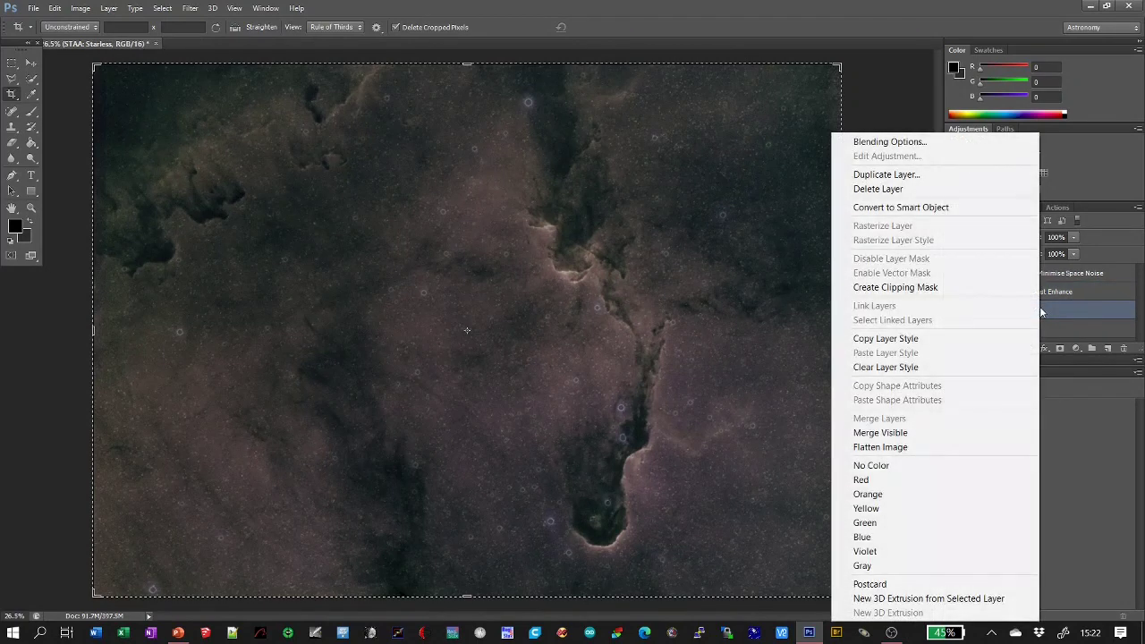
left_click(909, 189)
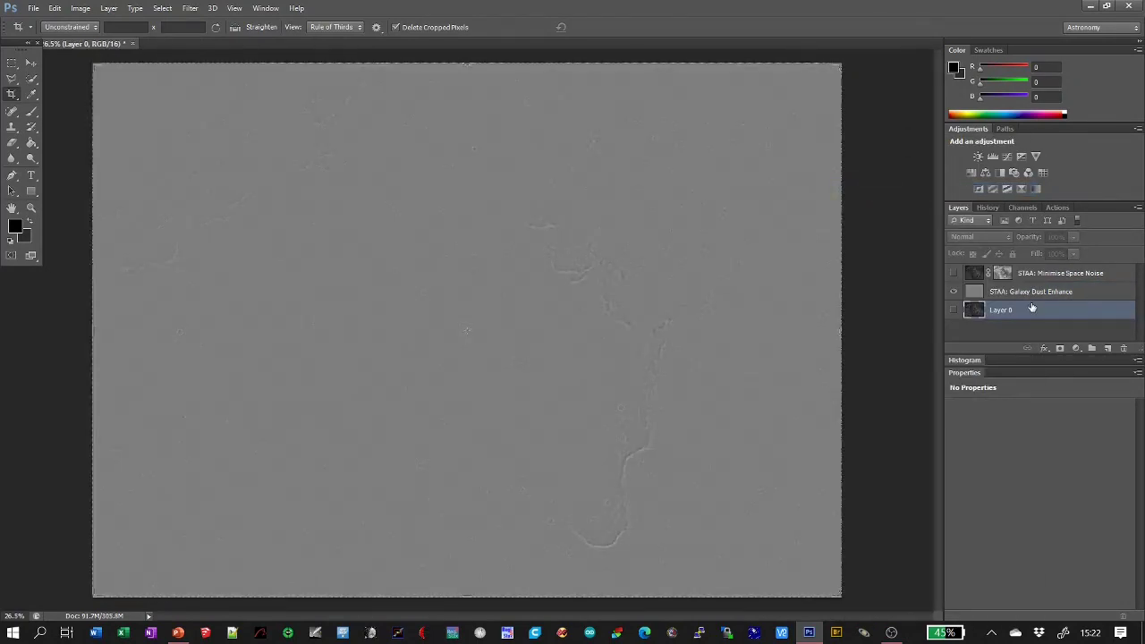
left_click(953, 310)
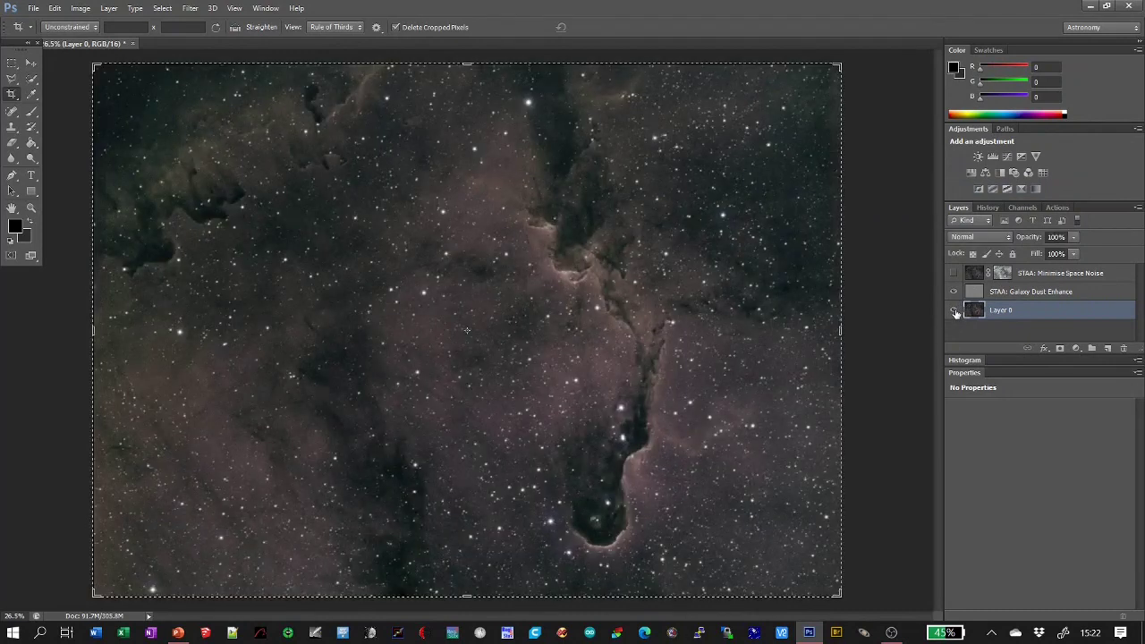
left_click(954, 274)
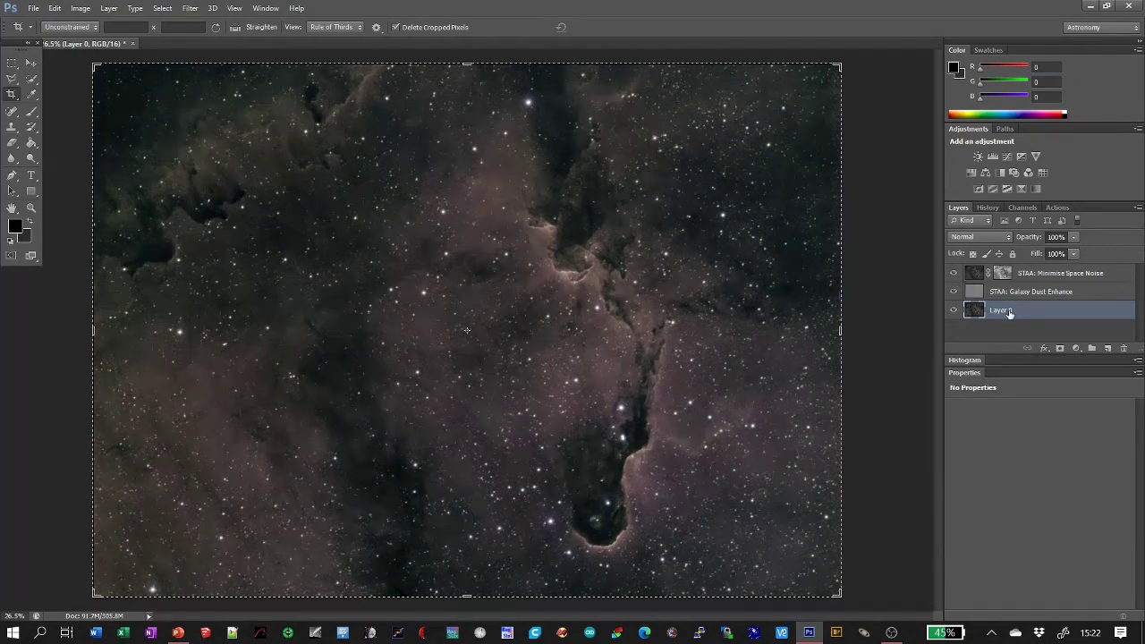
Compare the whole image with the STAA: Galaxy Dust Enhance and STAA: Minimise Space Noise layers hidden and shown.
left_click(953, 291)
left_click(953, 273)
left_click(954, 292)
left_click(954, 273)
left_click(954, 292)
left_click(954, 292)
Examine the nebula's bright-rimmed dust edge at 100% magnification with the noise reduction hidden and the dust enhancement toggled, then show both layers.
key("ctrl+plus")
key("ctrl+plus")
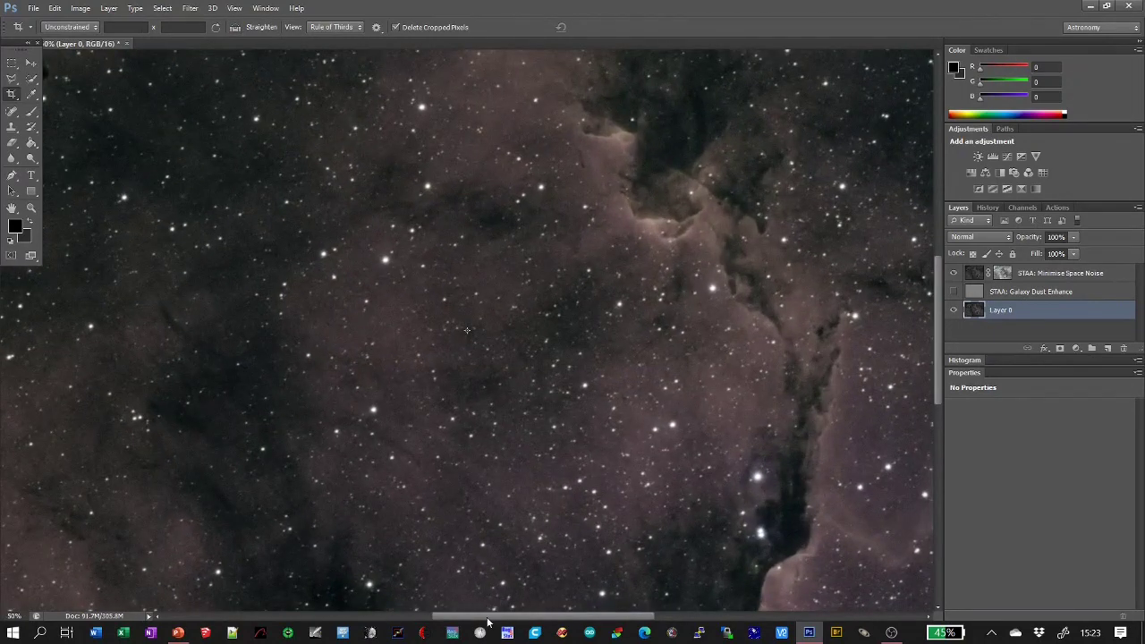
left_click_drag(500, 620, 533, 621)
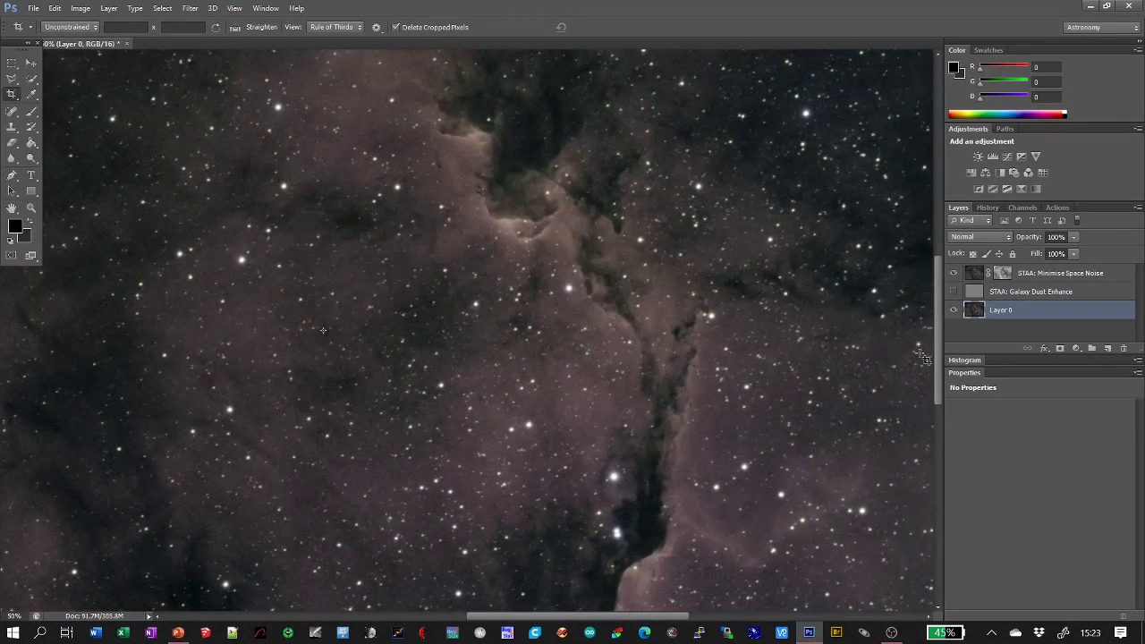
left_click_drag(937, 365, 946, 329)
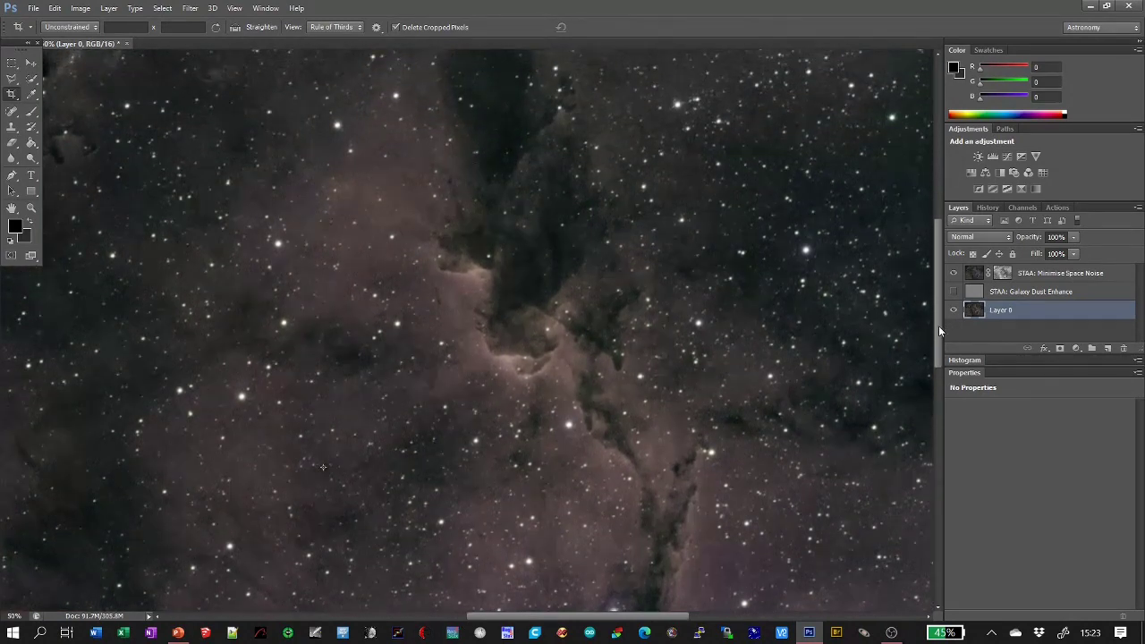
key("ctrl+plus")
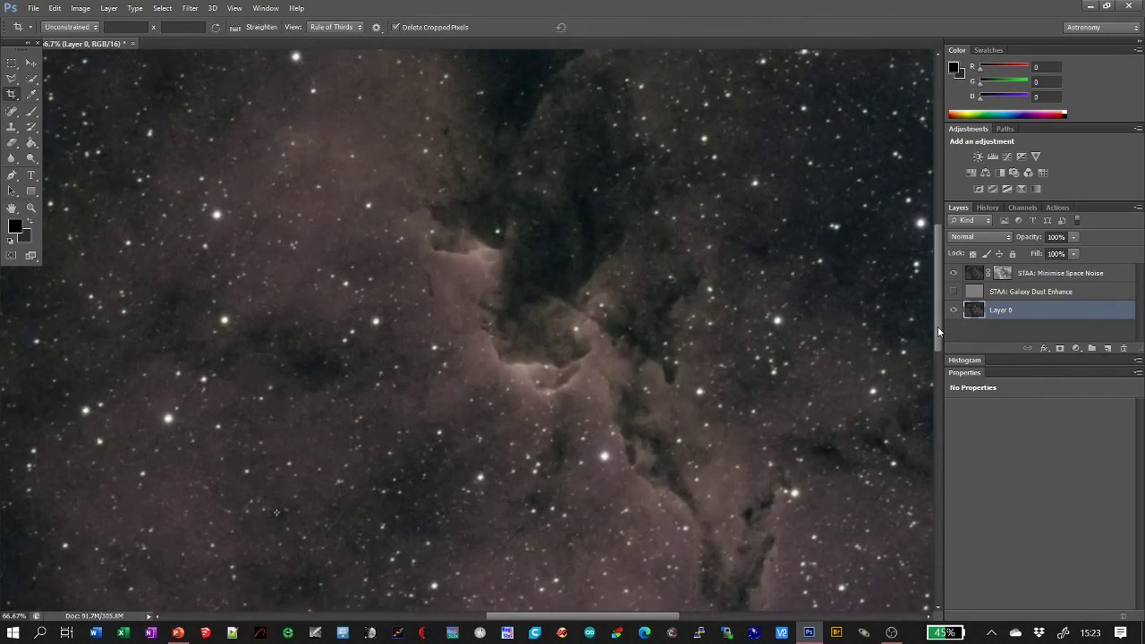
key("ctrl+plus")
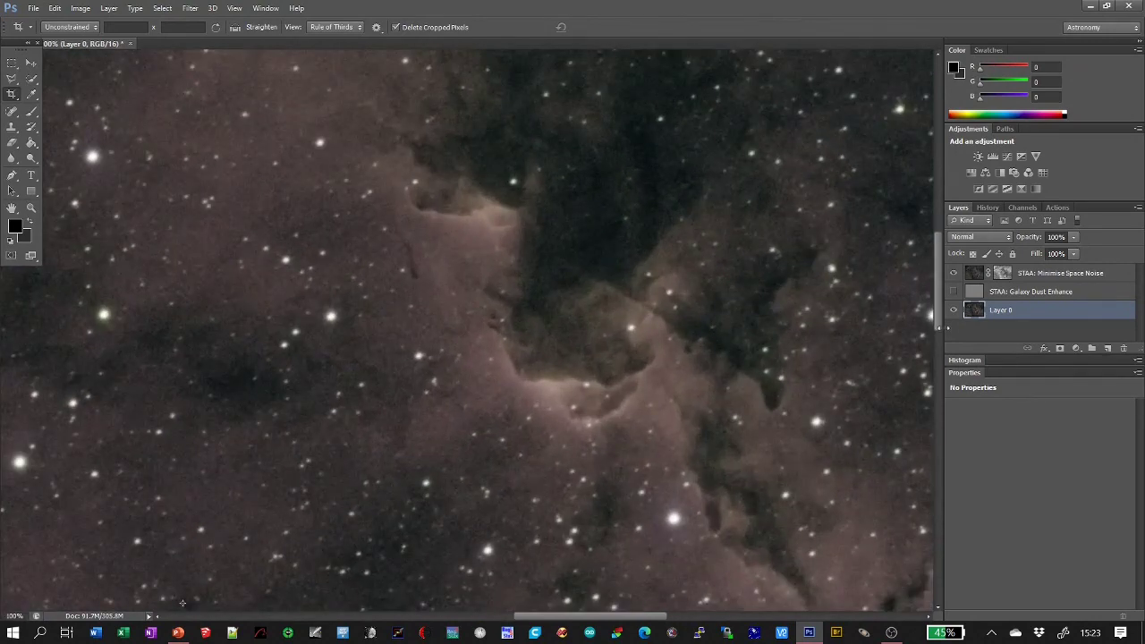
left_click(952, 273)
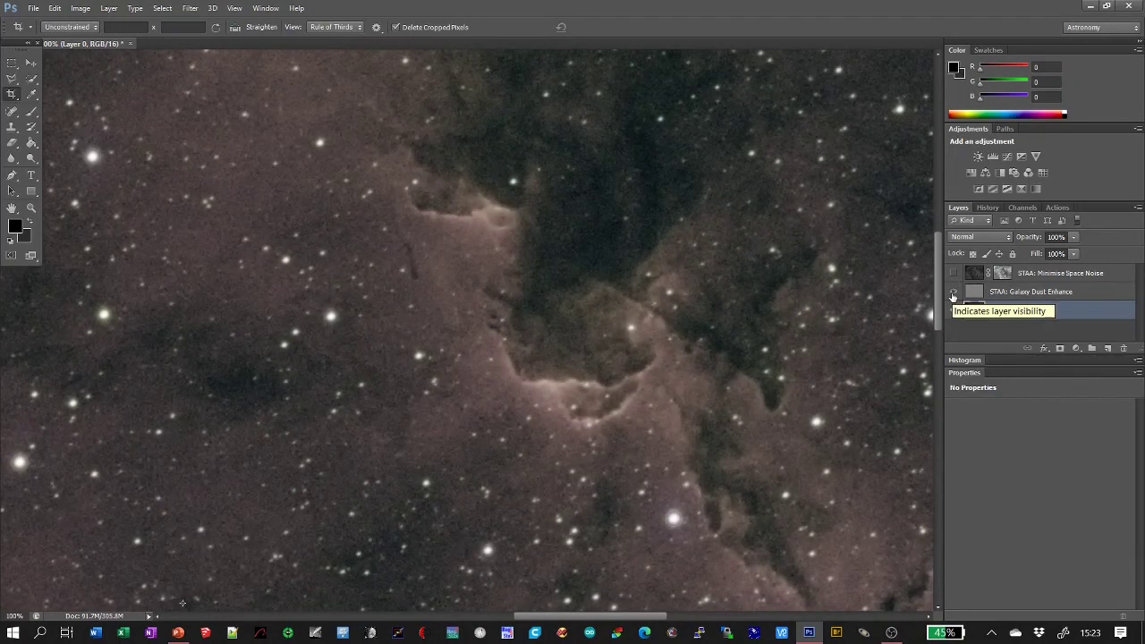
left_click(954, 295)
left_click(953, 293)
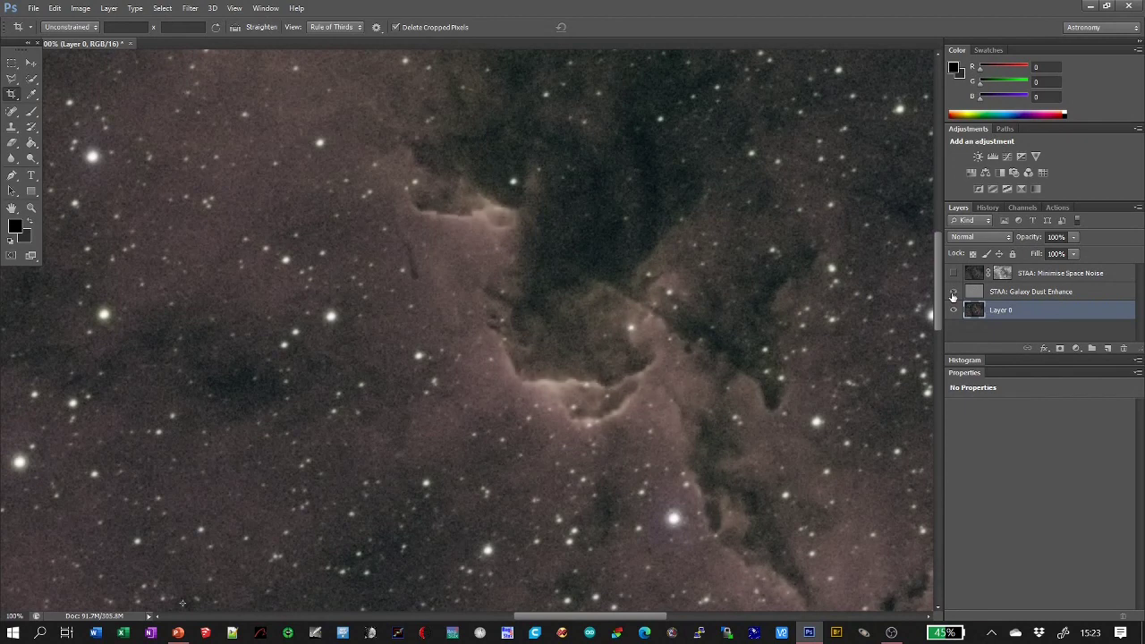
left_click(953, 295)
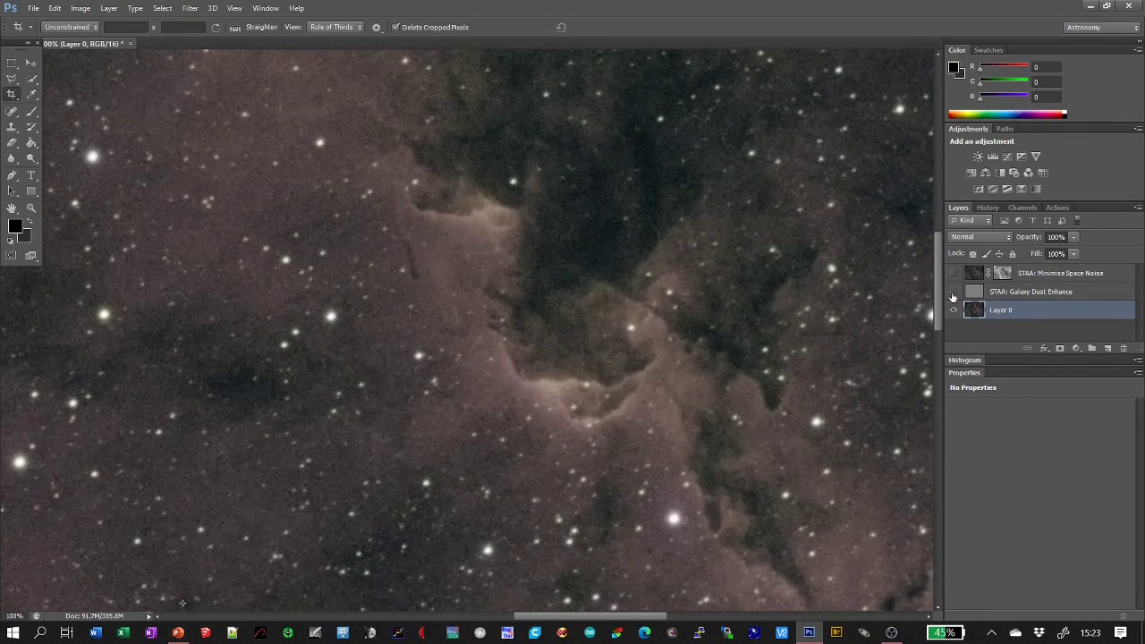
left_click(953, 296)
left_click(953, 294)
left_click(953, 293)
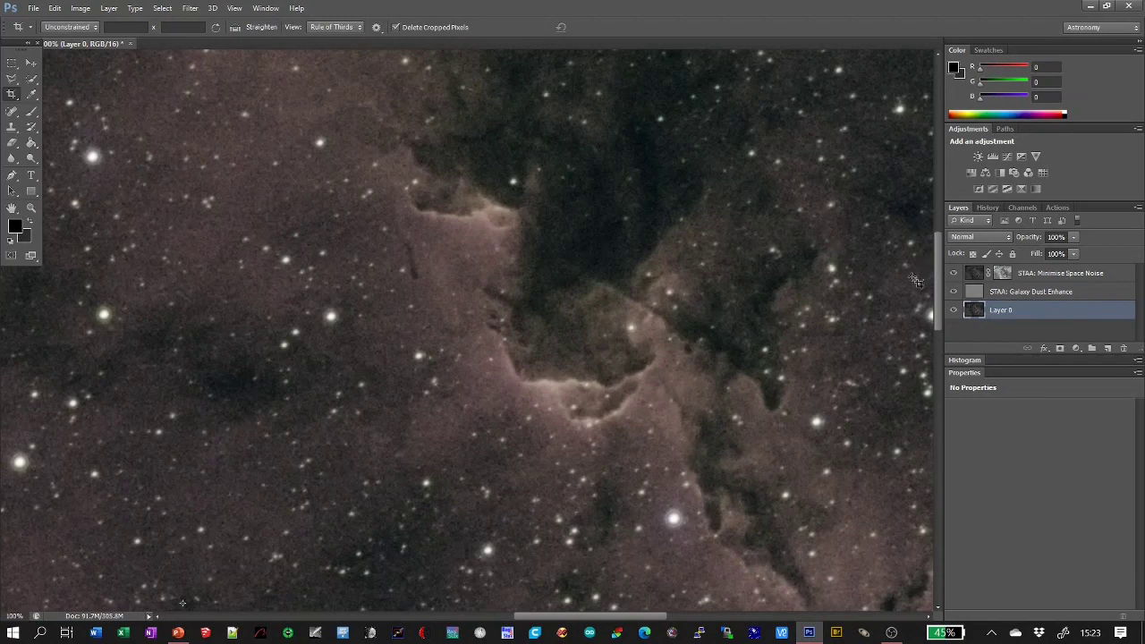
Run the Colour Stars action on Layer 0, continuing through its messages.
key("ctrl+0")
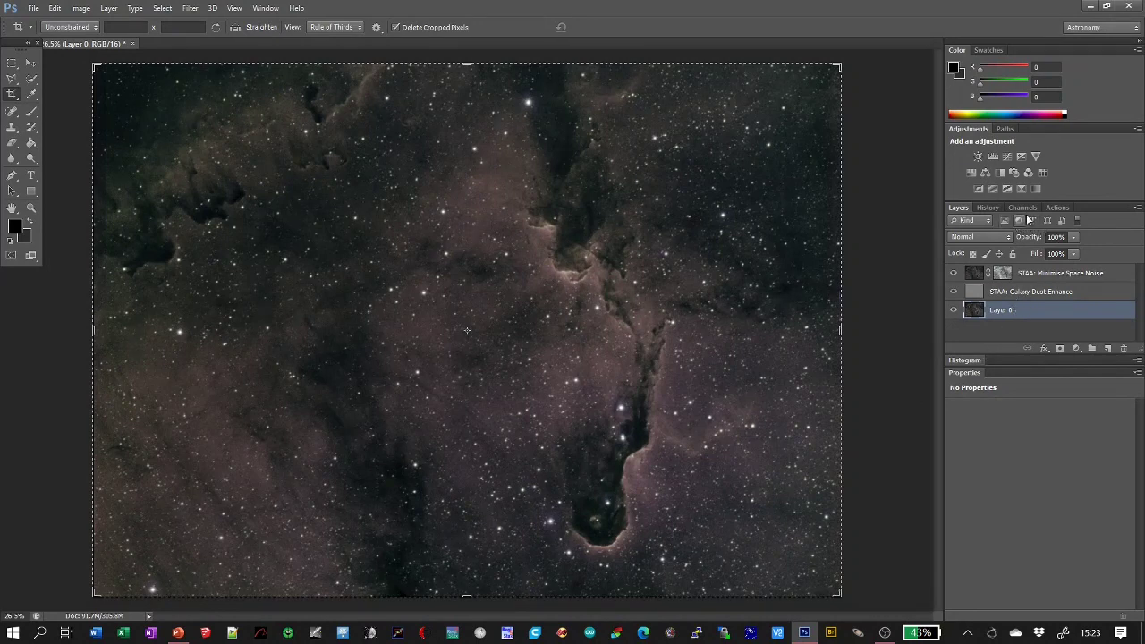
left_click(1059, 208)
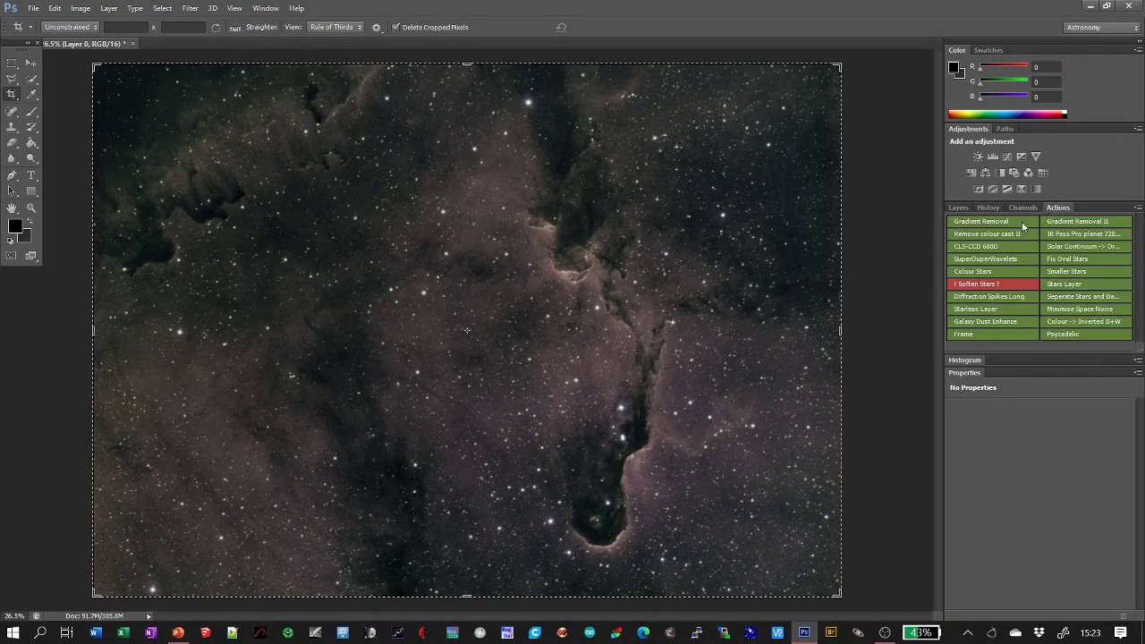
left_click(976, 273)
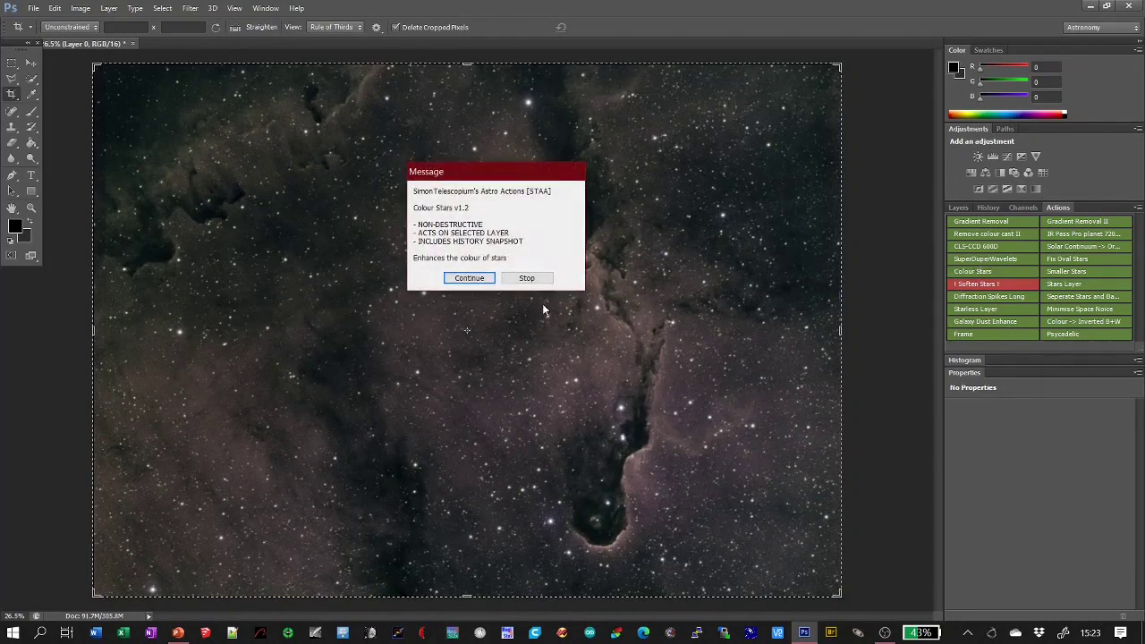
left_click(468, 278)
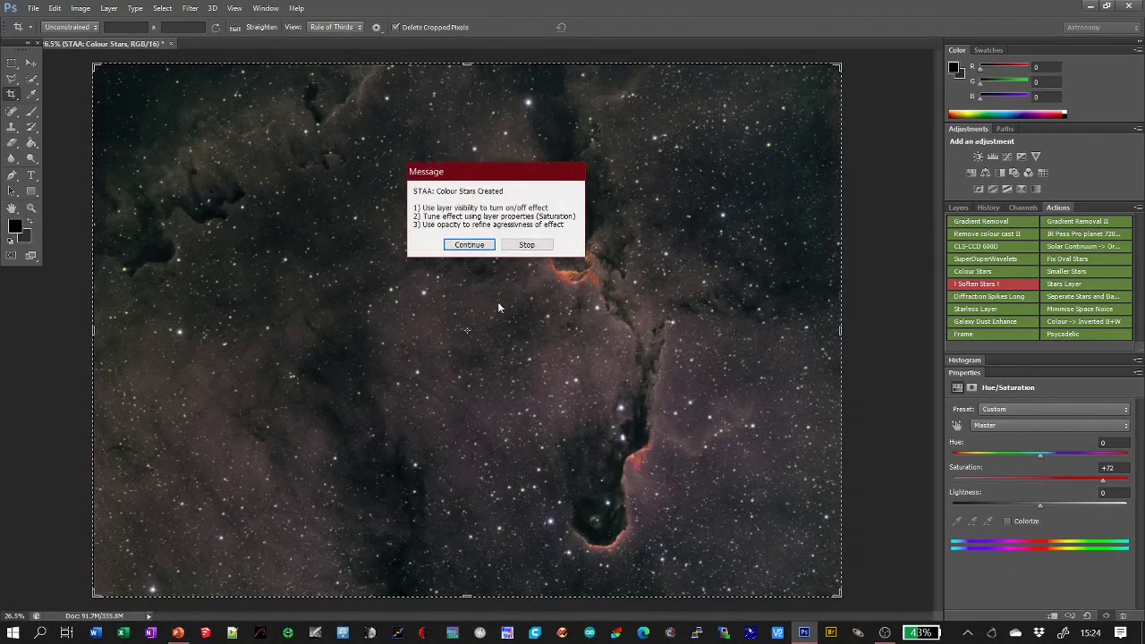
left_click(467, 245)
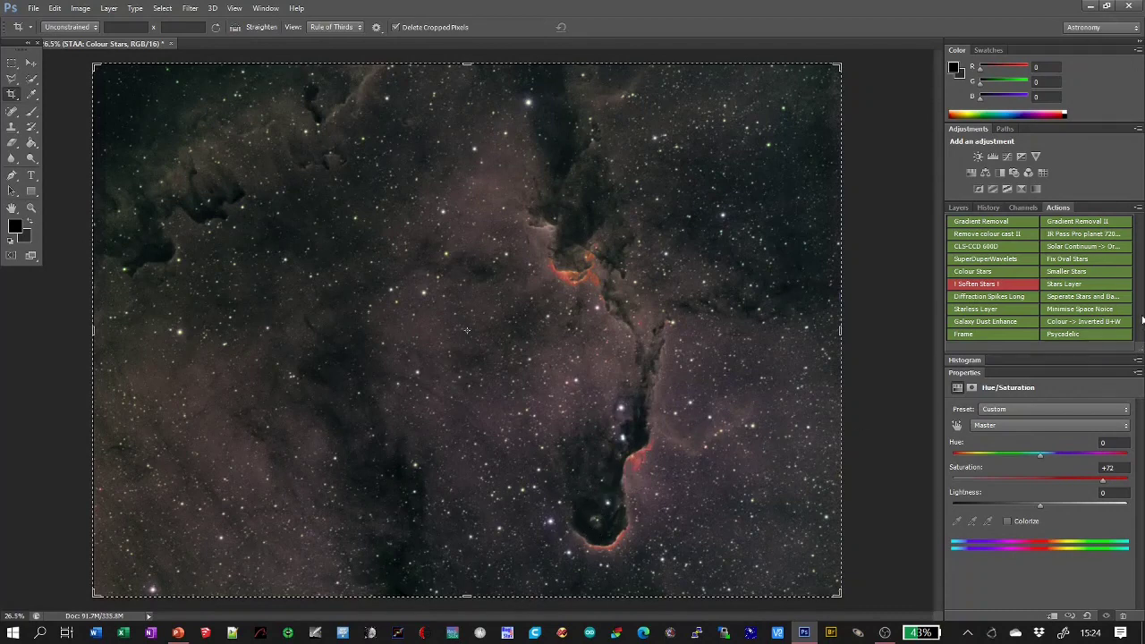
Display the STAA: Colour Stars layer mask on the canvas and set the foreground colour to mid-grey, RGB 128, 128, 128.
left_click(958, 208)
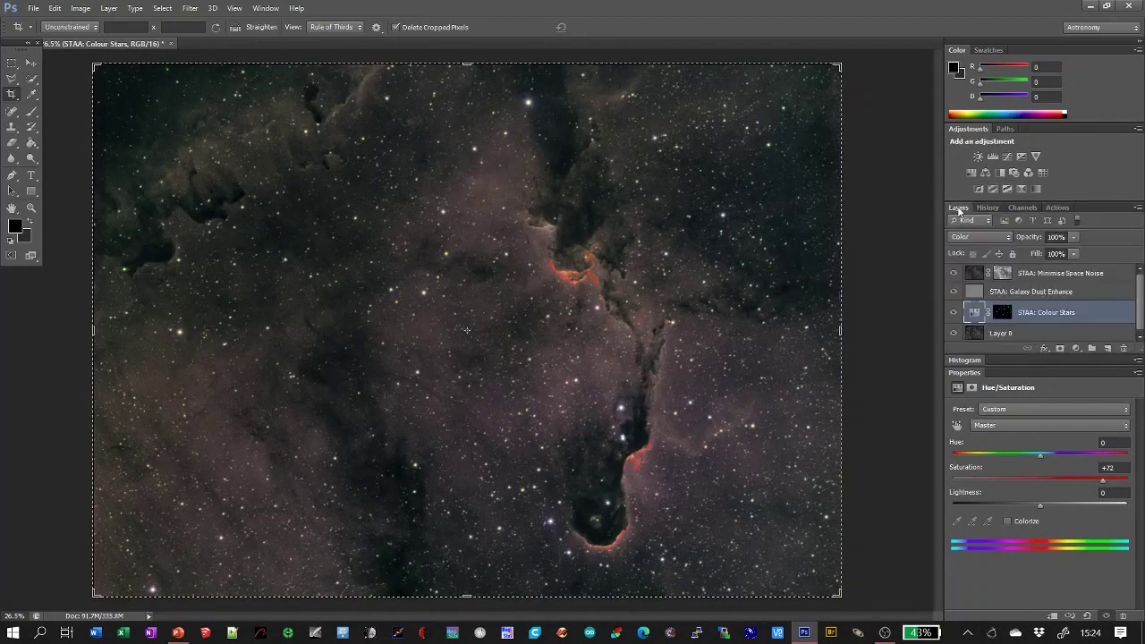
left_click(1001, 315, "alt")
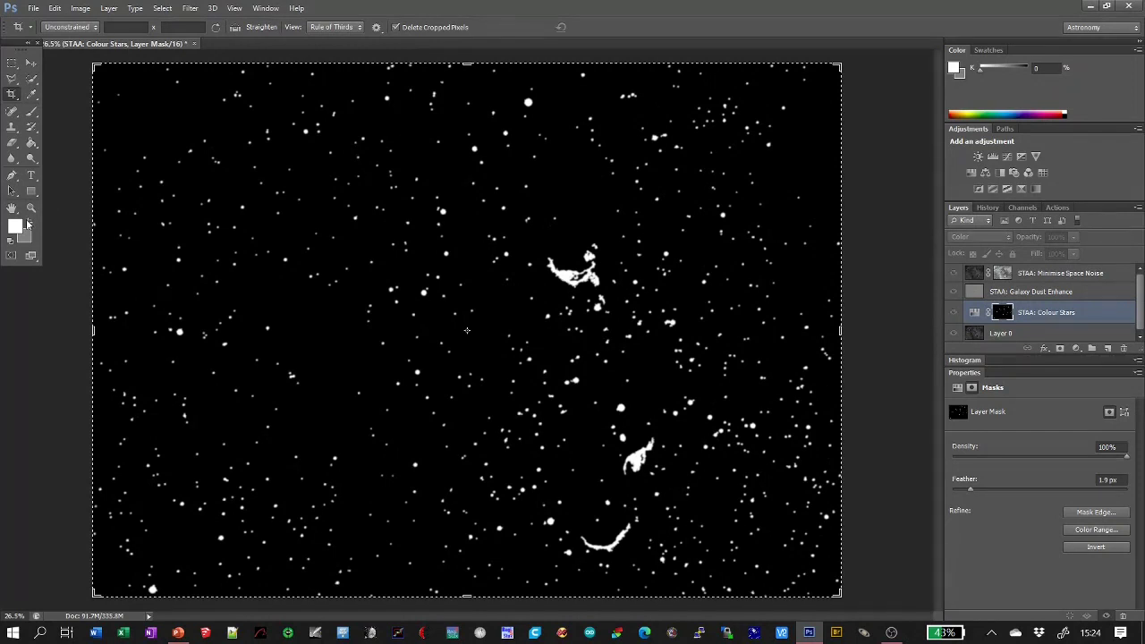
left_click(29, 221)
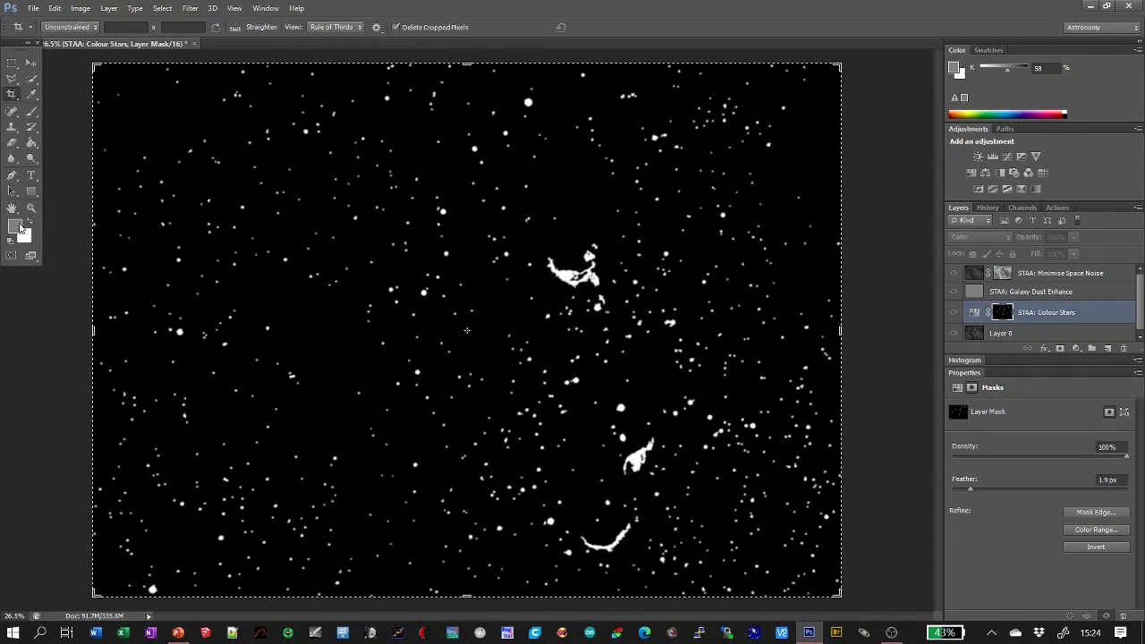
left_click(15, 227)
double_click(295, 524)
type("128")
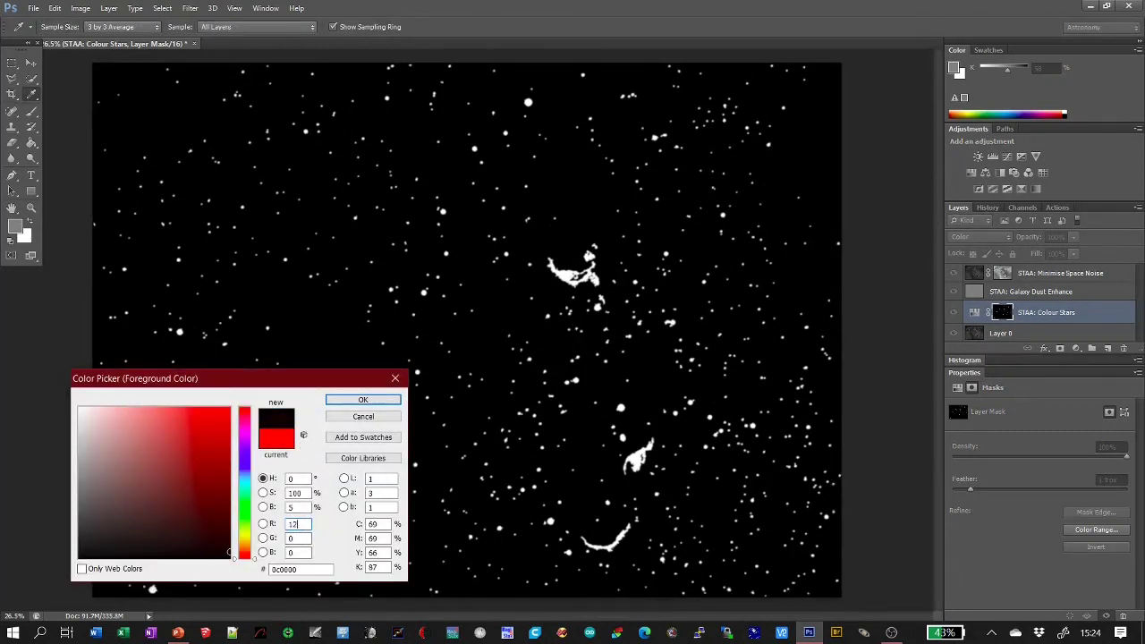
double_click(301, 538)
type("128")
key("Tab")
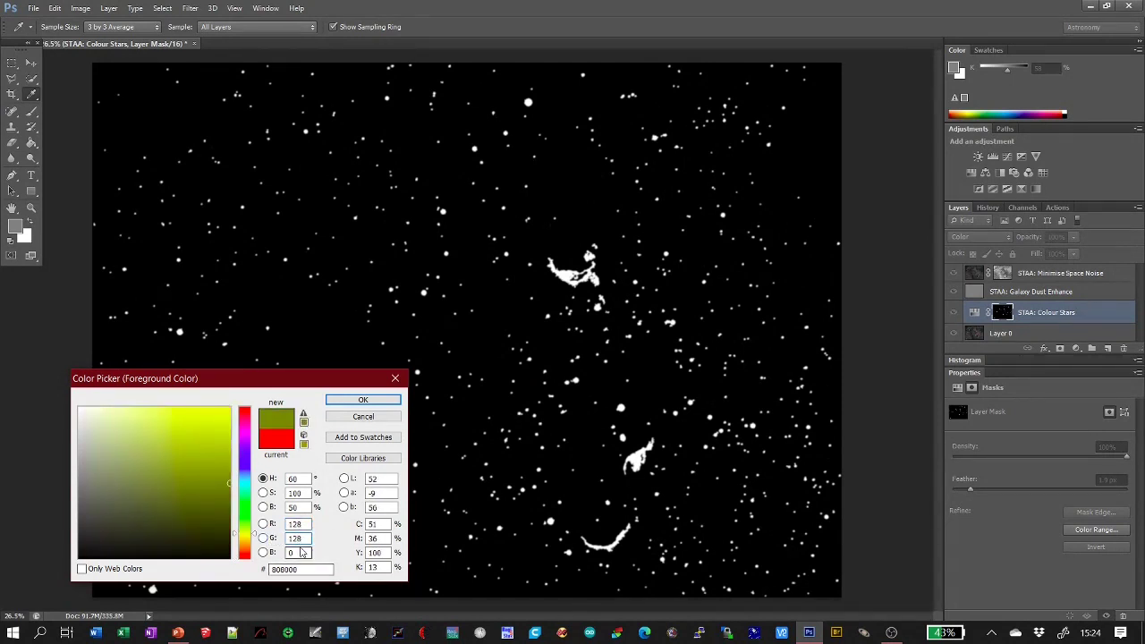
type("128")
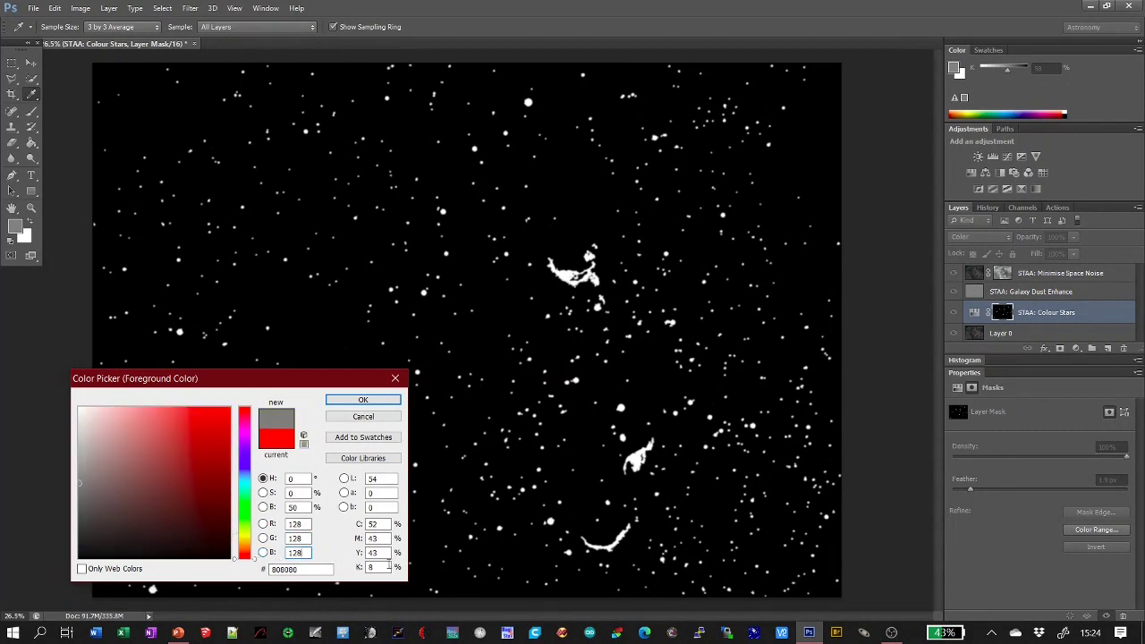
left_click(375, 404)
Paint the three bright nebula patches on the STAA: Colour Stars mask mid-grey with the Brush in Darken mode, and return to the image view.
key("c")
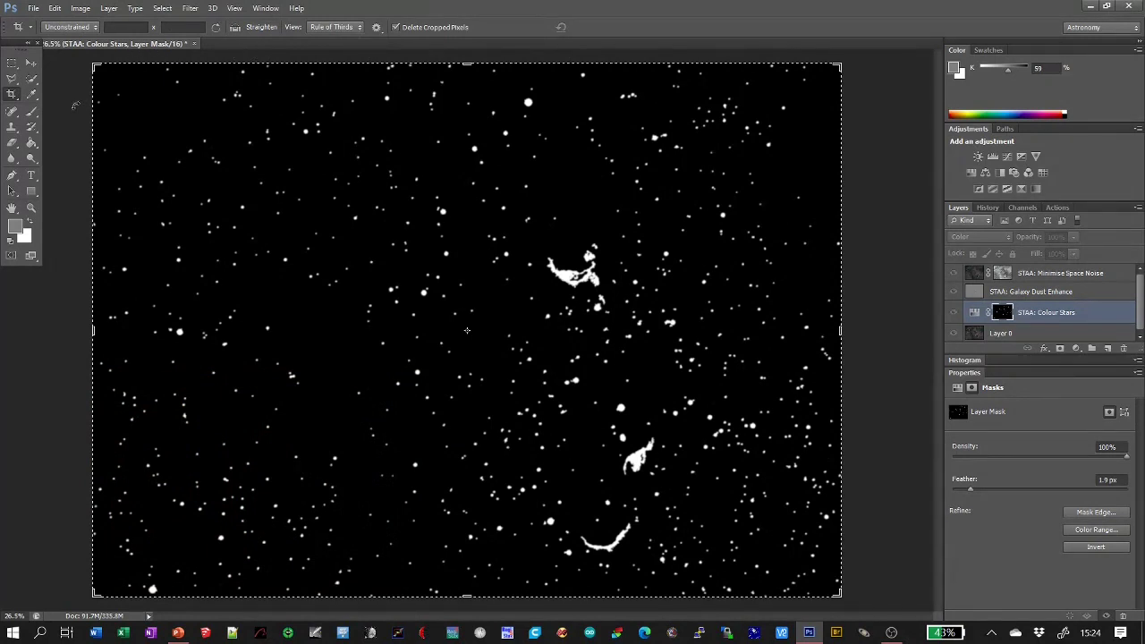
left_click(32, 111)
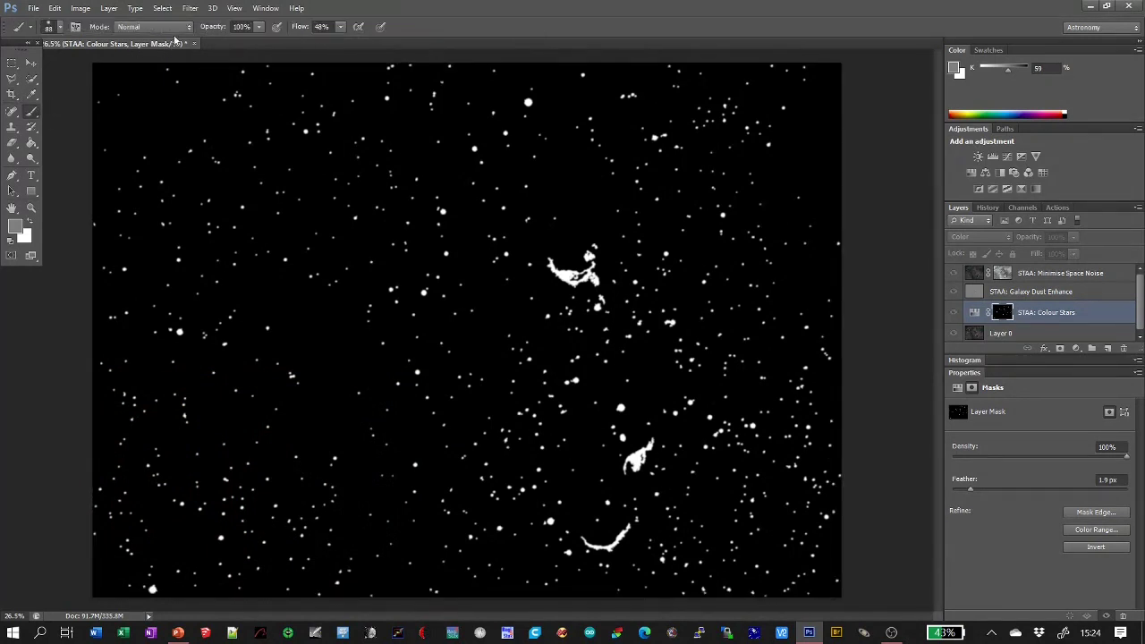
left_click(180, 29)
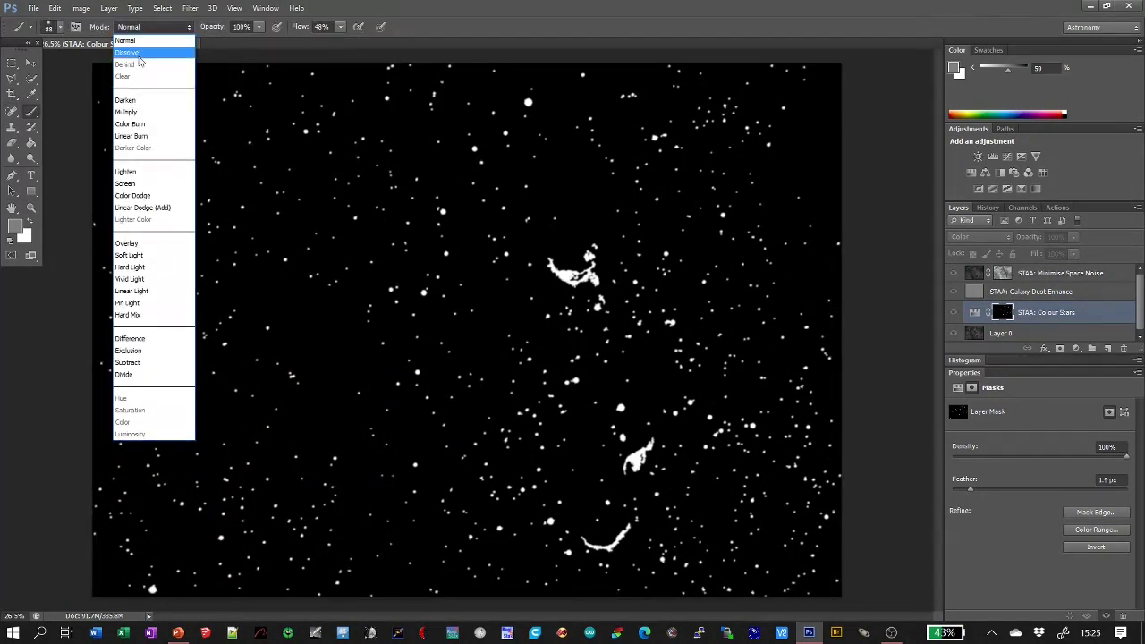
left_click(134, 101)
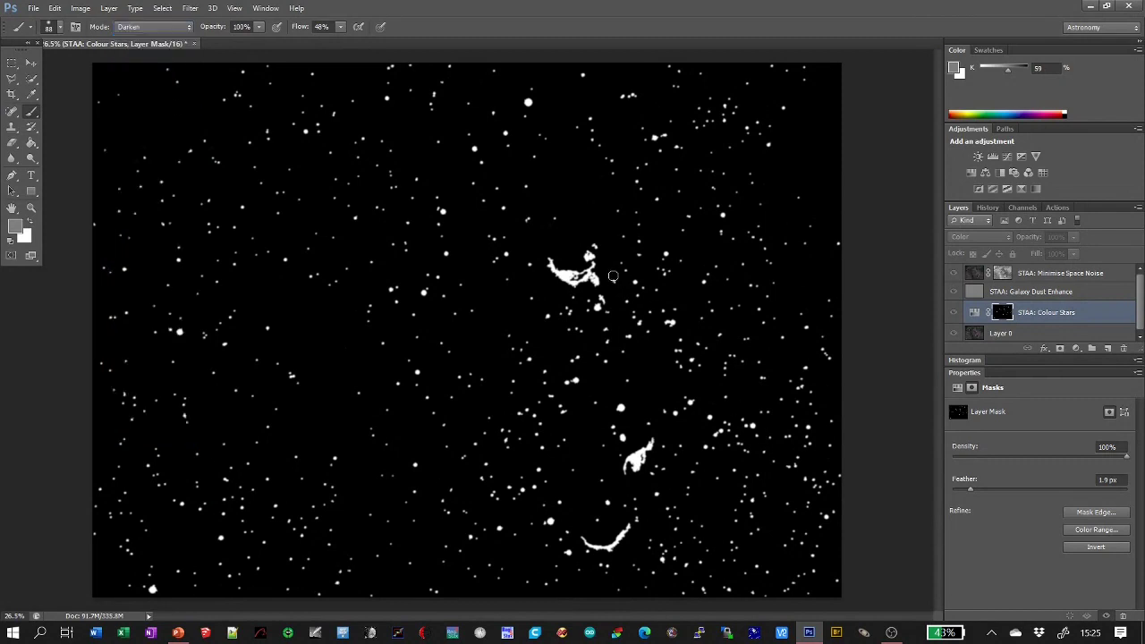
left_click(587, 258)
mouse_move(549, 266)
left_mouse_down()
mouse_move(584, 285)
mouse_move(593, 266)
mouse_move(585, 279)
mouse_move(596, 276)
mouse_move(554, 263)
mouse_move(574, 275)
mouse_move(565, 279)
left_mouse_up()
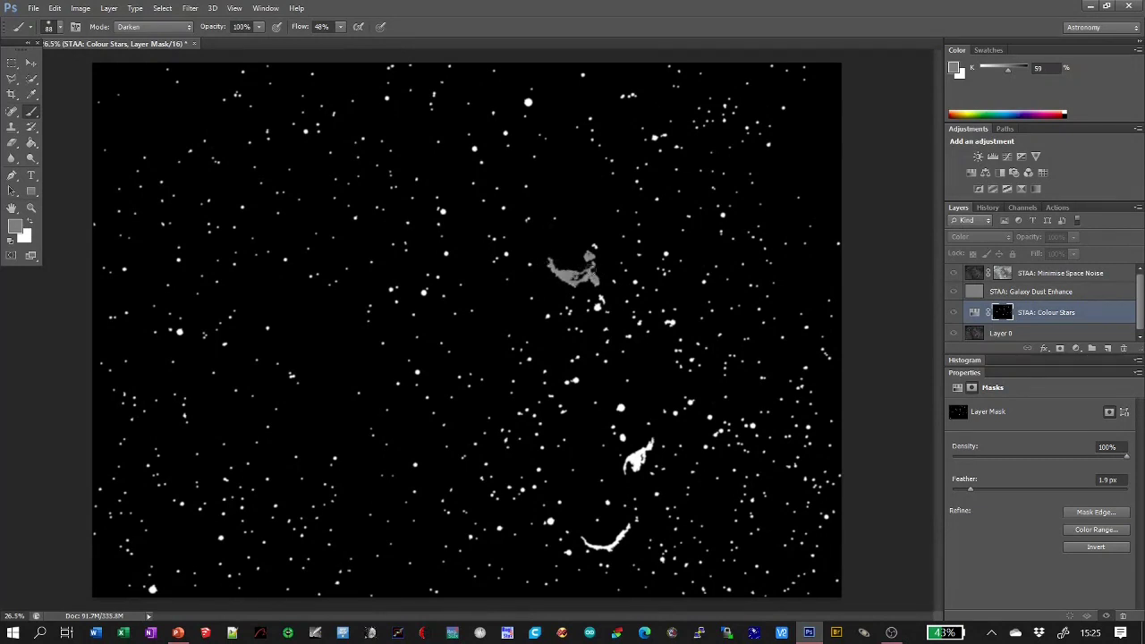
mouse_move(629, 468)
left_mouse_down()
mouse_move(653, 440)
mouse_move(635, 472)
mouse_move(650, 441)
mouse_move(630, 462)
left_mouse_up()
mouse_move(587, 535)
left_mouse_down()
mouse_move(603, 548)
mouse_move(630, 528)
mouse_move(612, 549)
mouse_move(593, 544)
mouse_move(631, 531)
left_mouse_up()
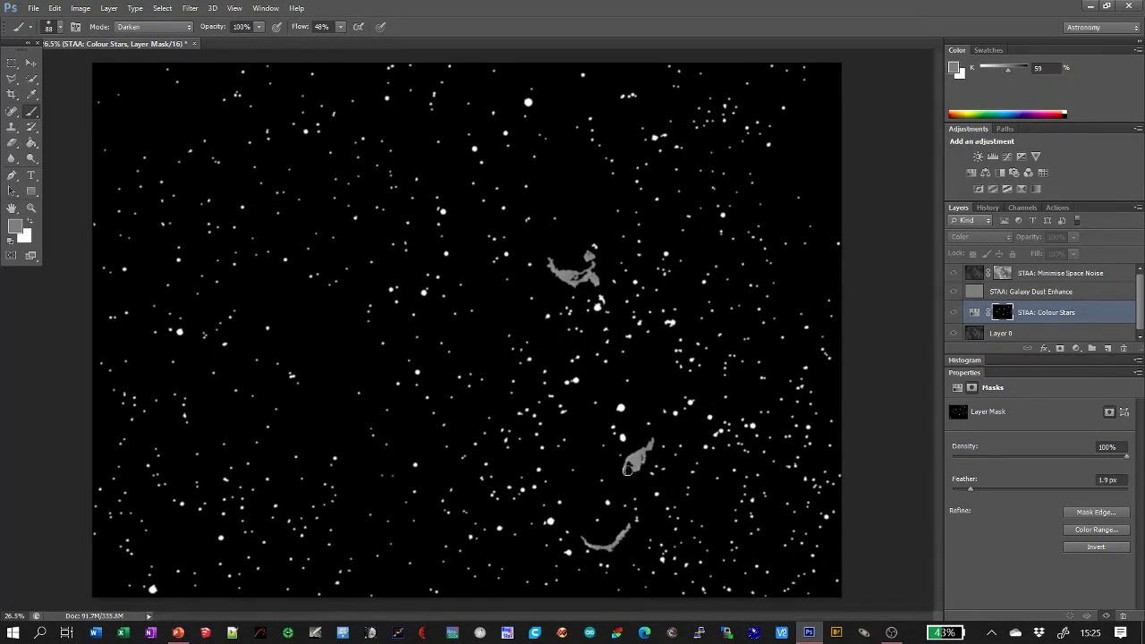
mouse_move(638, 455)
left_mouse_down()
mouse_move(633, 472)
mouse_move(646, 446)
left_mouse_up()
left_click(972, 313)
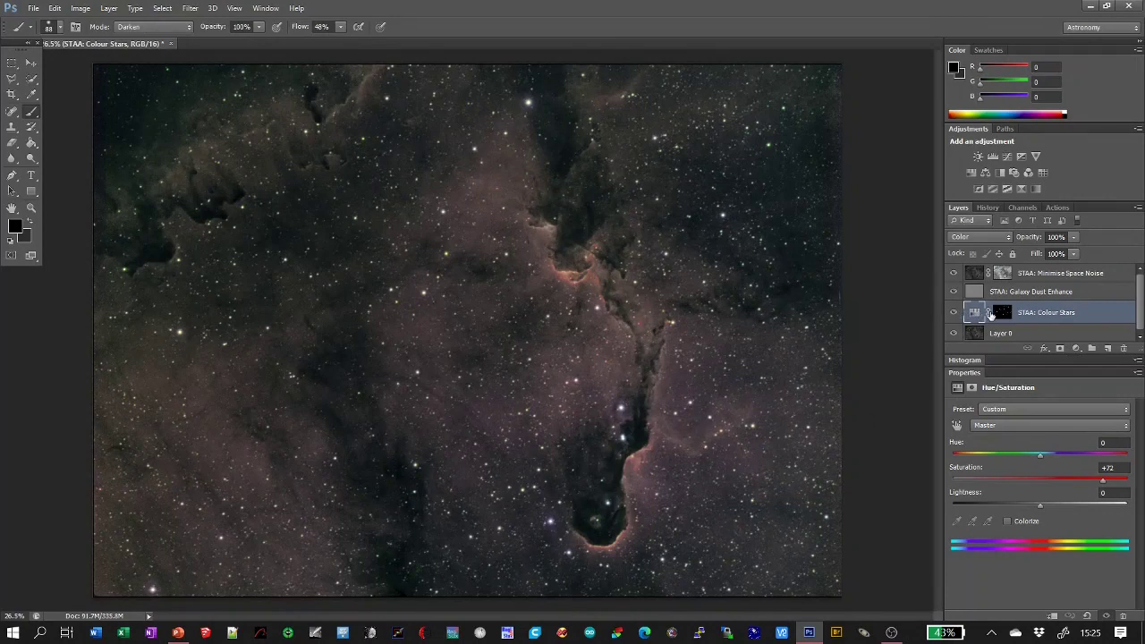
Repaint the three nebula patches on the STAA: Colour Stars mask in darker grey, RGB 73, 73, 73, and return to the image view.
left_click(1001, 312, "alt")
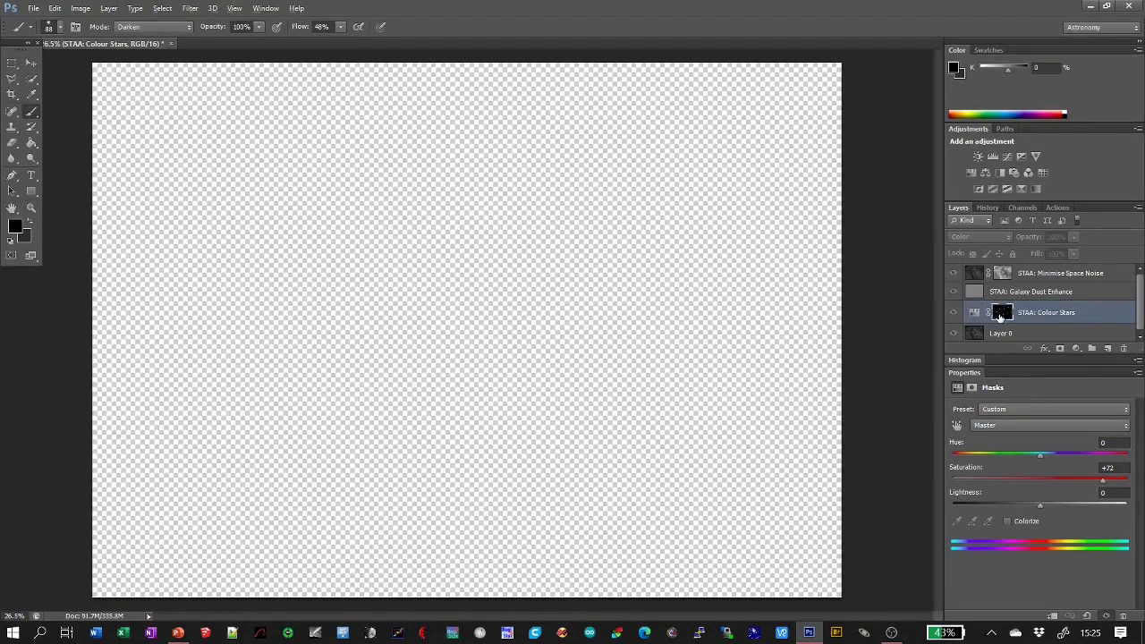
left_click(16, 227)
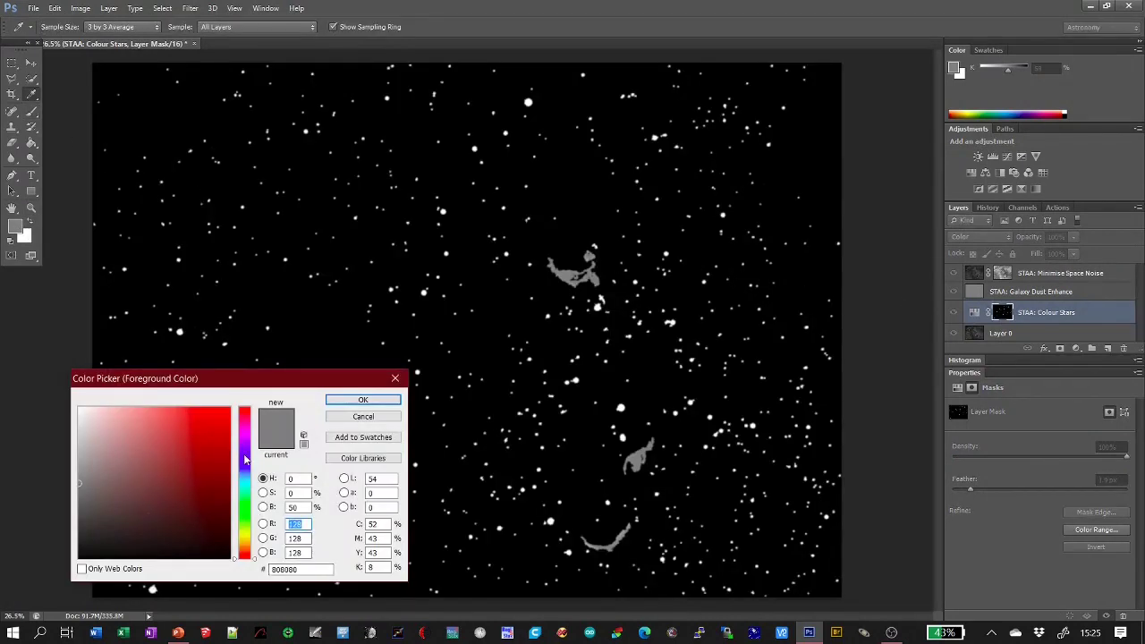
left_click_drag(81, 481, 76, 515)
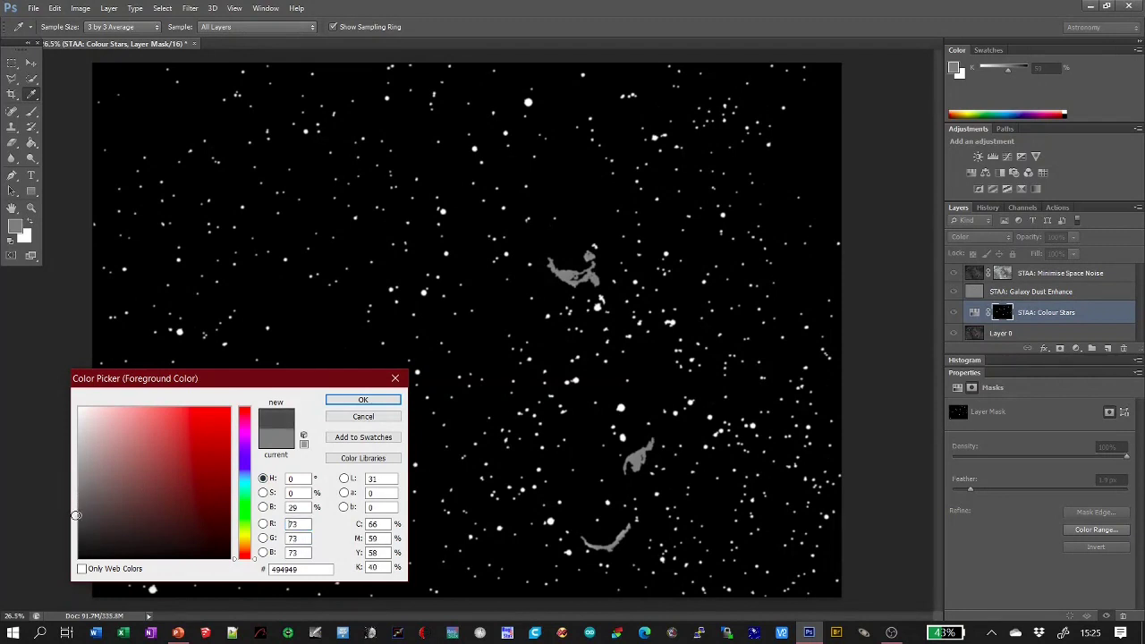
left_click(361, 399)
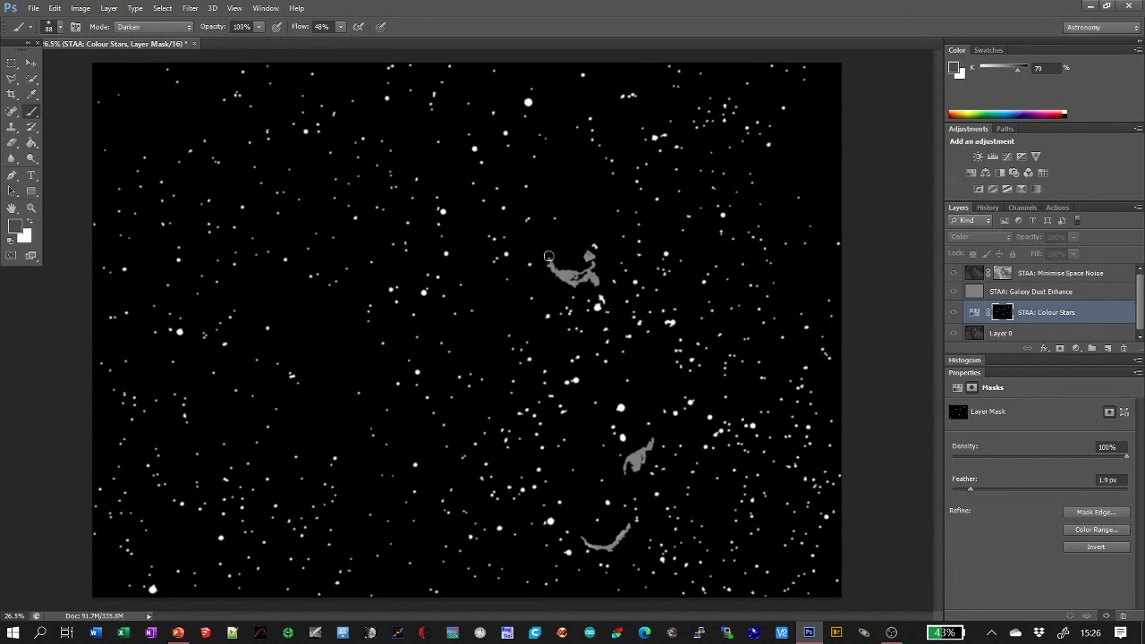
mouse_move(547, 259)
left_mouse_down()
mouse_move(570, 283)
mouse_move(589, 259)
mouse_move(581, 275)
mouse_move(599, 283)
left_mouse_up()
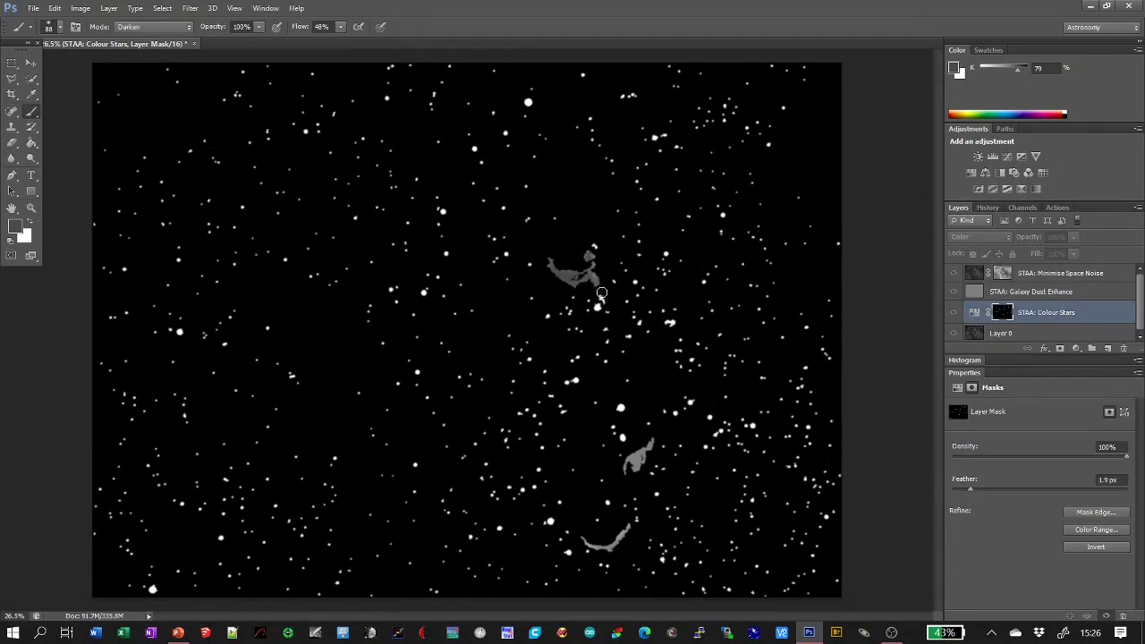
left_click_drag(605, 303, 591, 256)
mouse_move(624, 470)
left_mouse_down()
mouse_move(654, 439)
mouse_move(625, 471)
left_mouse_up()
mouse_move(595, 547)
left_mouse_down()
mouse_move(628, 523)
mouse_move(595, 545)
left_mouse_up()
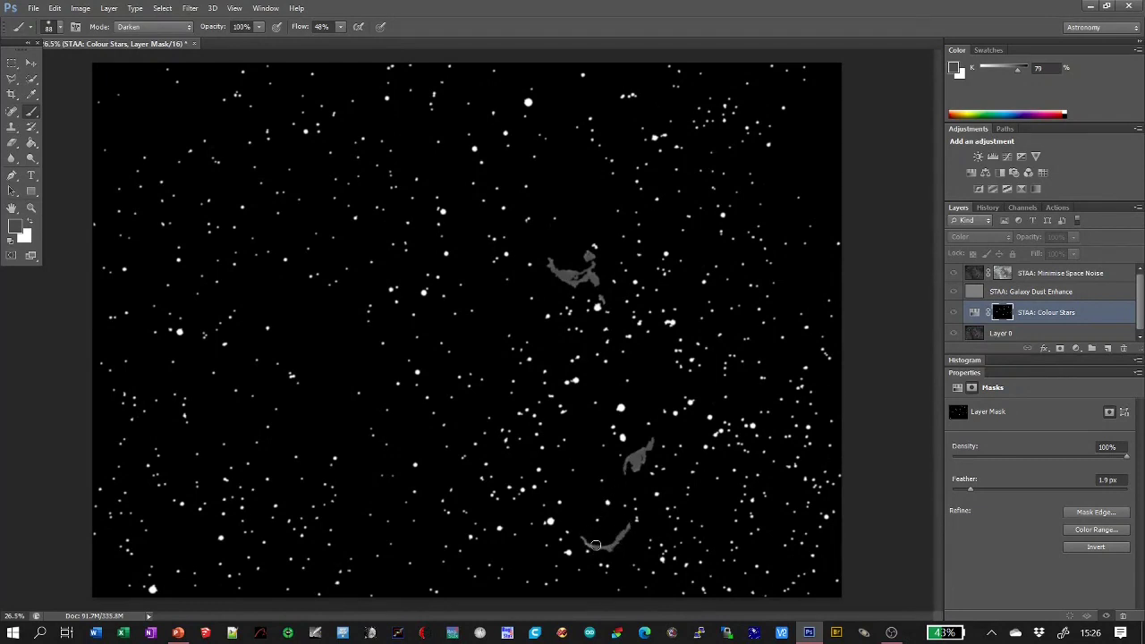
left_click(973, 312)
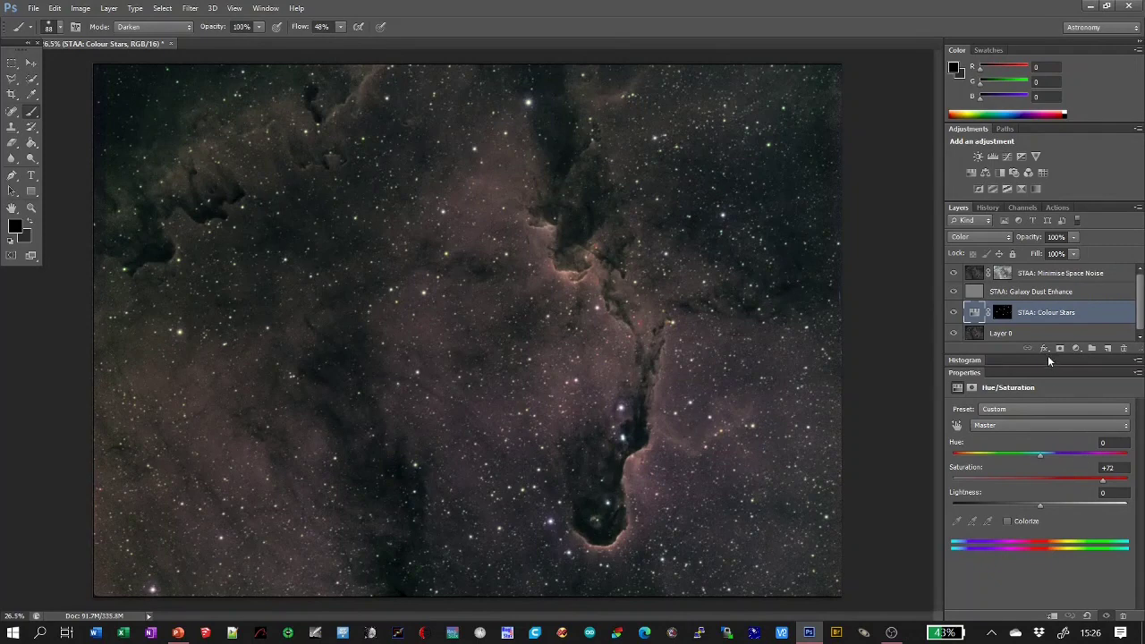
Duplicate the STAA: Colour Stars layer as STAA: Colour Stars copy in the same document.
right_click(1056, 314)
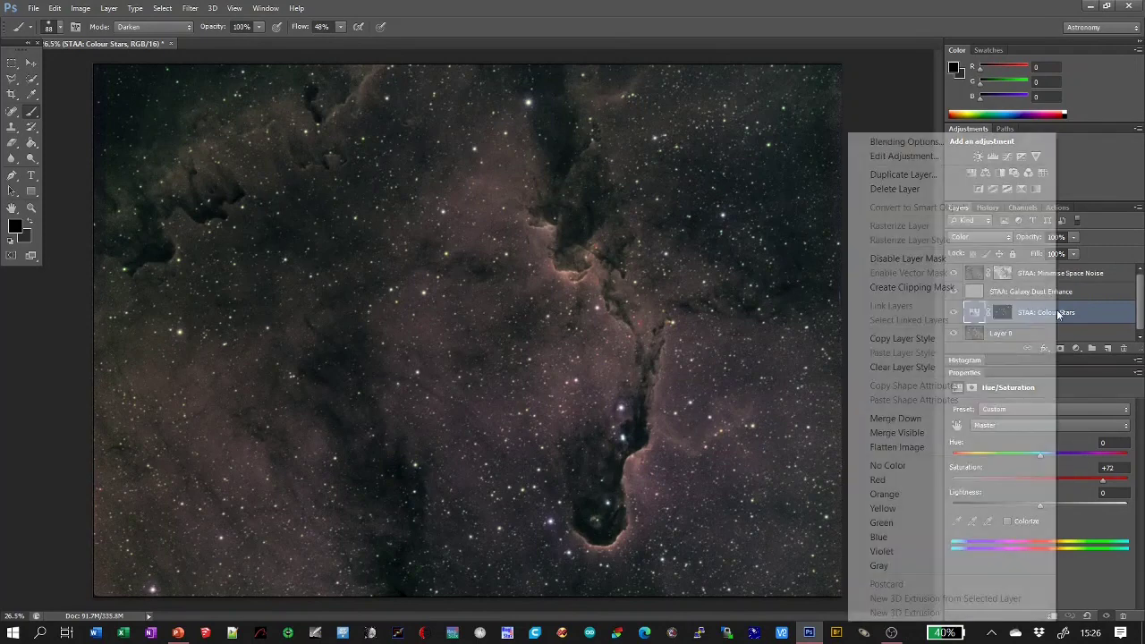
left_click(931, 176)
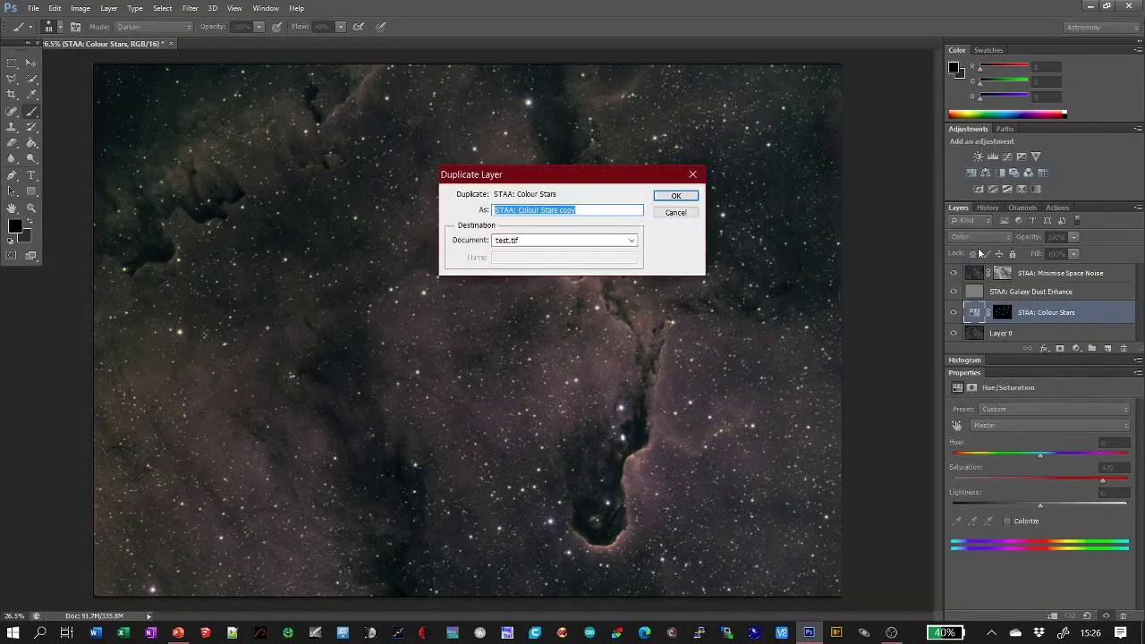
left_click(676, 195)
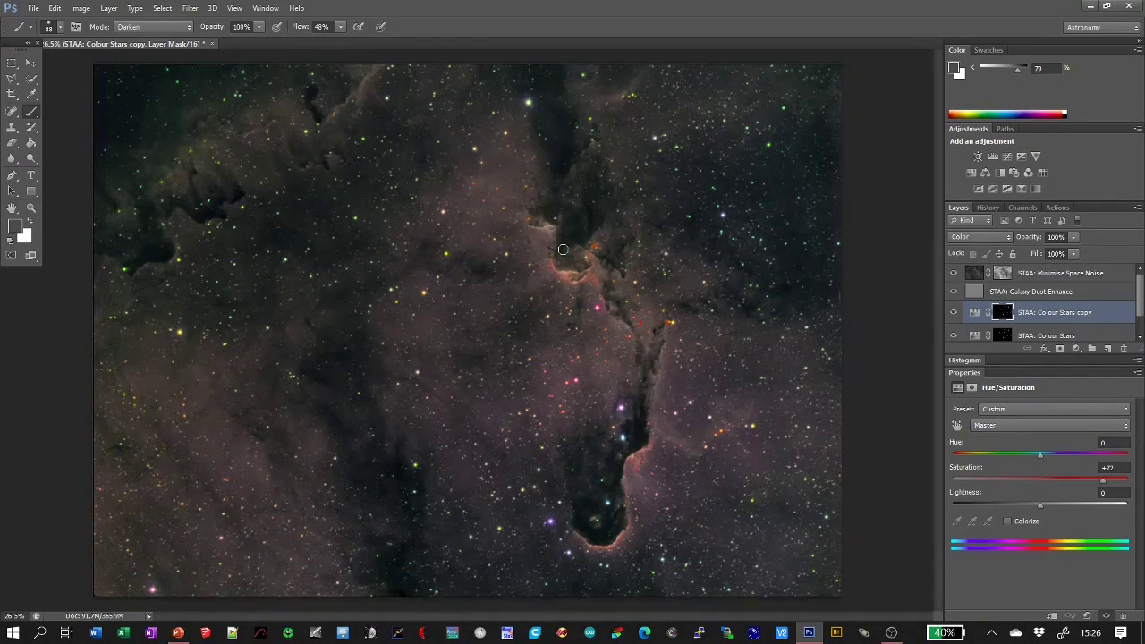
Paint the three nebula patches black on the STAA: Colour Stars copy mask, and return to the image view.
left_click(1002, 312, "alt")
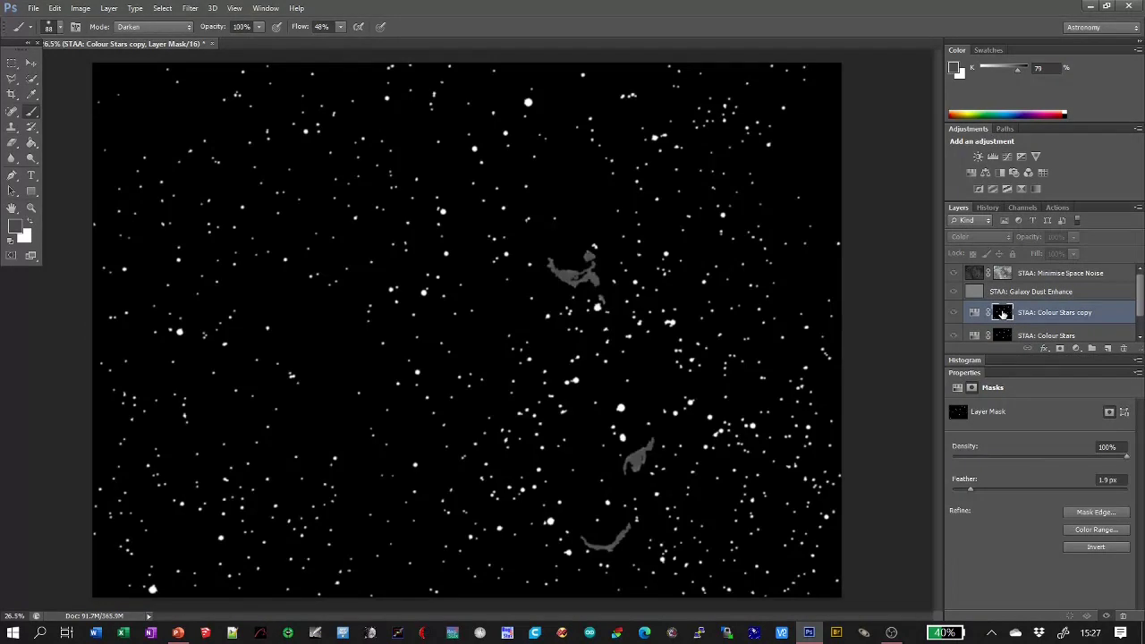
left_click(12, 231)
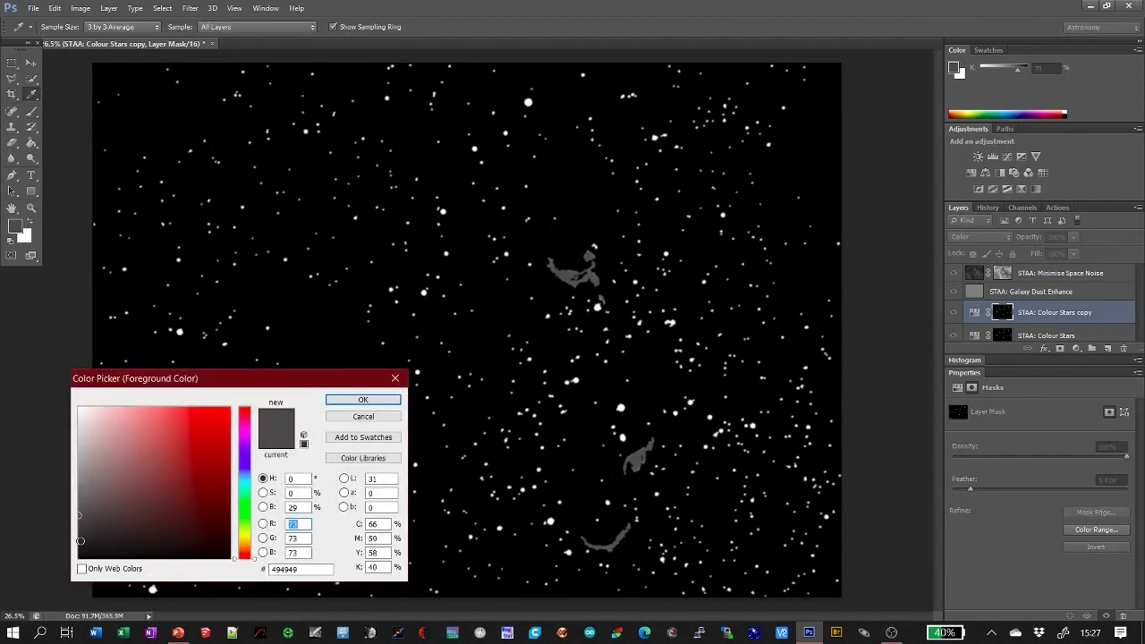
left_click_drag(79, 540, 80, 565)
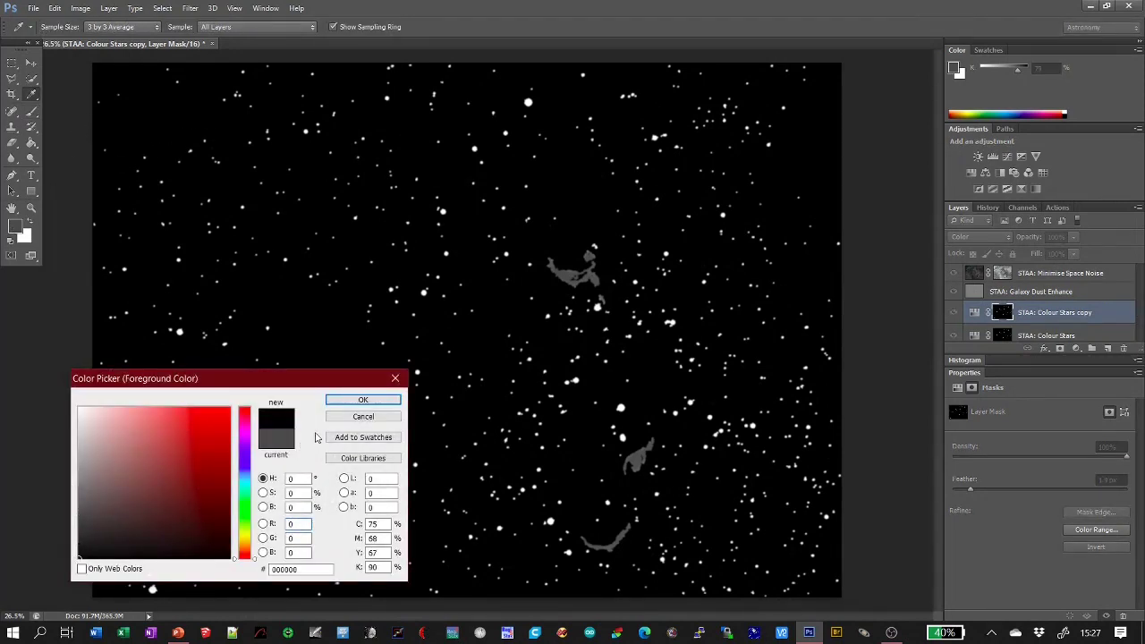
left_click(362, 400)
left_click_drag(549, 261, 591, 281)
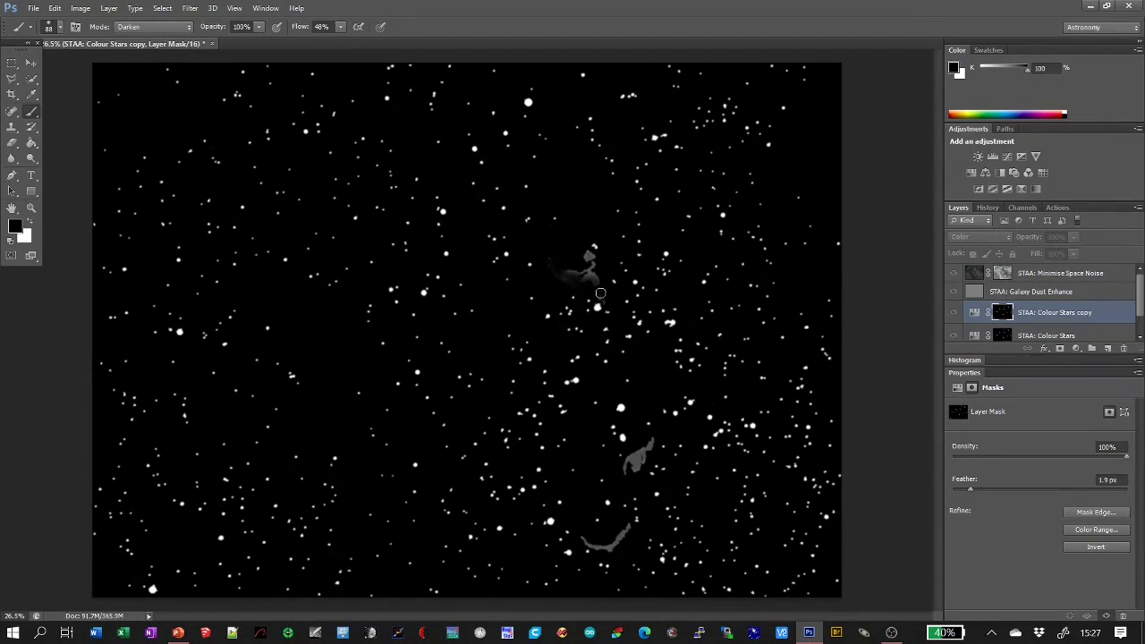
mouse_move(595, 282)
left_mouse_down()
mouse_move(587, 250)
mouse_move(582, 274)
mouse_move(572, 268)
left_mouse_up()
mouse_move(629, 472)
left_mouse_down()
mouse_move(653, 440)
mouse_move(634, 470)
mouse_move(642, 450)
mouse_move(622, 473)
left_mouse_up()
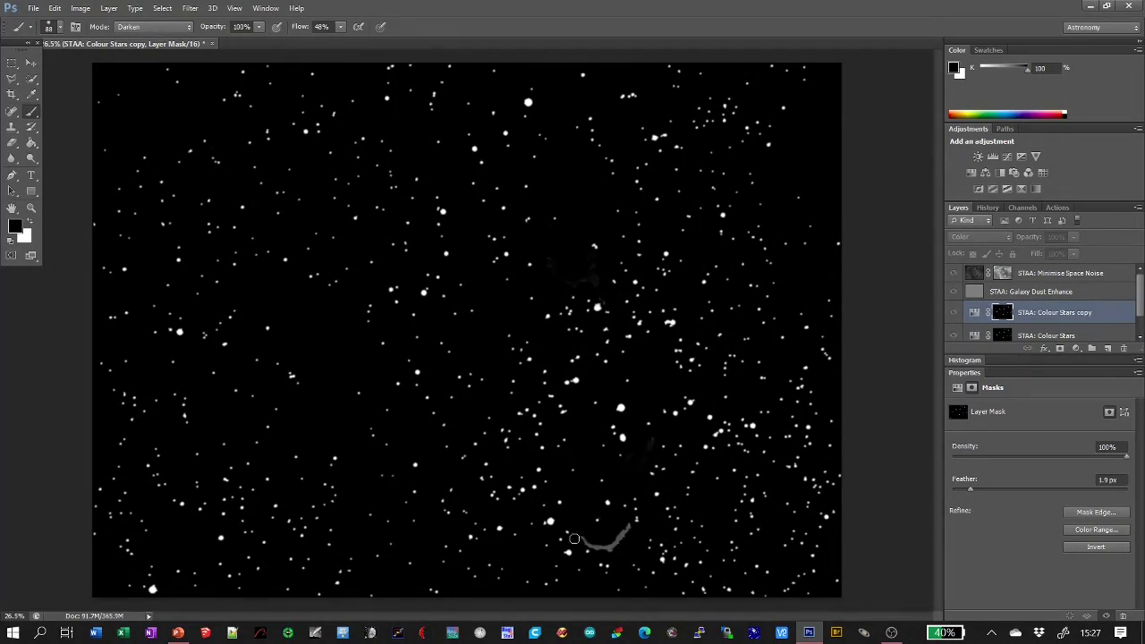
mouse_move(588, 540)
left_mouse_down()
mouse_move(628, 524)
mouse_move(601, 547)
mouse_move(628, 527)
mouse_move(596, 552)
left_mouse_up()
left_click(975, 313)
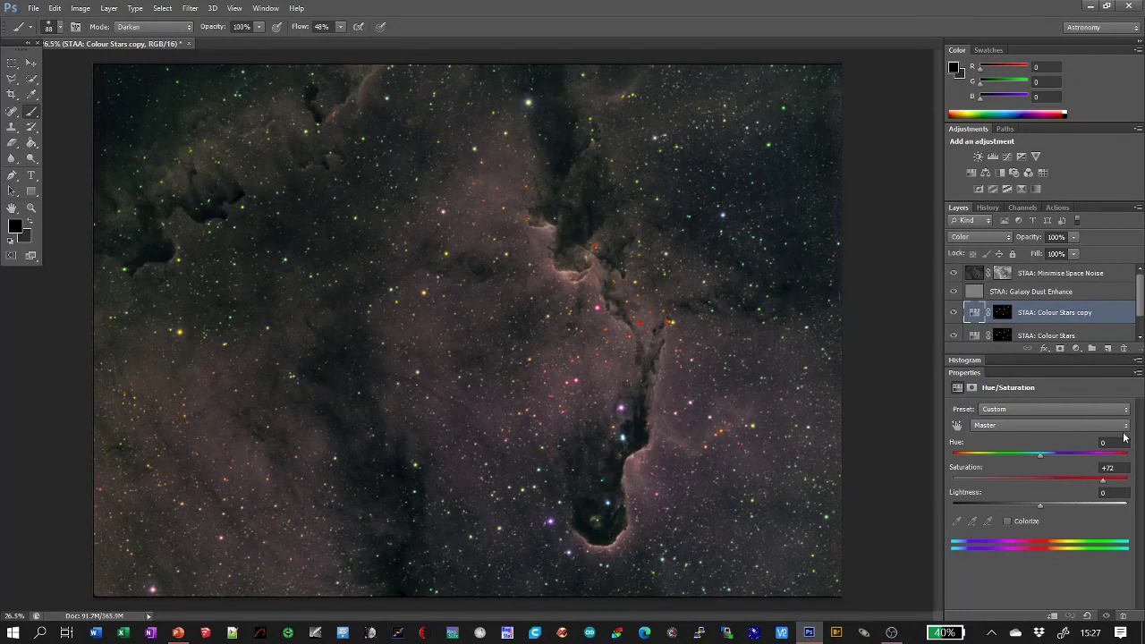
Set the opacity of STAA: Colour Stars copy to 33% and of STAA: Minimise Space Noise to 74%.
left_click(1072, 237)
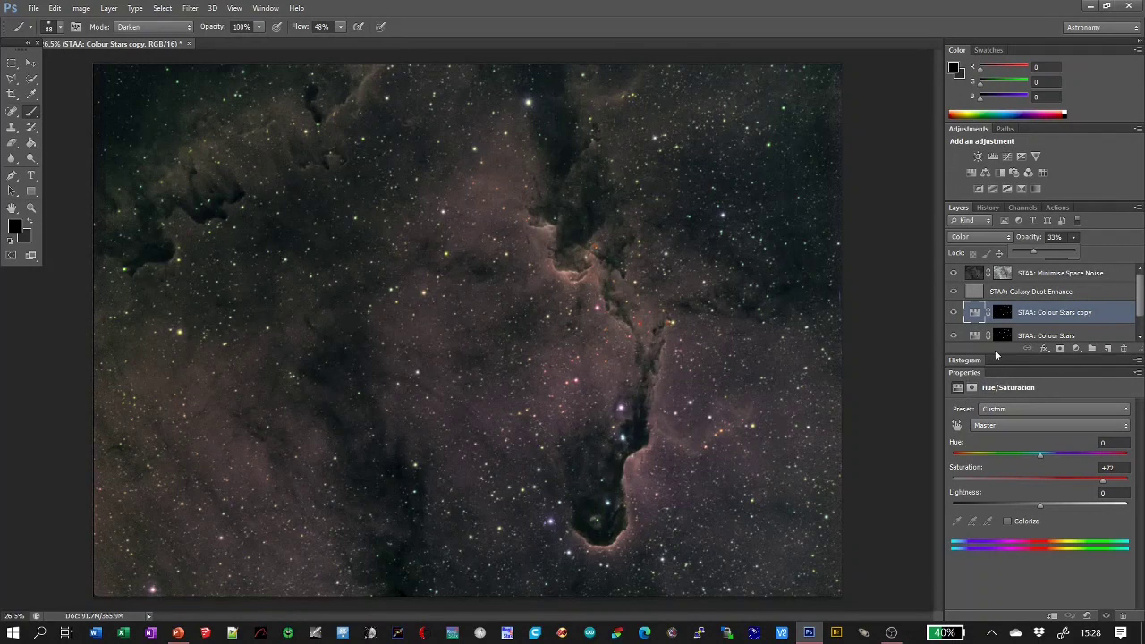
left_click(1002, 313)
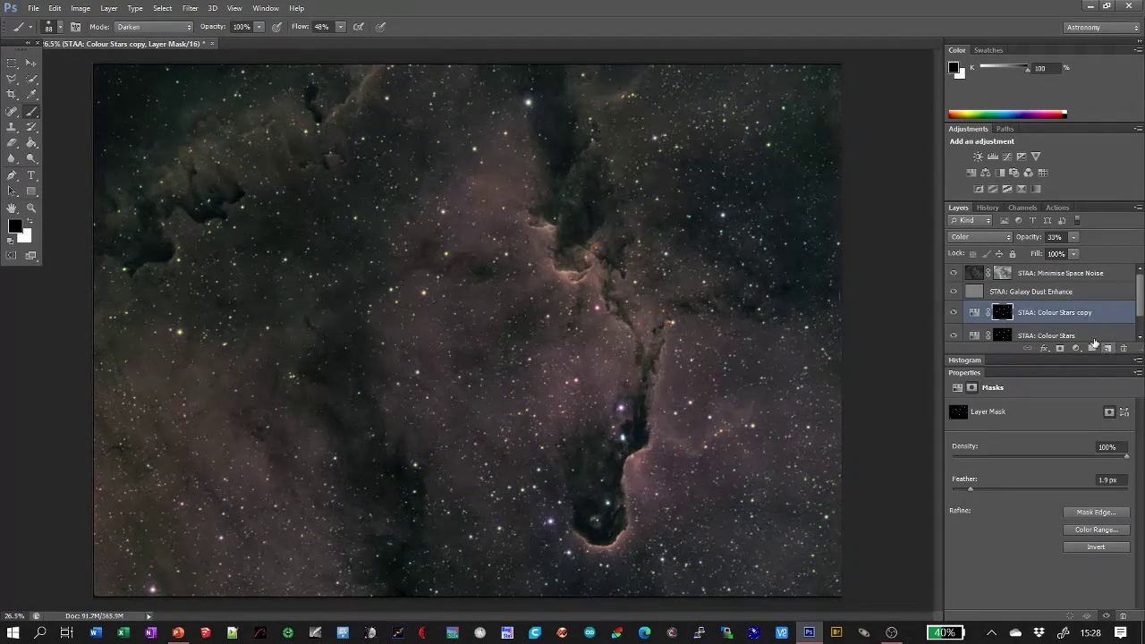
left_click(1089, 277)
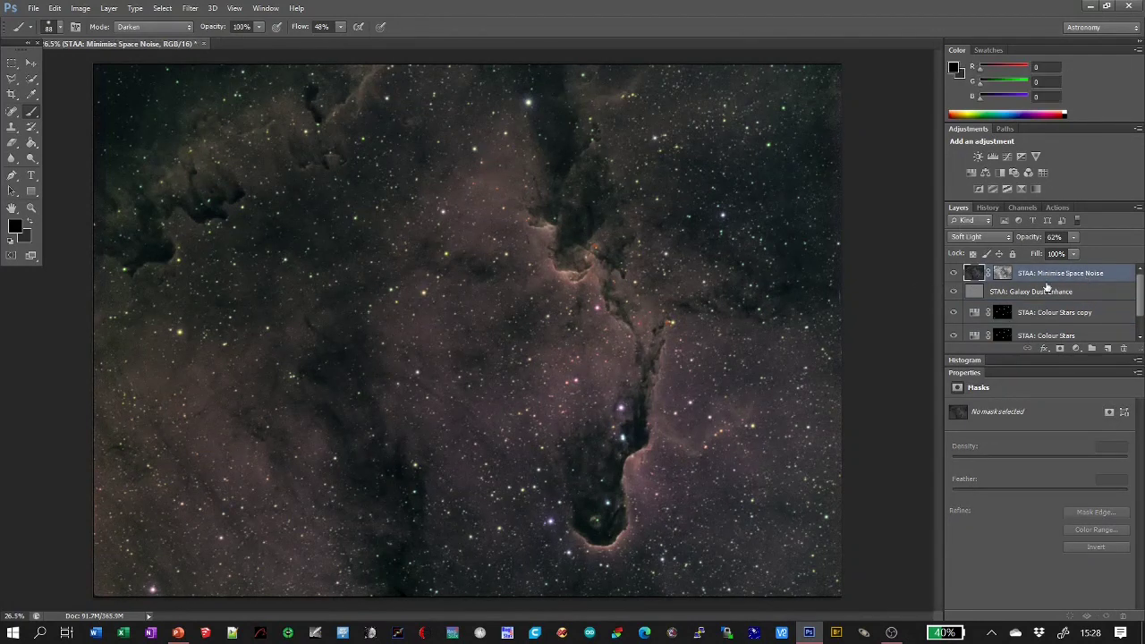
left_click_drag(1074, 237, 1083, 252)
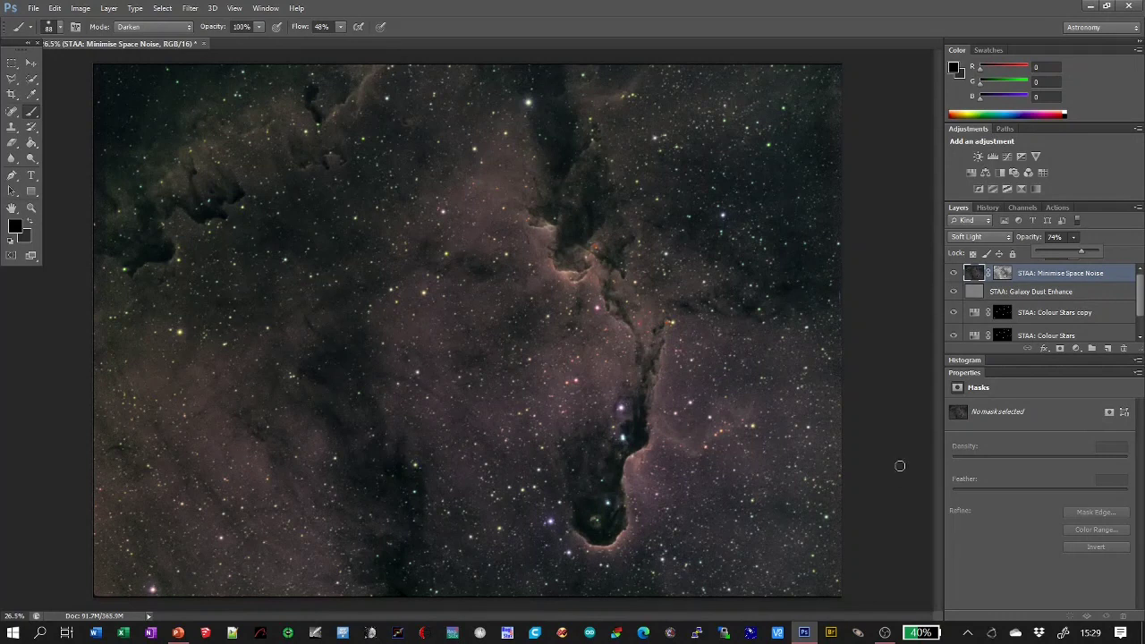
left_click(946, 520)
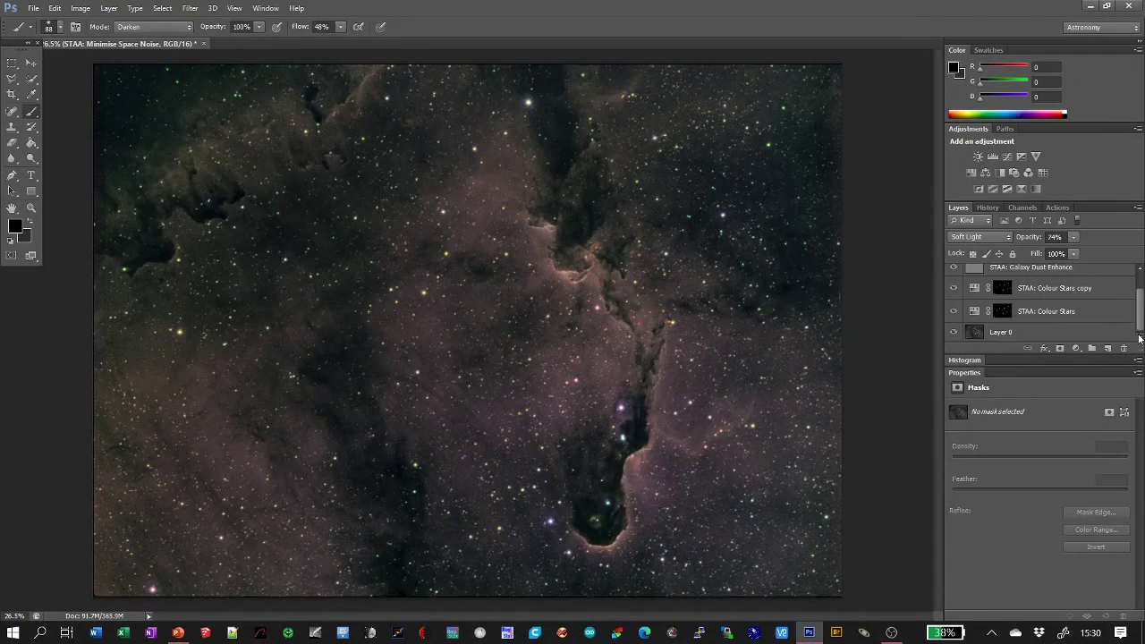
Run the Seperate Stars and Background action on Layer 0, continuing through its messages.
left_click(1057, 334)
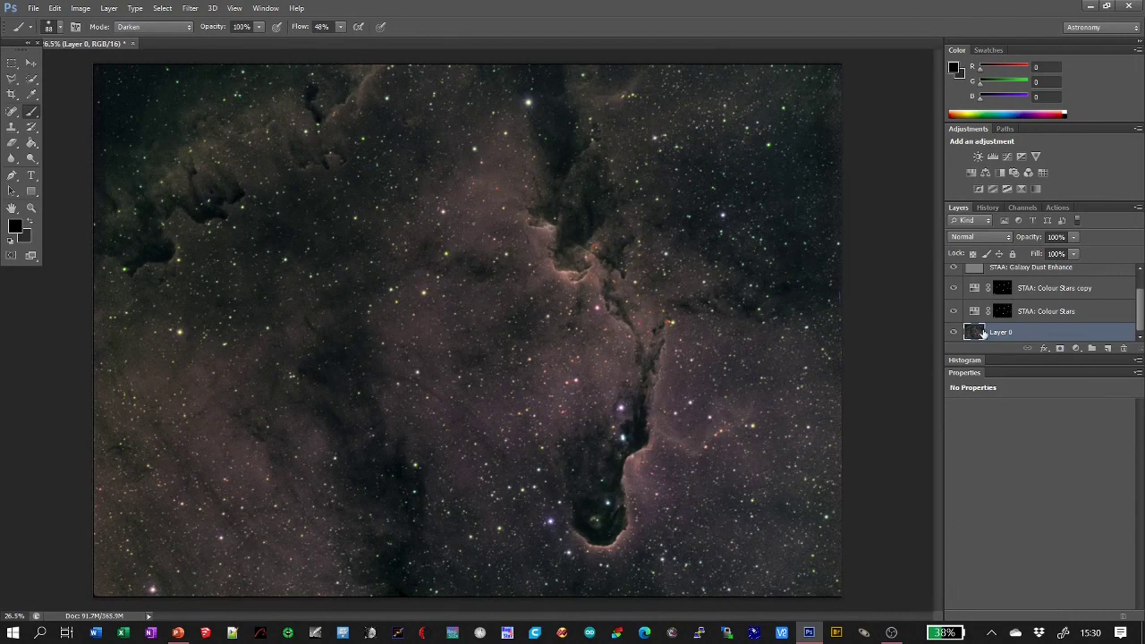
left_click(1056, 208)
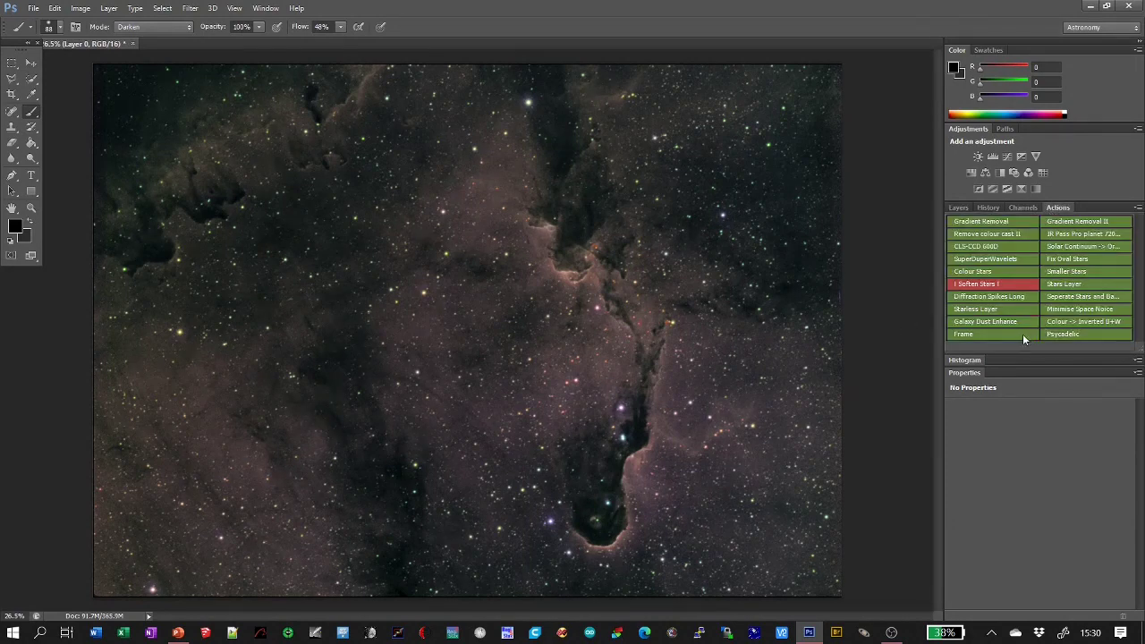
left_click(1073, 297)
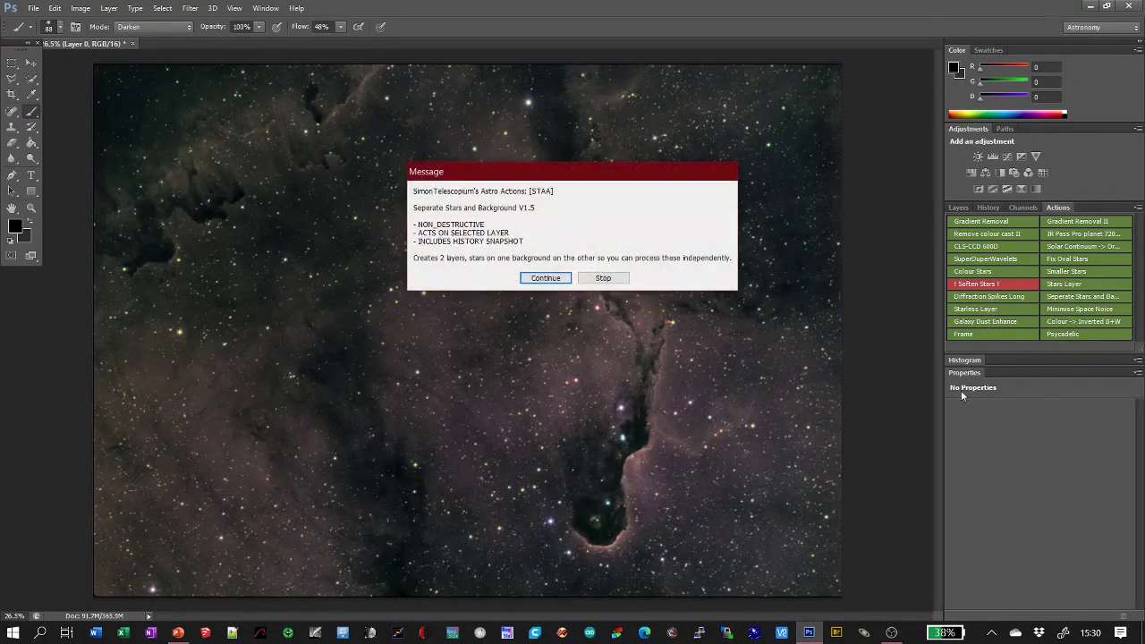
left_click(546, 279)
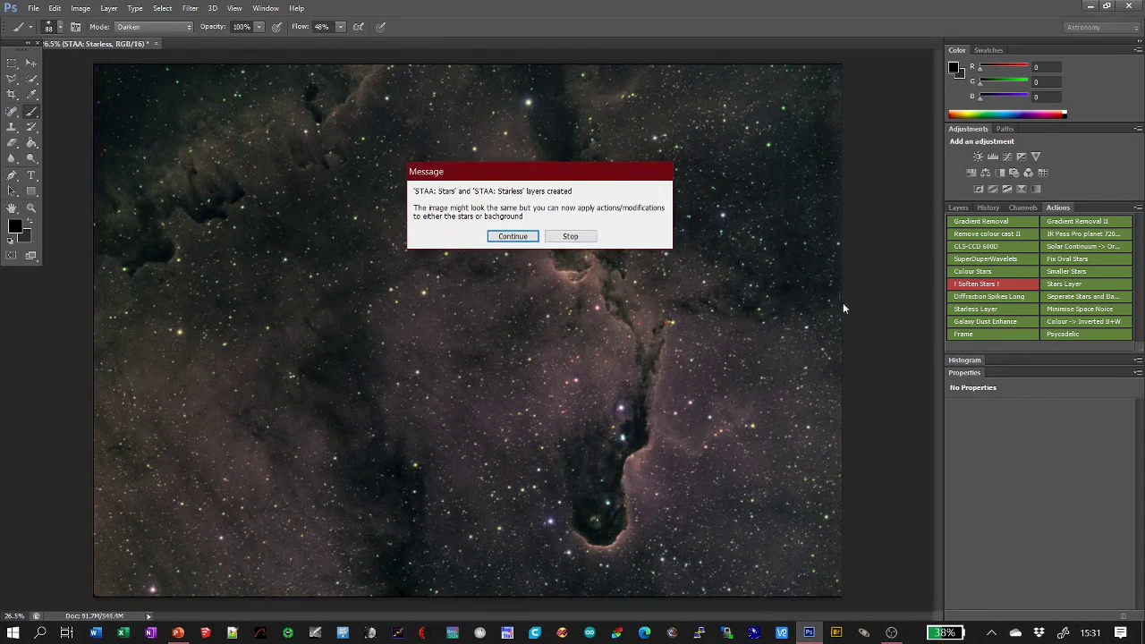
left_click(514, 237)
Delete the STAA: Stars layer.
left_click(957, 207)
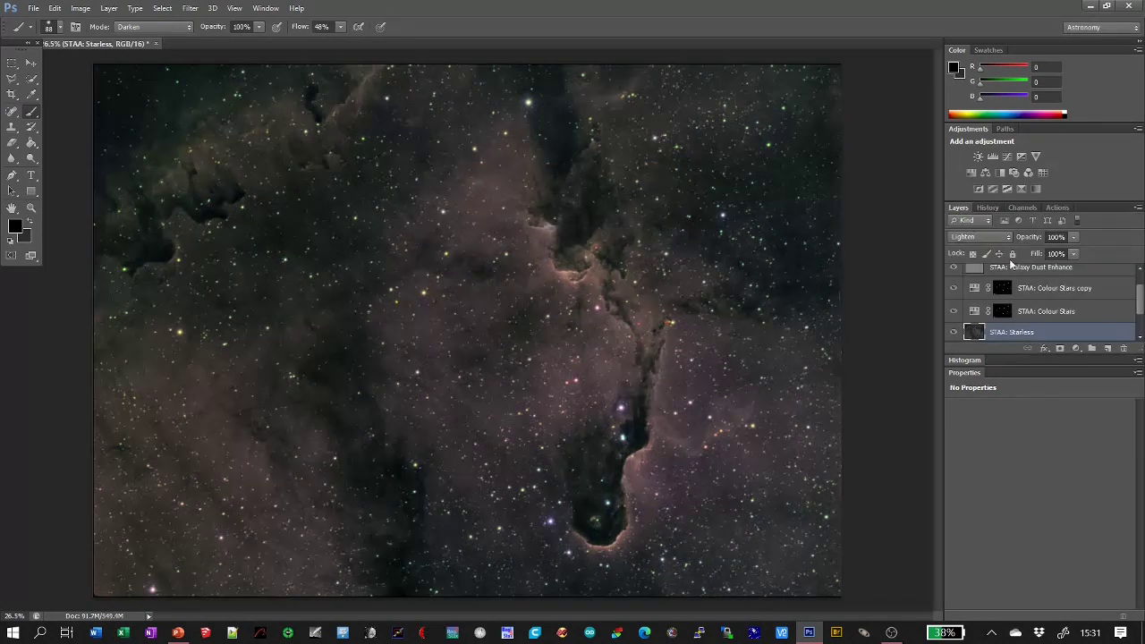
scroll(1039, 304, "down", 1)
left_click(1035, 333)
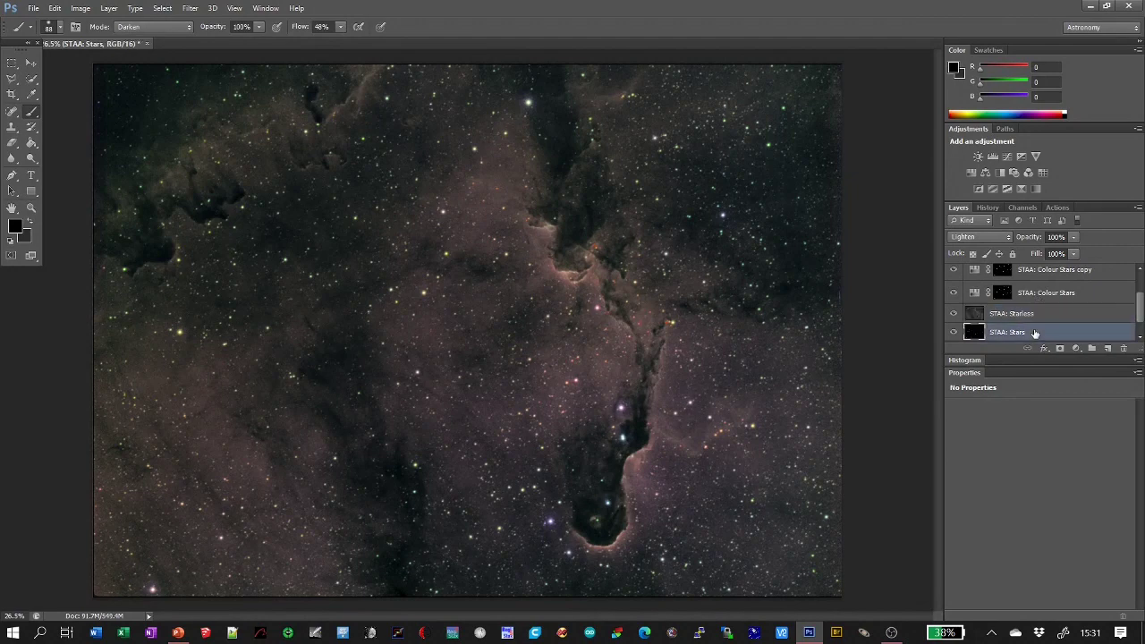
right_click(1026, 333)
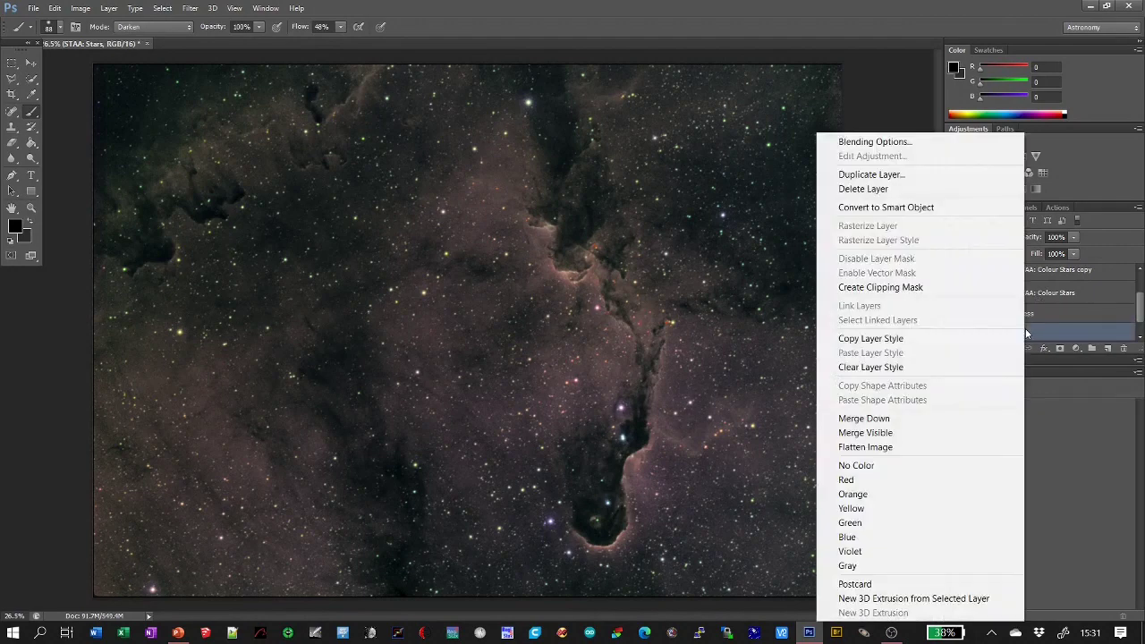
left_click(892, 189)
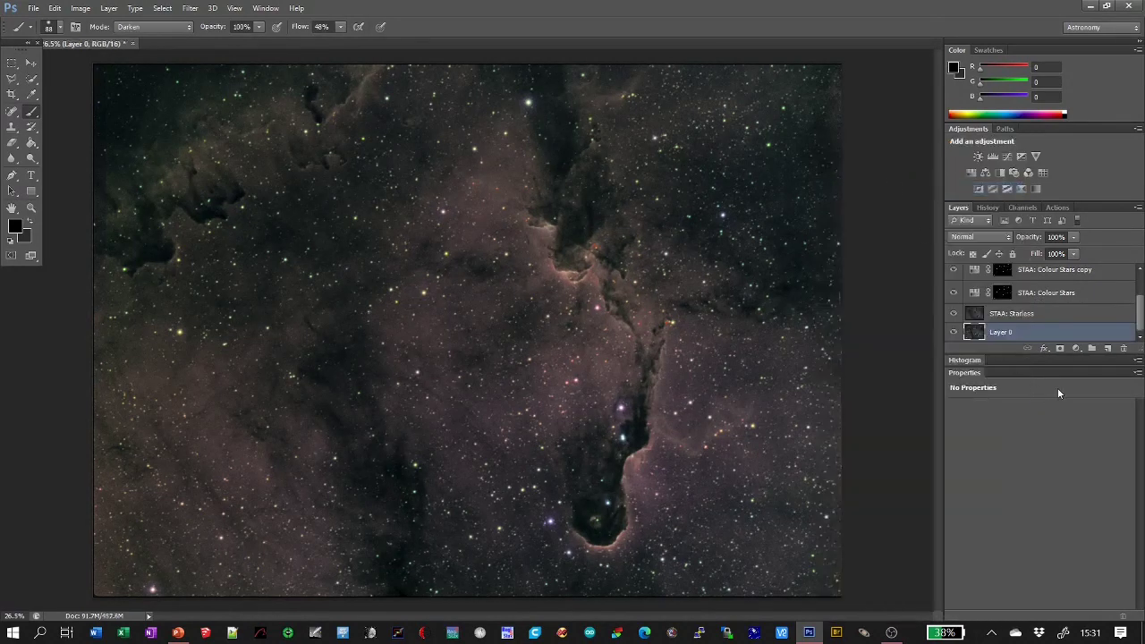
Select the STAA: Starless layer and hide all the other layers.
left_click(991, 314)
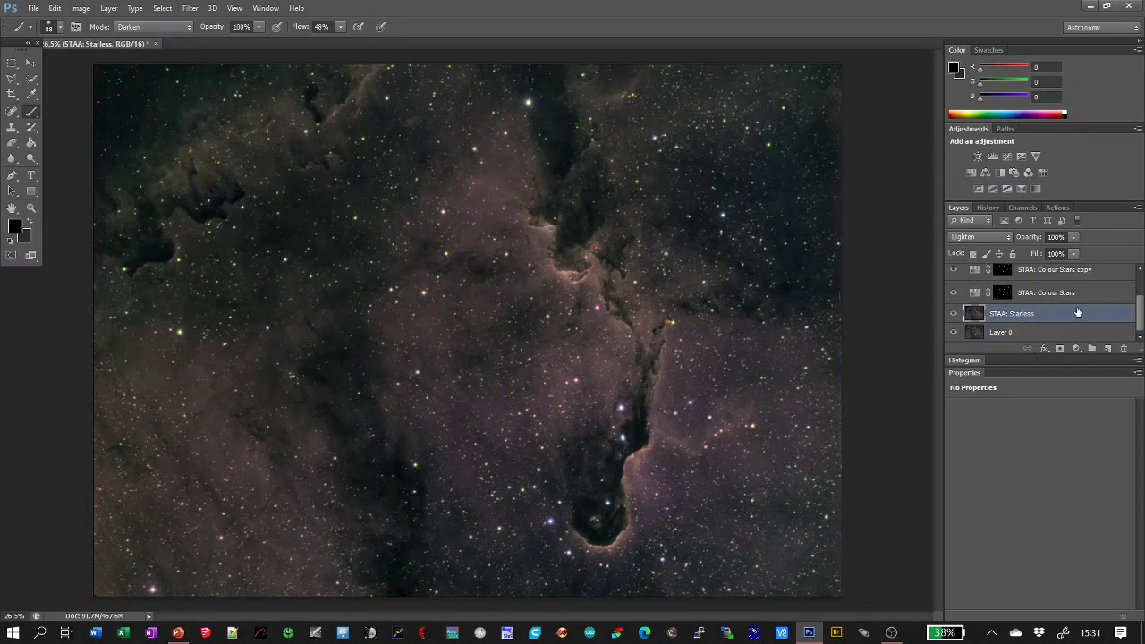
scroll(1076, 309, "up", 1)
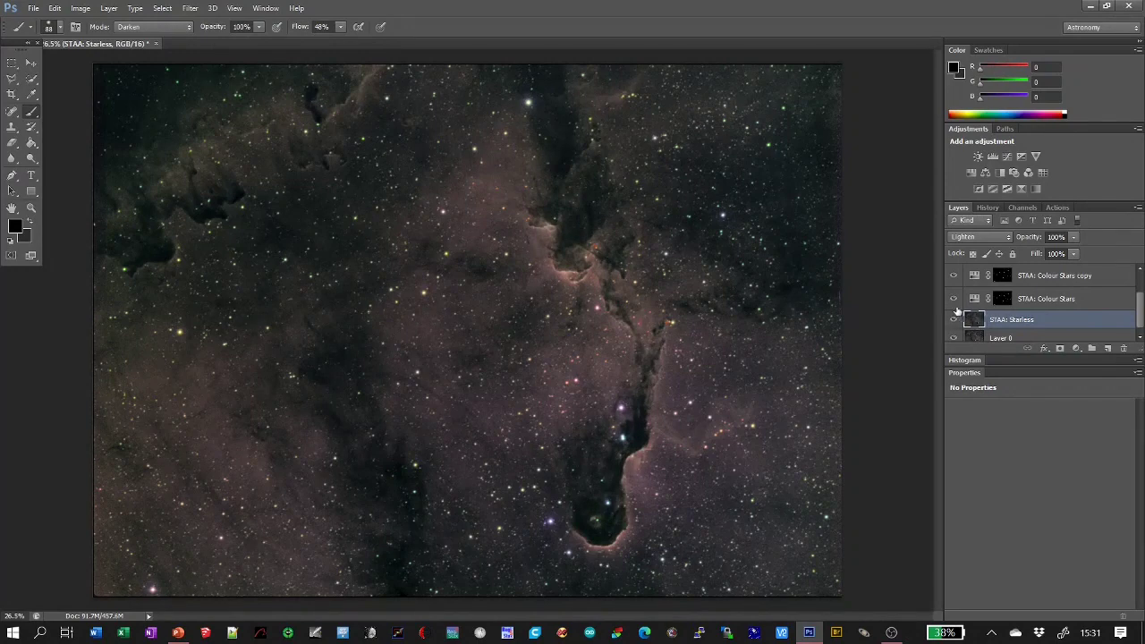
mouse_move(953, 302)
left_mouse_down()
mouse_move(954, 275)
mouse_move(954, 291)
left_mouse_up()
scroll(954, 280, "up", 2)
scroll(953, 295, "down", 2)
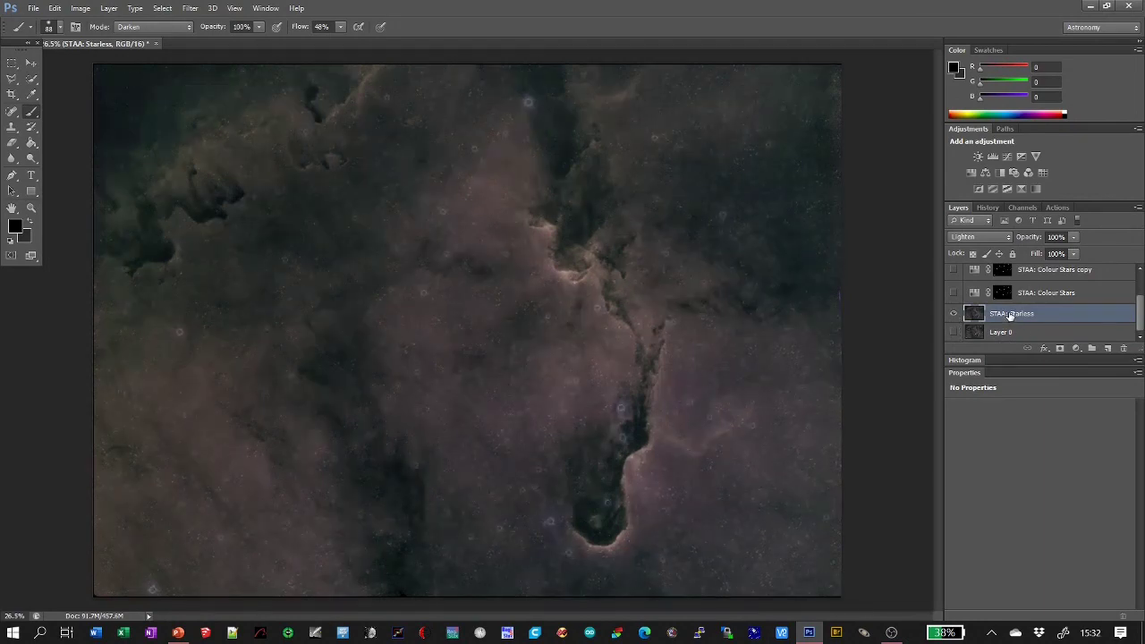
Copy the whole STAA: Starless image and add a Hue/Saturation adjustment layer above it.
key("ctrl+a")
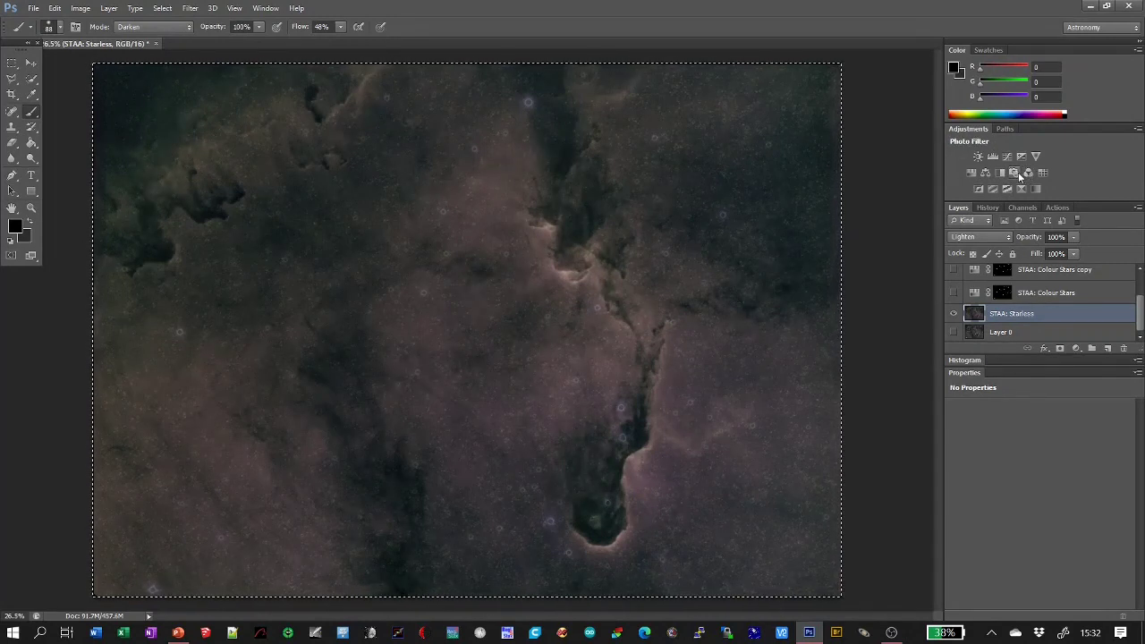
left_click(972, 174)
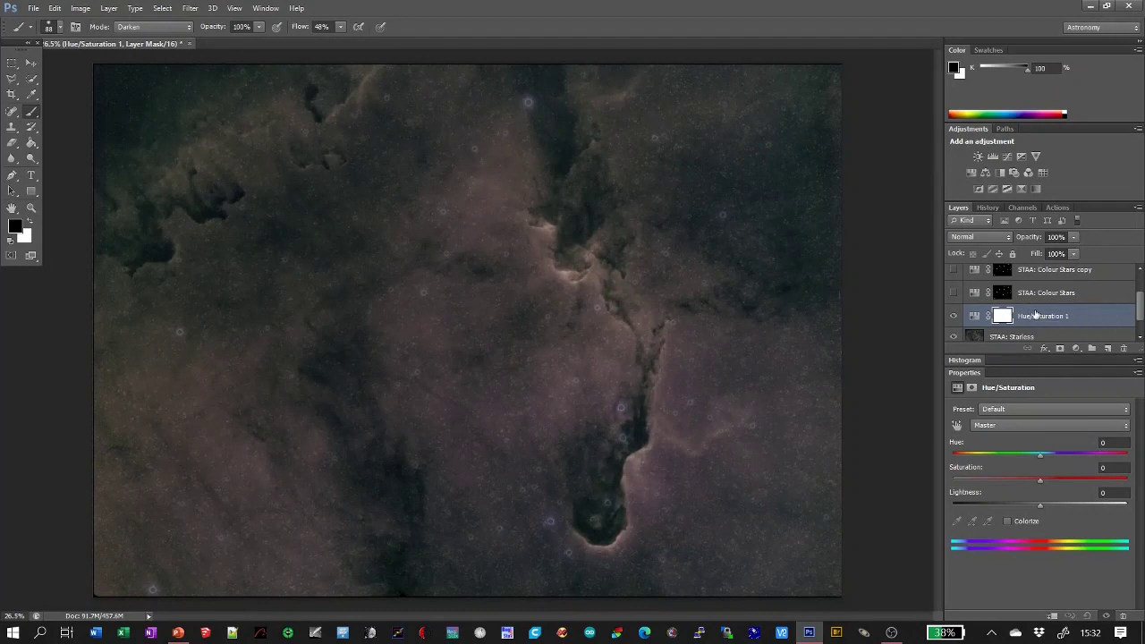
key("ctrl+shift+alt+e")
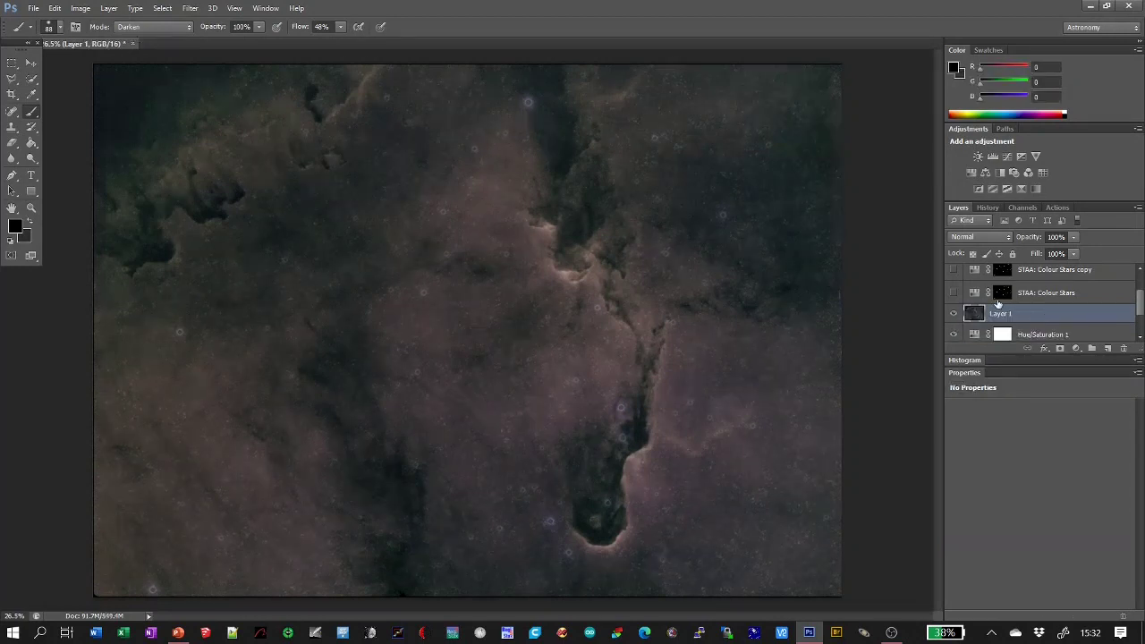
key("ctrl+z")
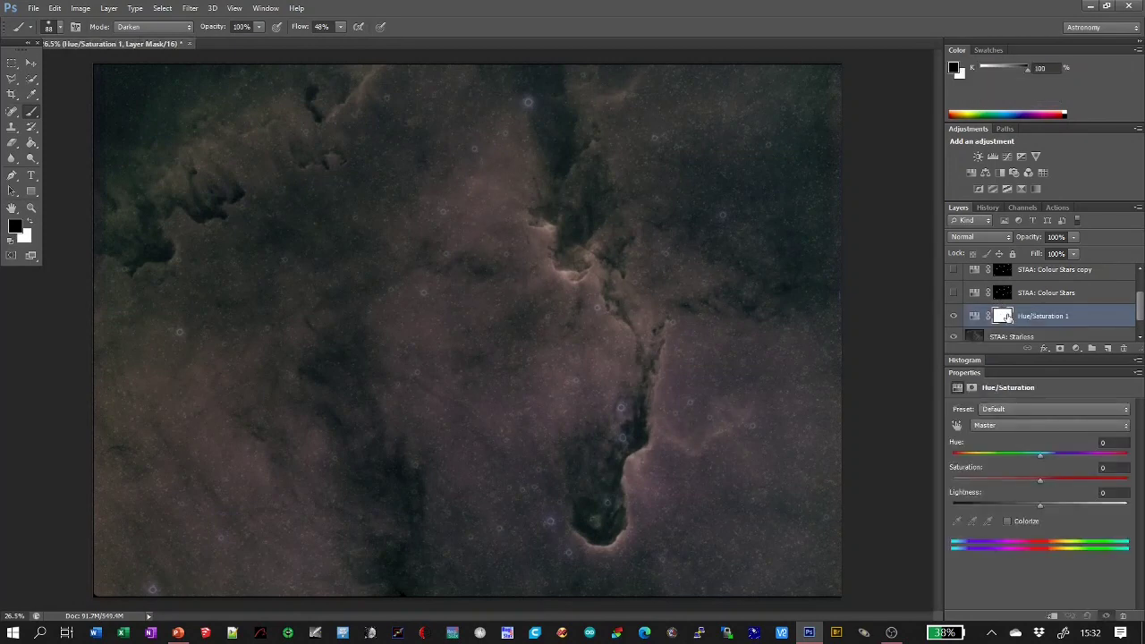
Paste the copied starless image into the Hue/Saturation 1 mask, invert the mask, and return to the image view.
left_click(1002, 315, "alt")
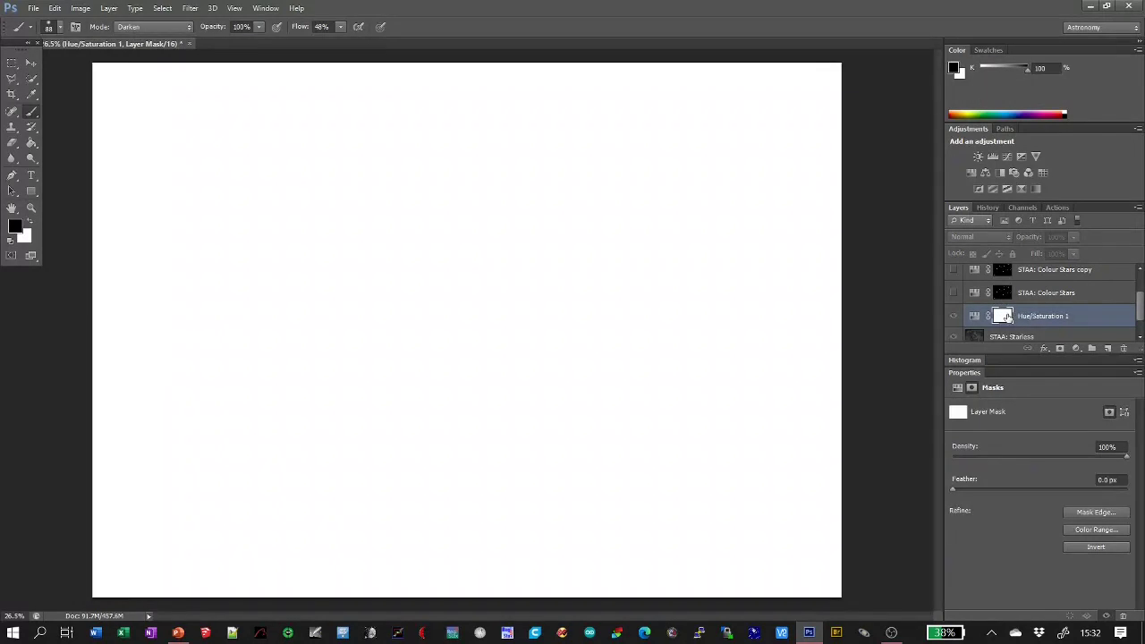
key("ctrl+a")
key("ctrl+v")
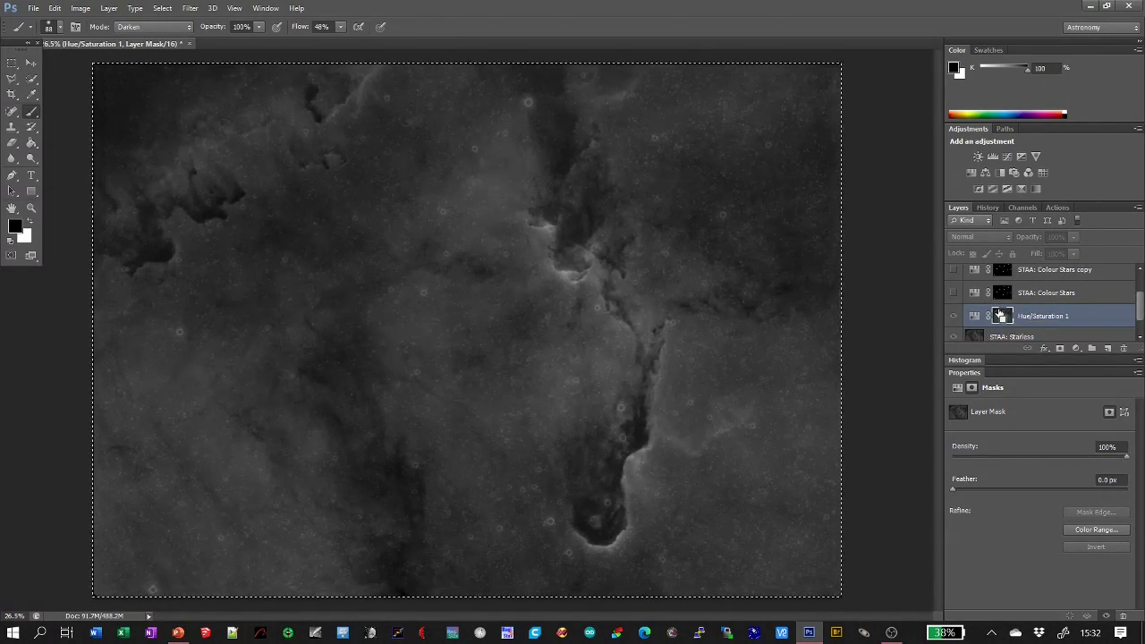
key("ctrl+i")
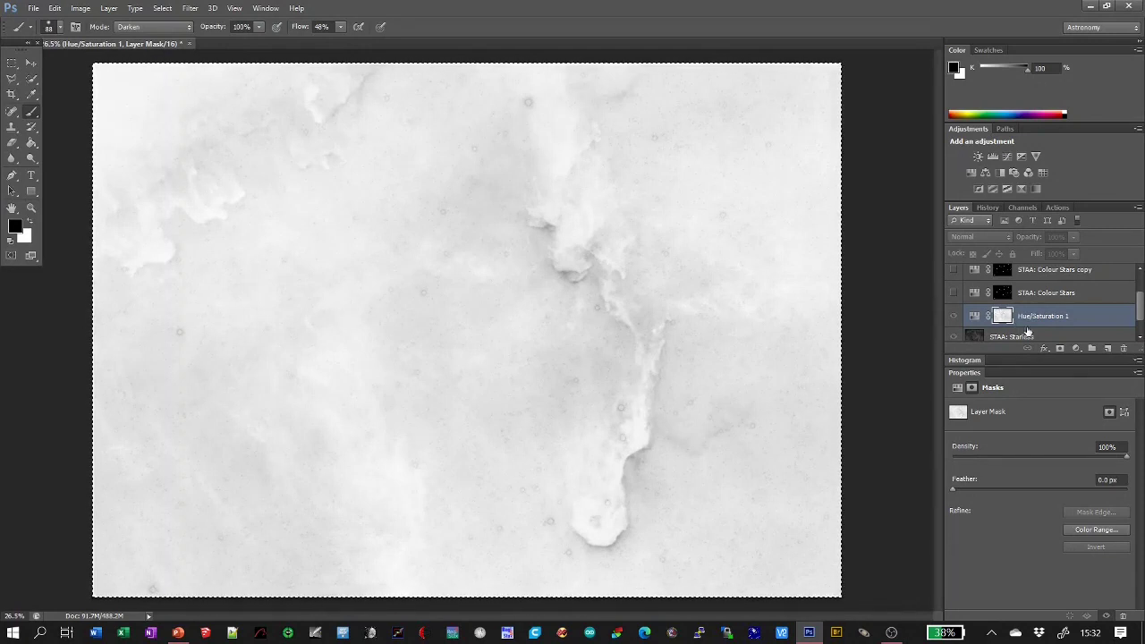
left_click(1028, 336)
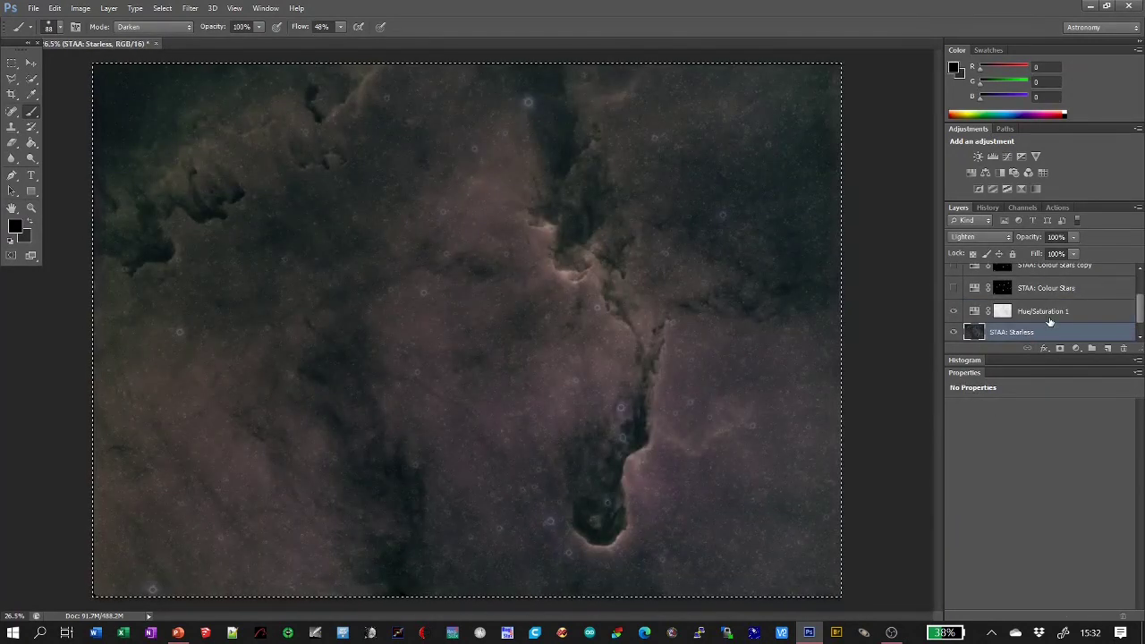
Set the saturation of the Hue/Saturation 1 adjustment to -23.
left_click(1053, 312)
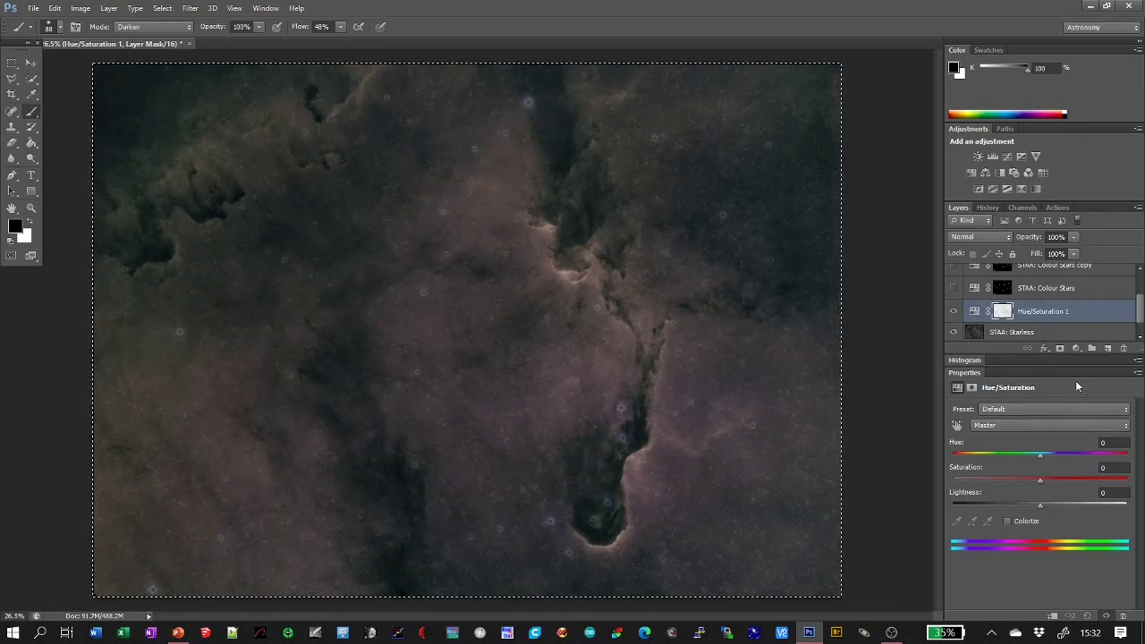
left_click_drag(1042, 481, 1092, 478)
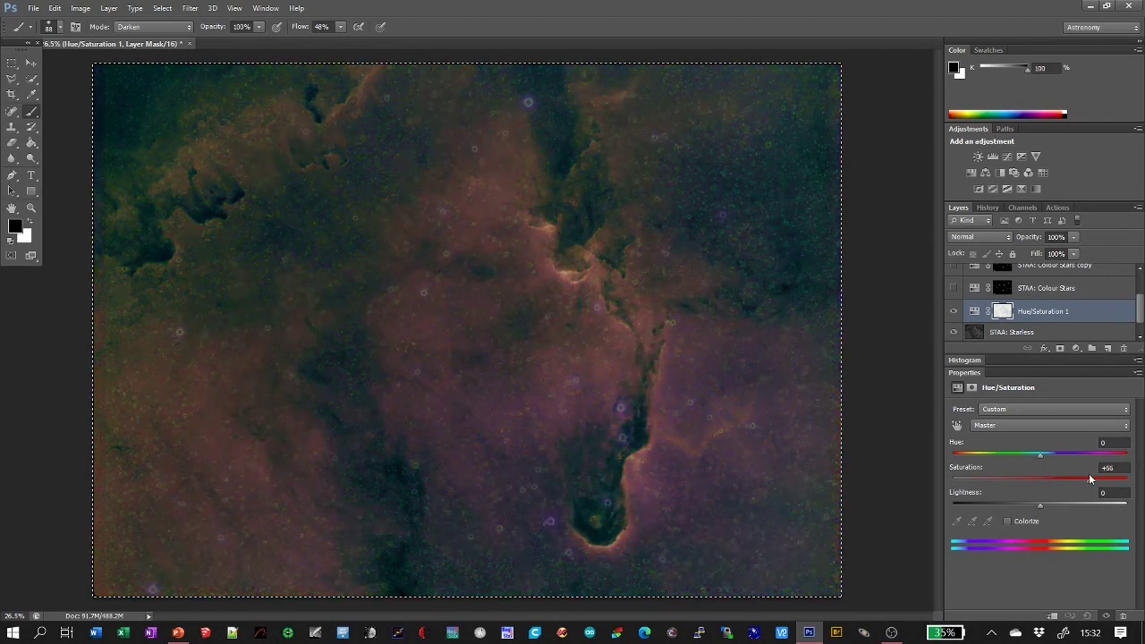
left_click_drag(1088, 480, 1013, 483)
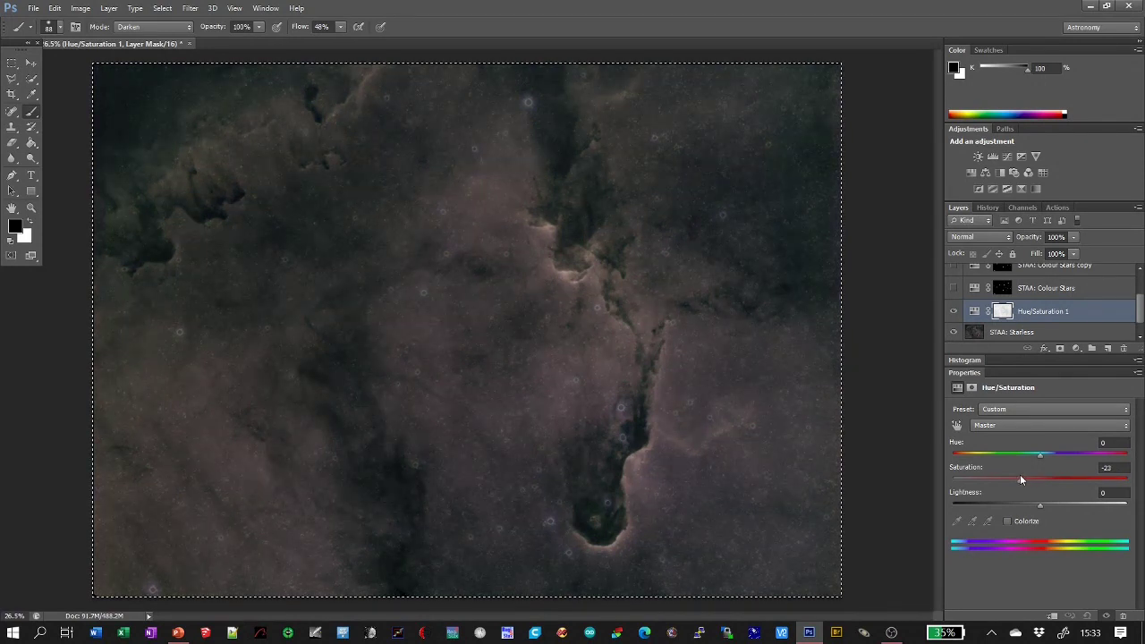
Make all the hidden layers visible again, from STAA: Minimise Space Noise down to Layer 0.
left_click(951, 287)
scroll(951, 311, "up", 2)
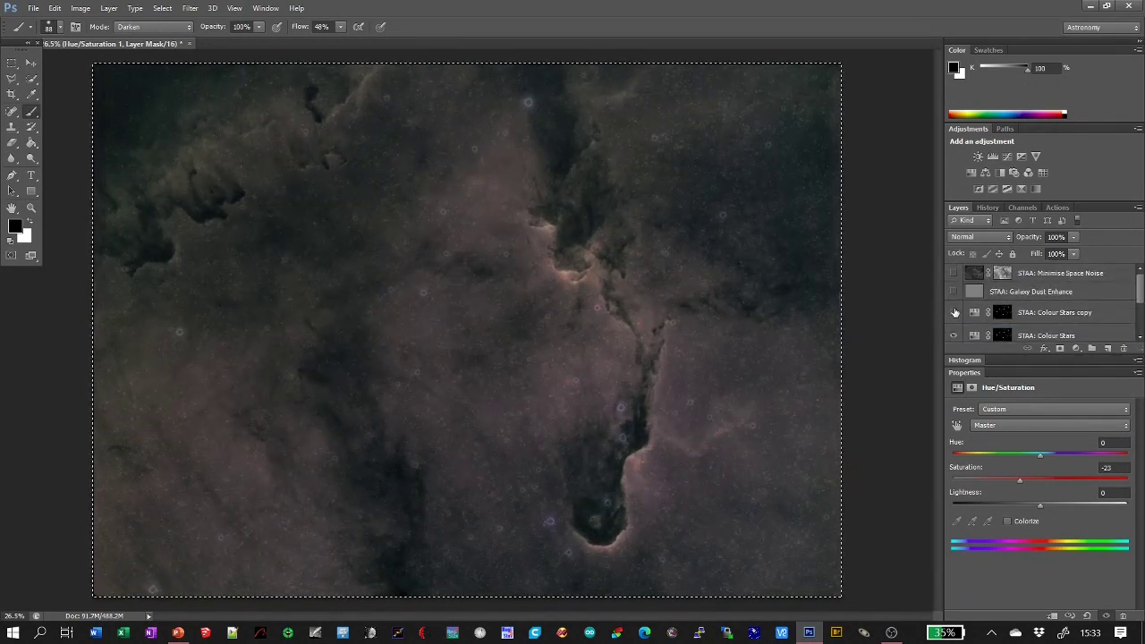
left_click_drag(955, 315, 958, 273)
scroll(964, 291, "down", 3)
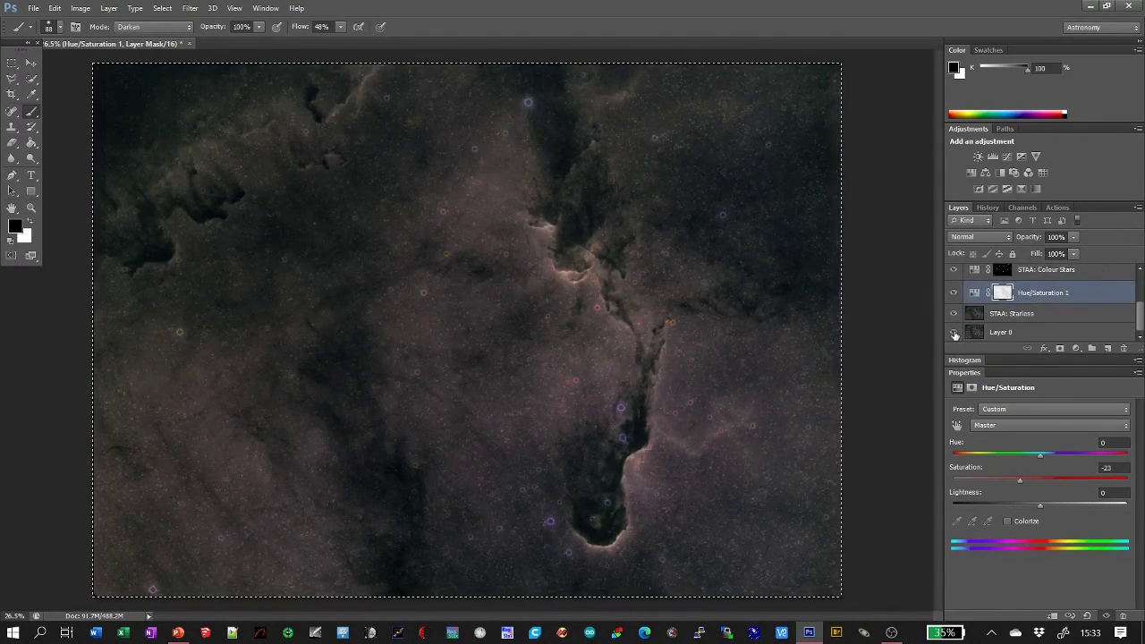
left_click(954, 333)
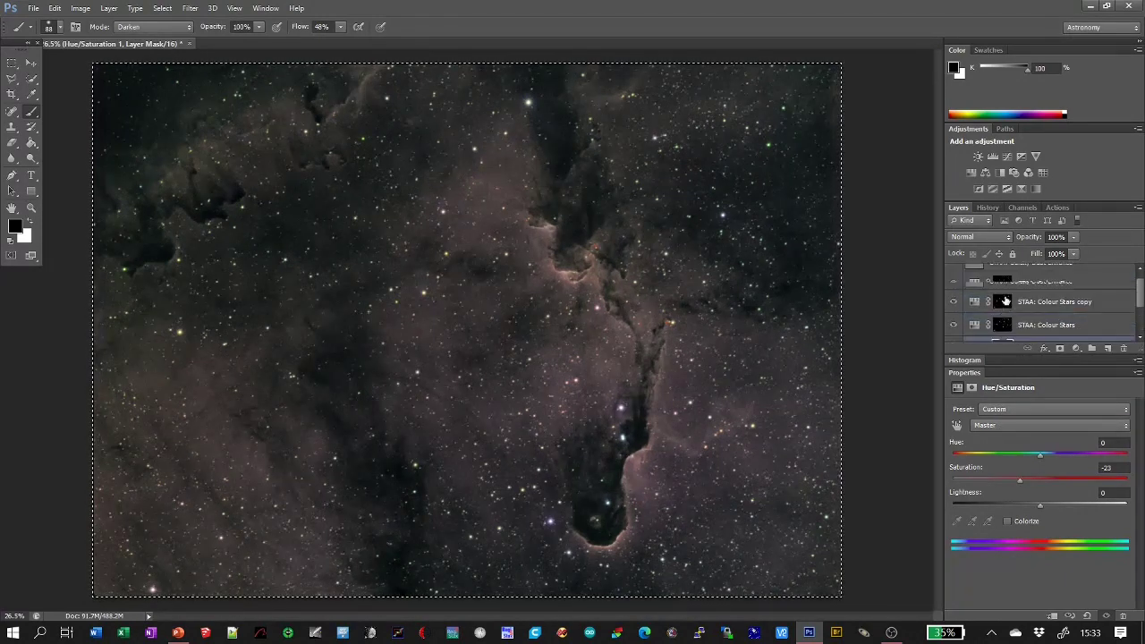
Run the Frame action on Layer 0 with black as the background colour, continuing through its message.
left_click(1019, 337)
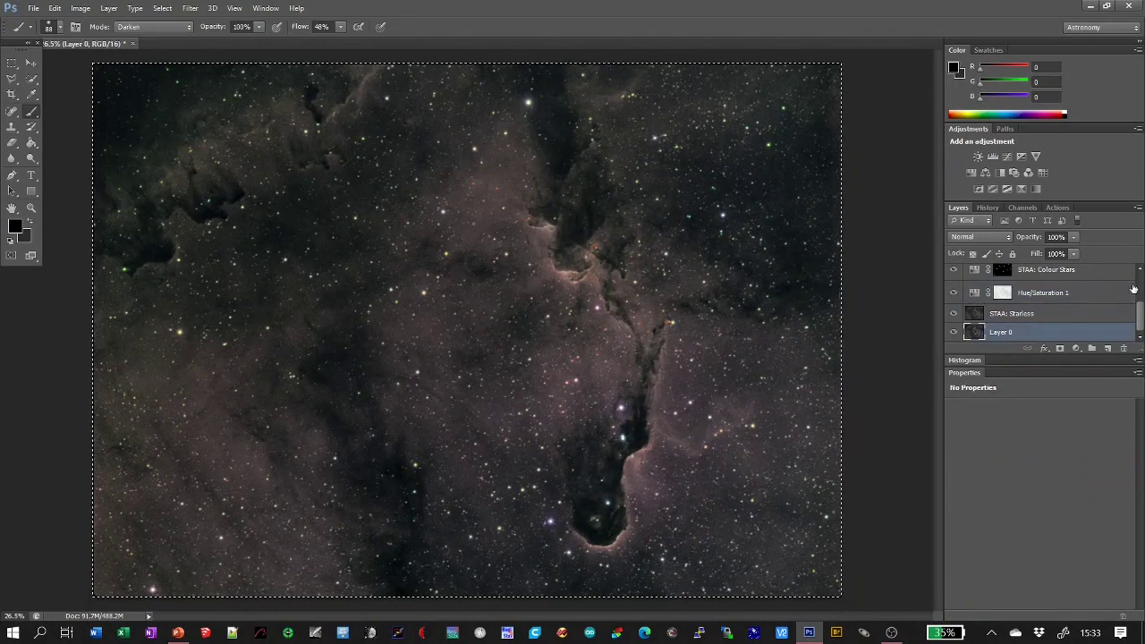
left_click(1057, 207)
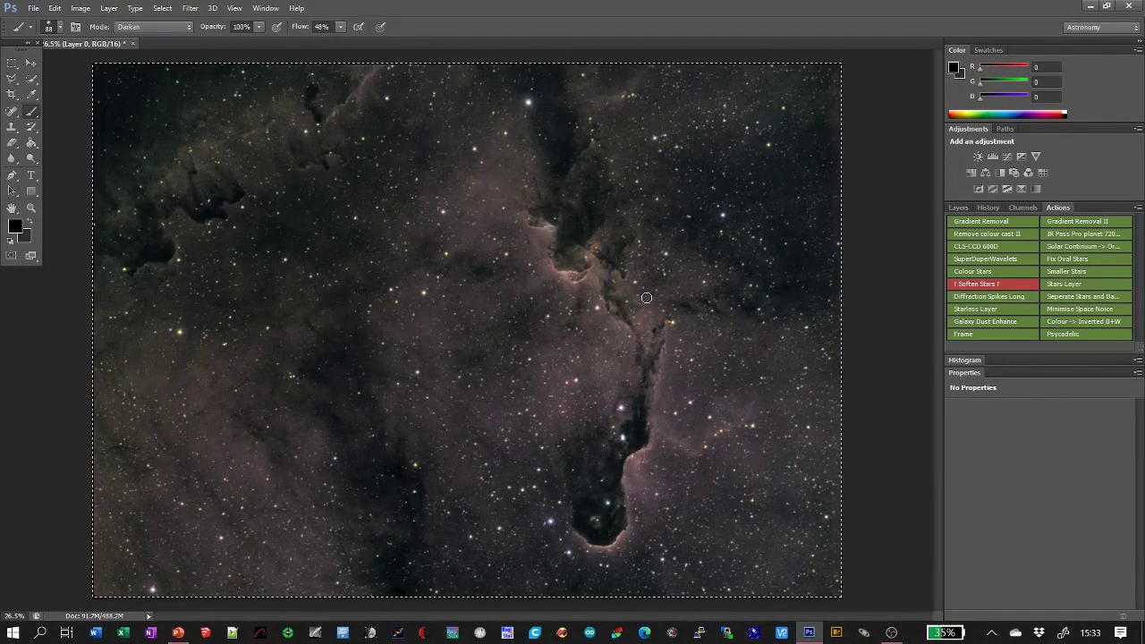
left_click(29, 221)
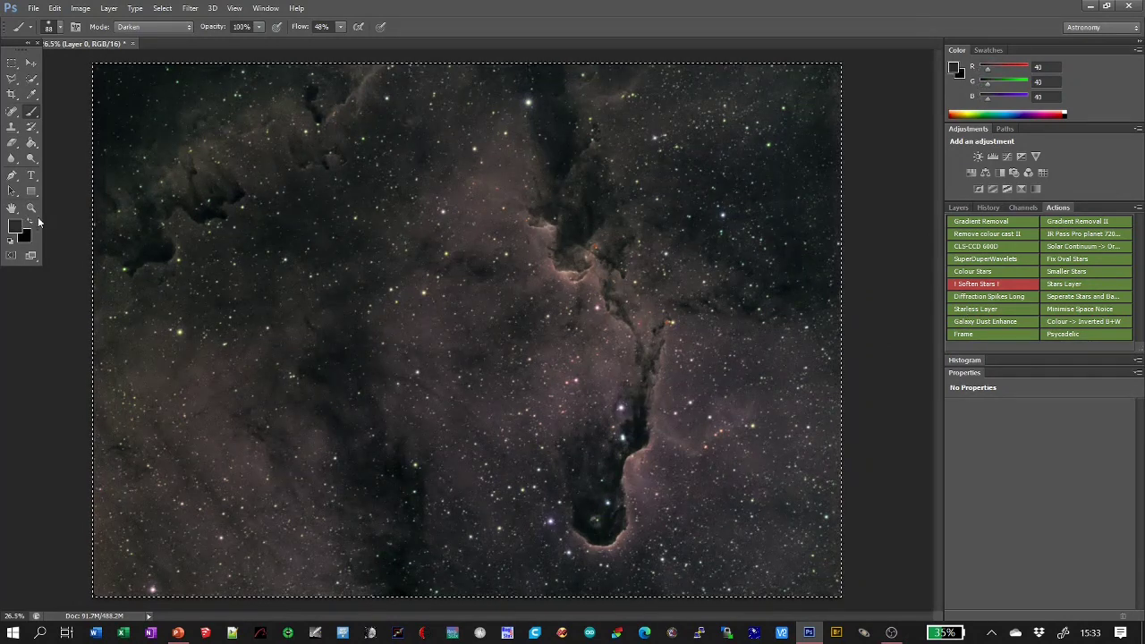
left_click(991, 334)
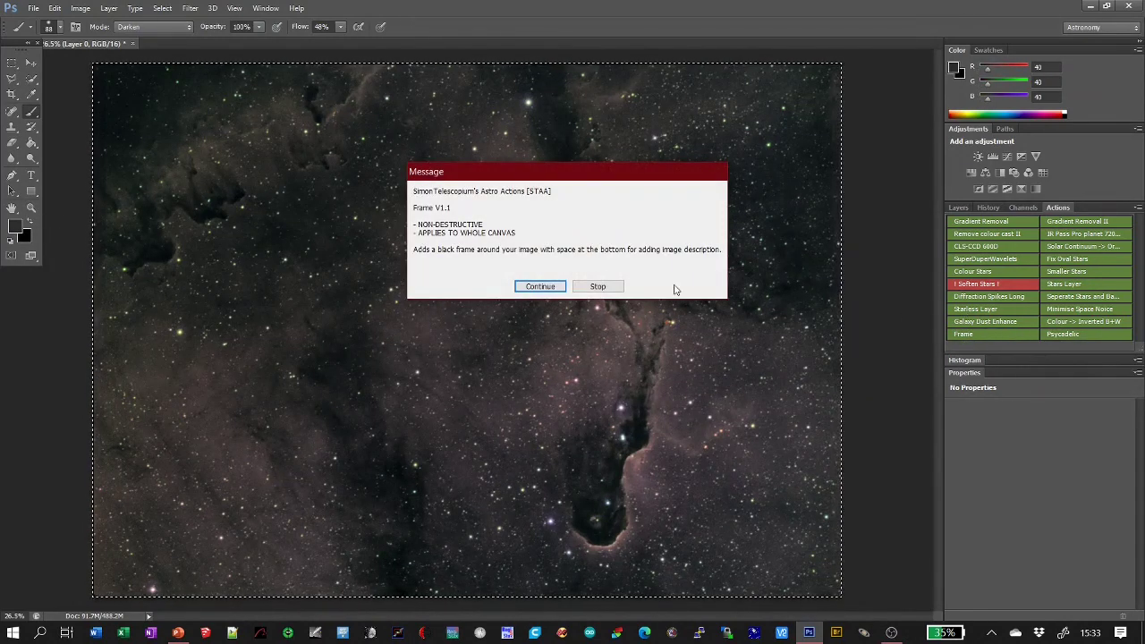
left_click(541, 287)
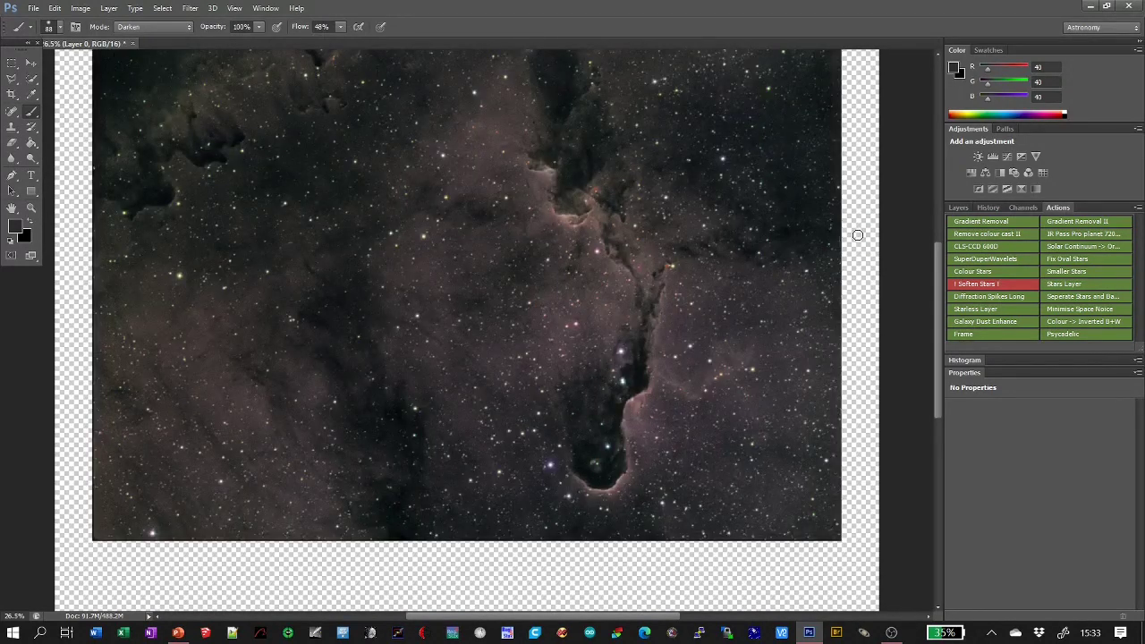
Fill the empty frame area around the image with black on Layer 0, using the Paint Bucket.
scroll(793, 574, "down", 5)
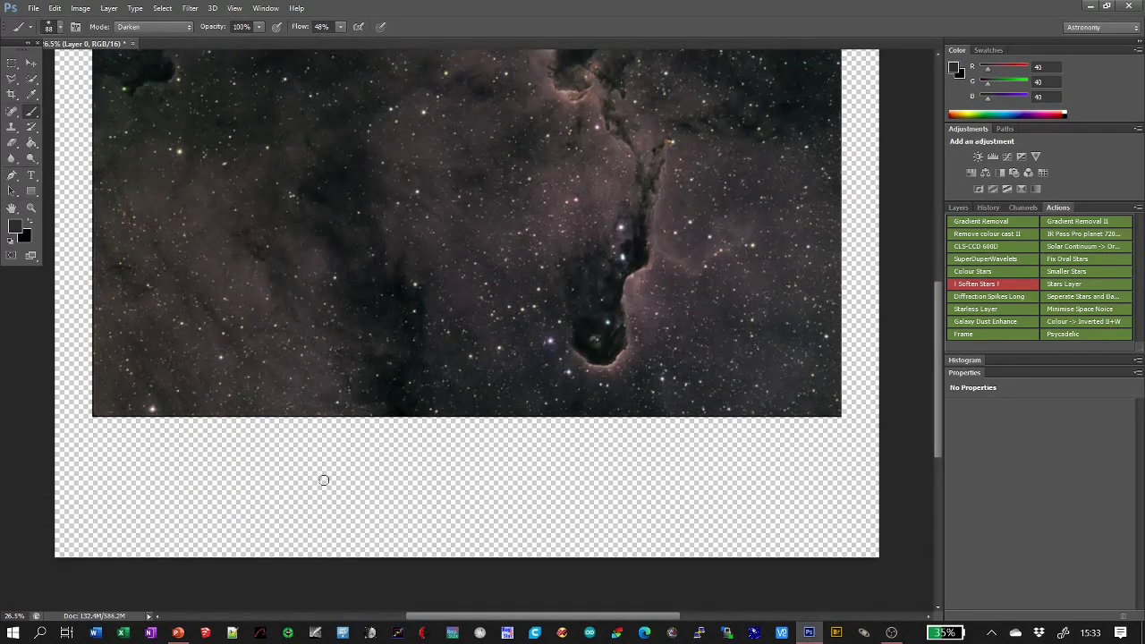
left_click(30, 222)
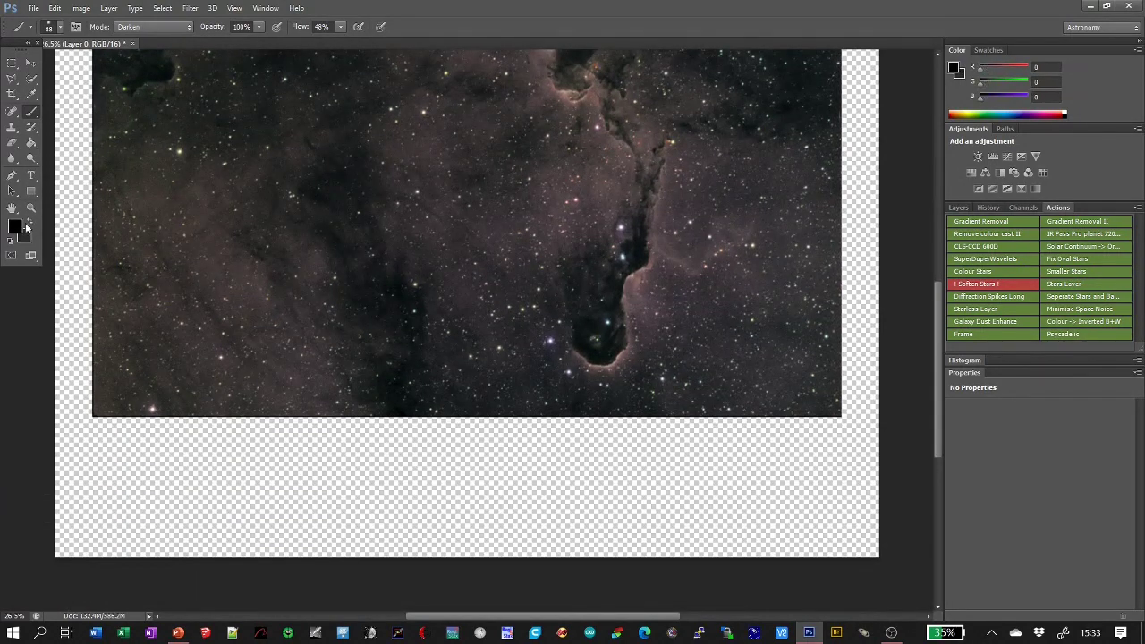
left_click(33, 143)
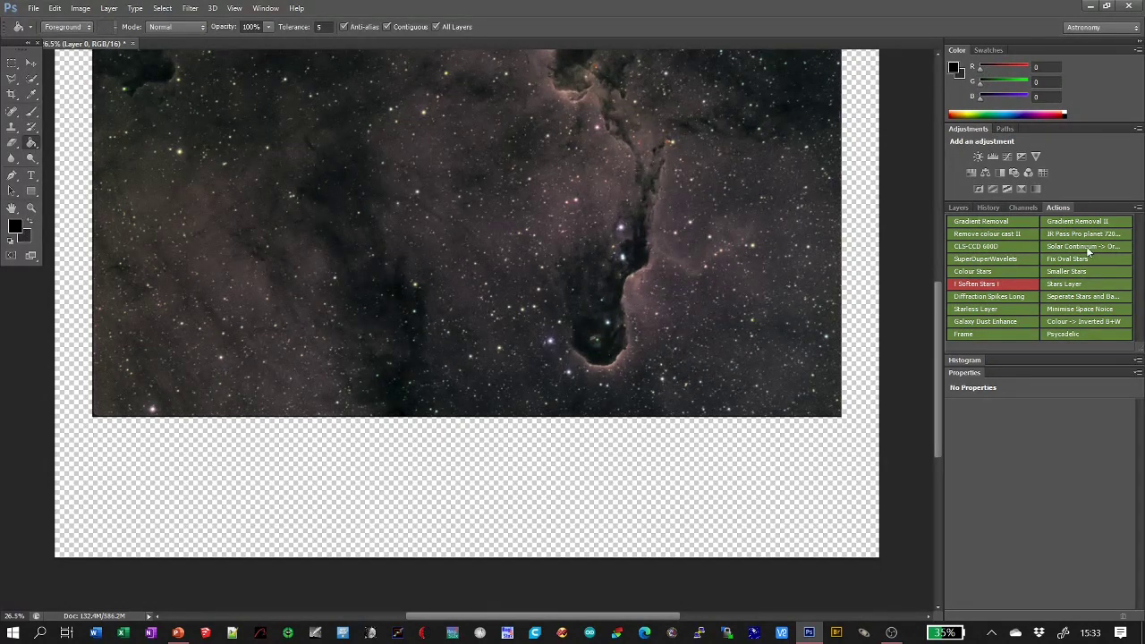
left_click(957, 208)
scroll(1029, 324, "down", 2)
left_click(1037, 327)
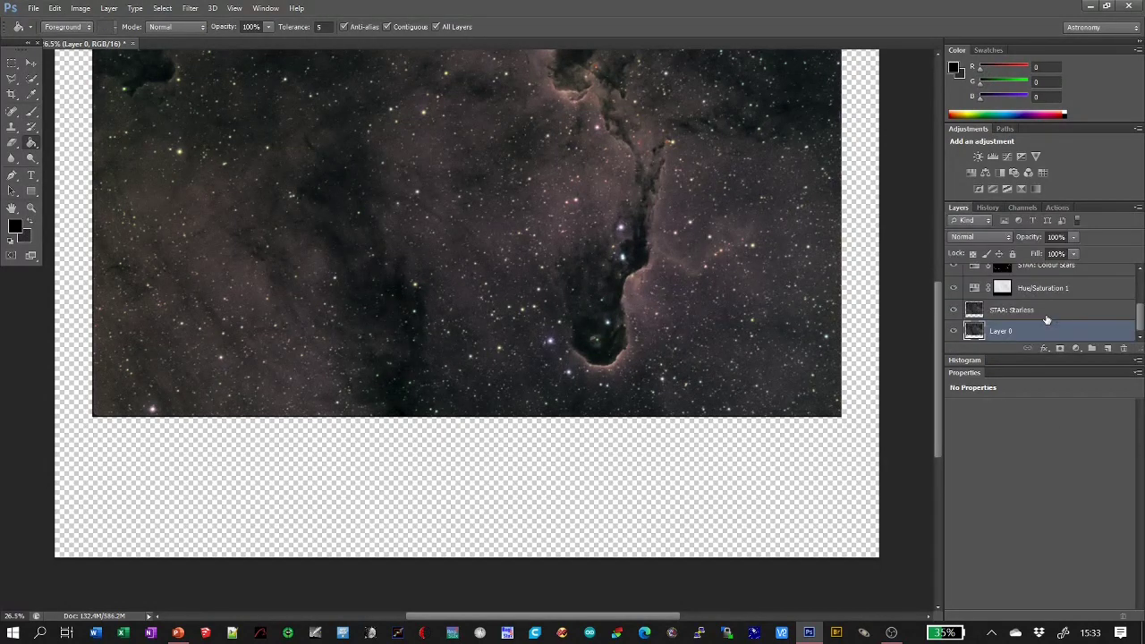
left_click(791, 490)
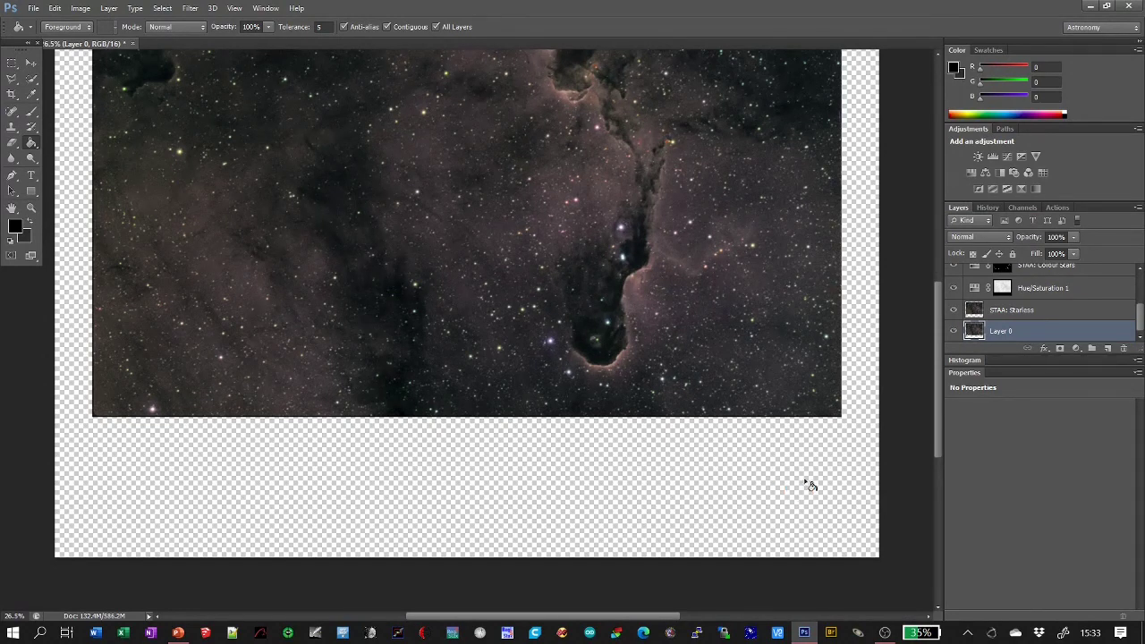
Fill the frame's right edge with black on the STAA: Starless and STAA: Galaxy Dust Enhance layers.
left_click(1020, 315)
left_click(872, 449)
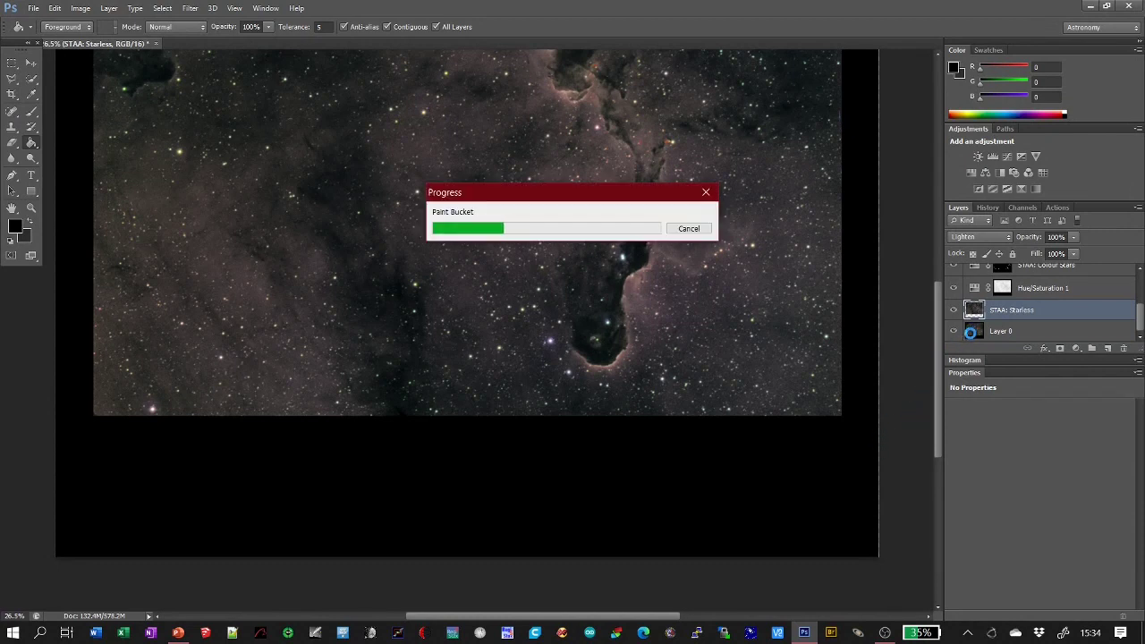
scroll(971, 333, "up", 2)
scroll(1002, 326, "up", 2)
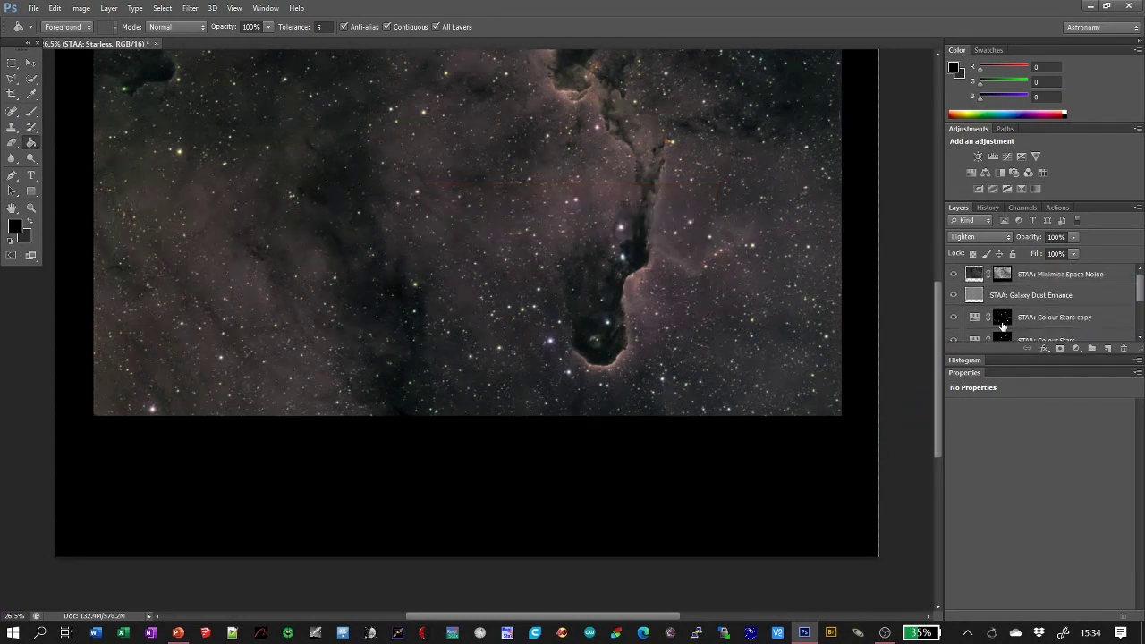
left_click(1012, 298)
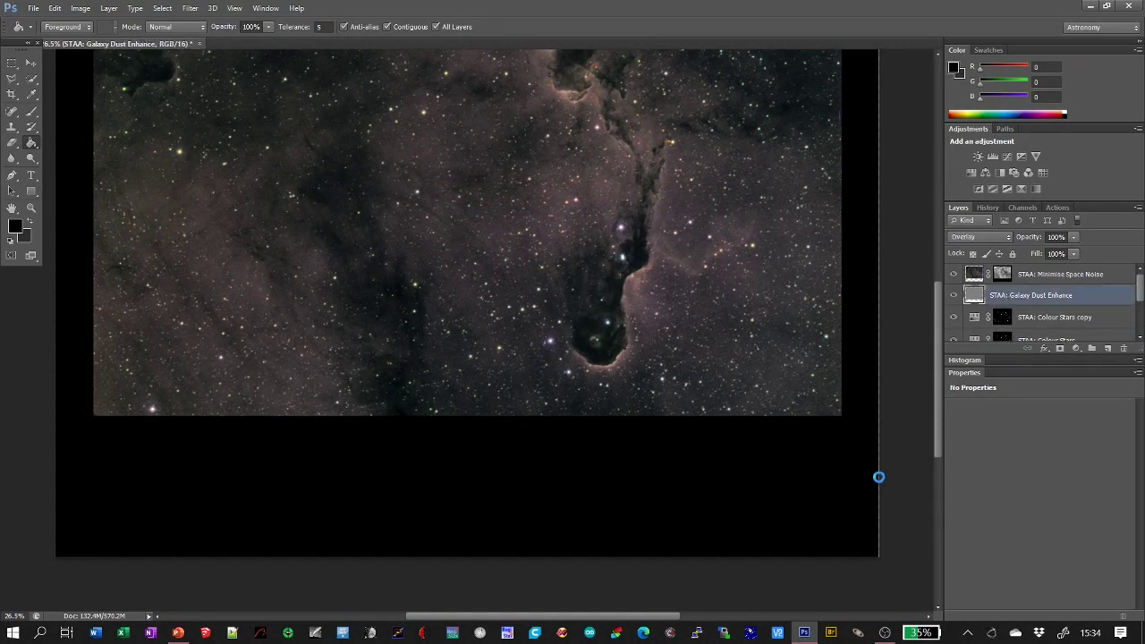
left_click(884, 473)
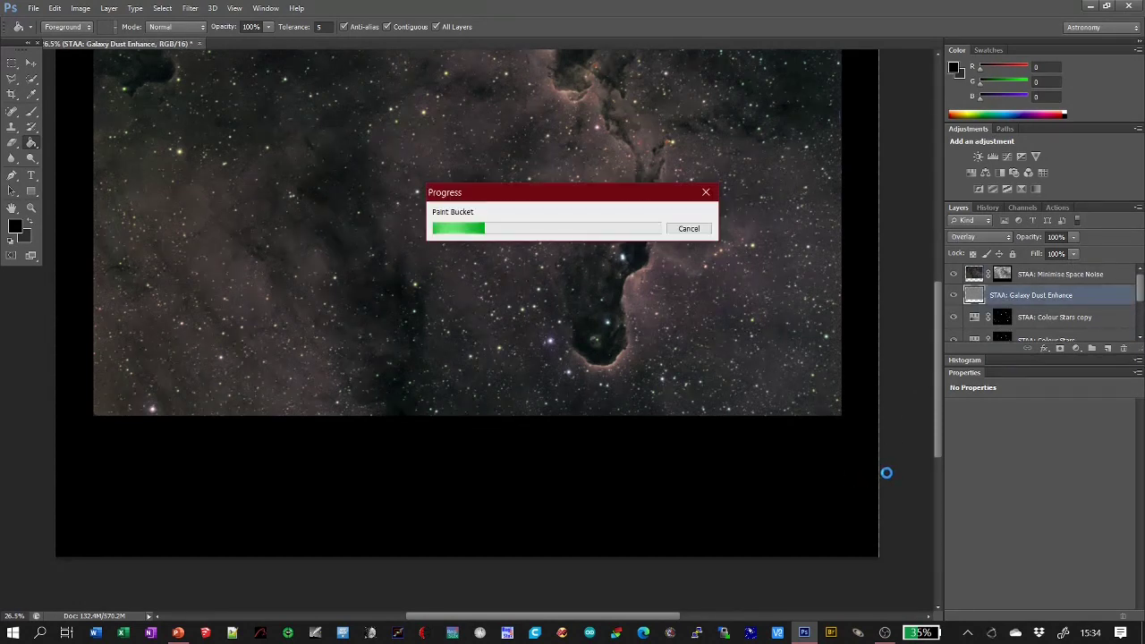
Select the STAA: Minimise Space Noise layer and save a history snapshot of the framed image.
left_click(982, 278)
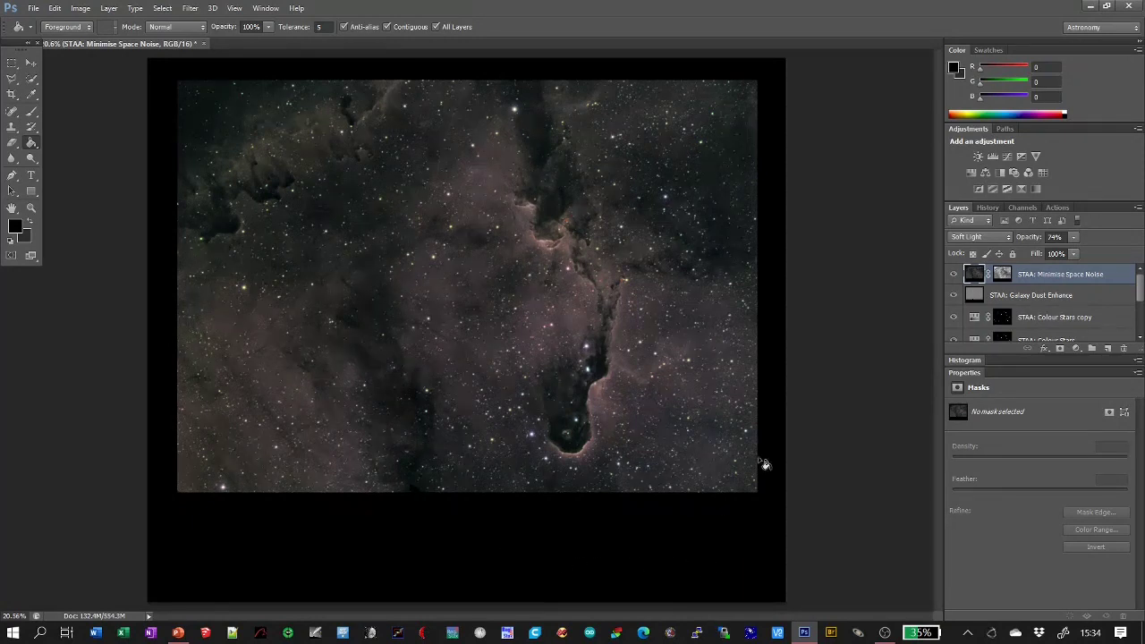
left_click(987, 207)
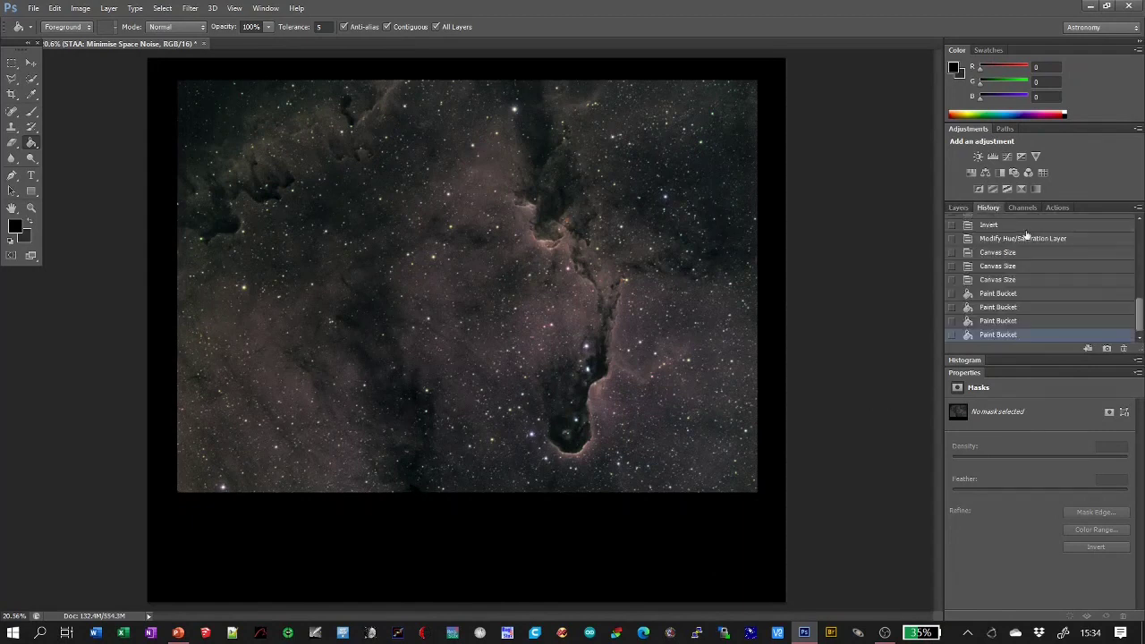
left_click(1106, 349)
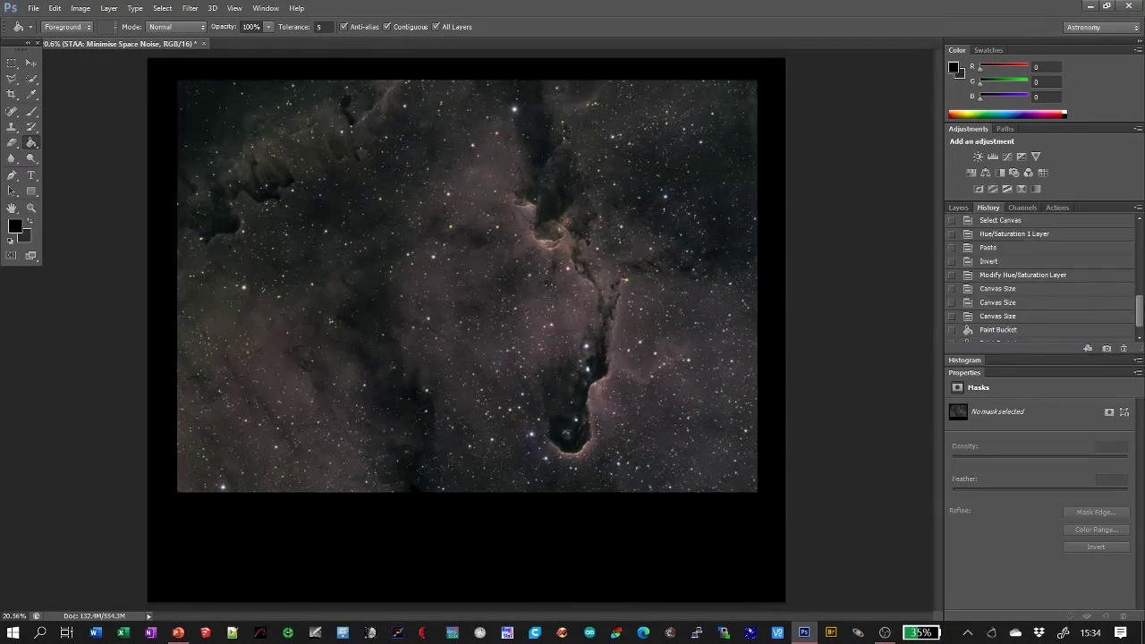
Enlarge the history list and review the saved processing stages in order, from Snapshot 1 to Snapshot 7.
left_click_drag(1142, 315, 1138, 249)
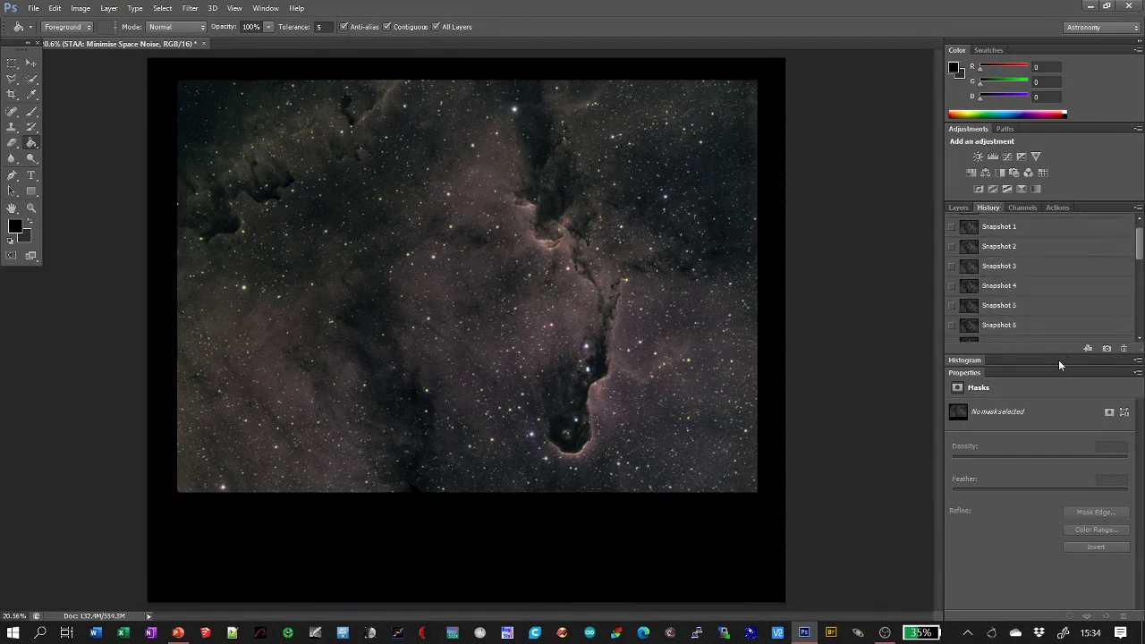
left_click_drag(1053, 355, 1053, 417)
scroll(1058, 331, "up", 1)
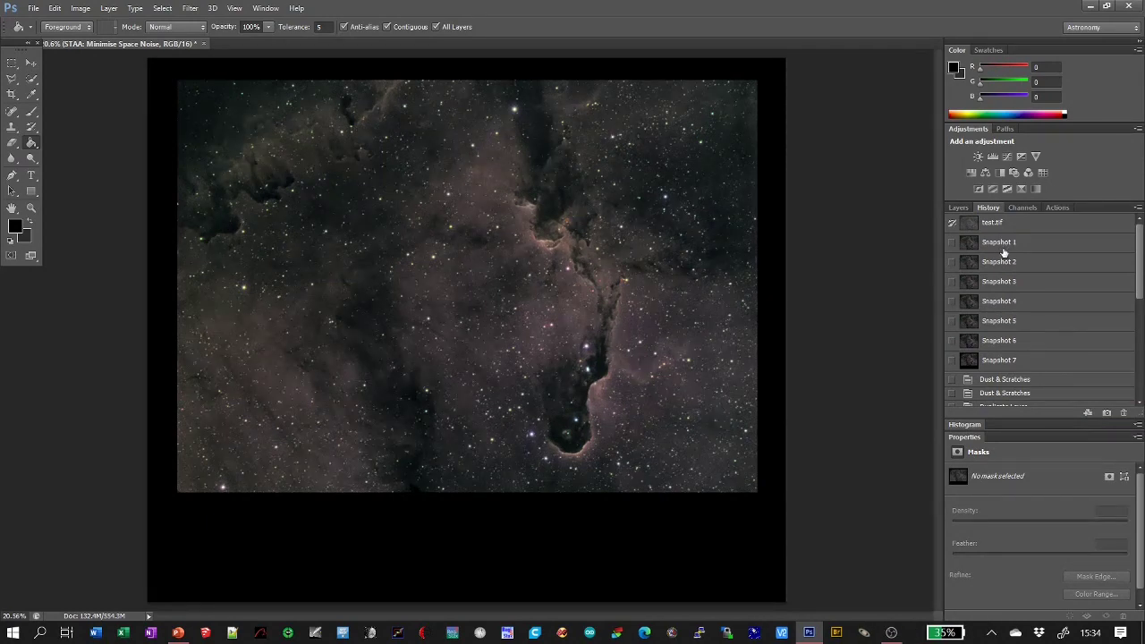
left_click(1009, 243)
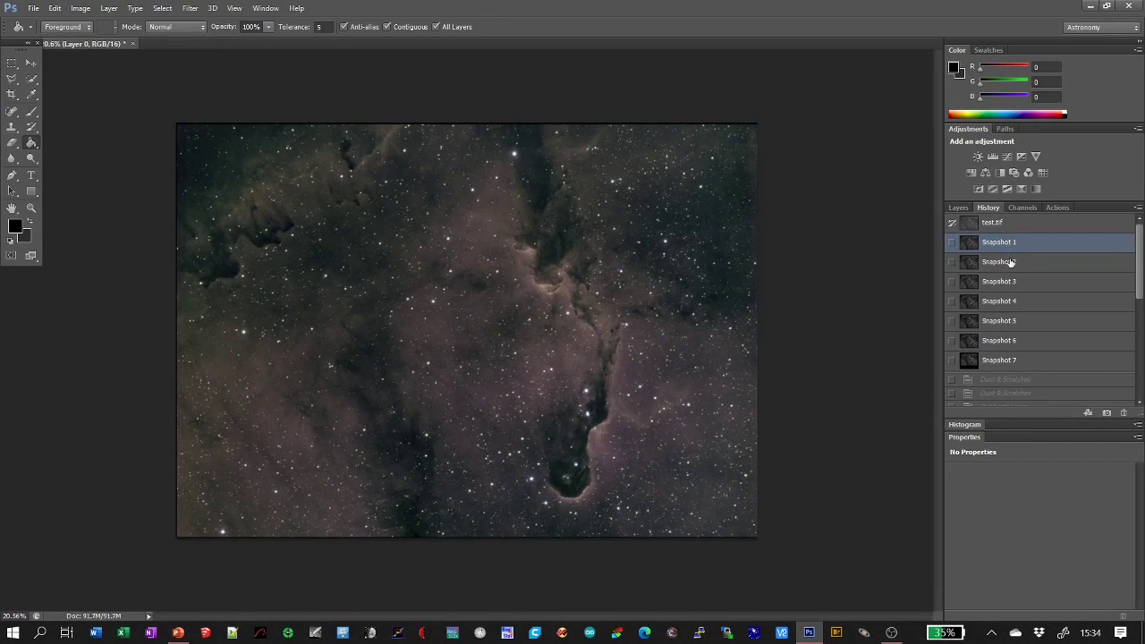
left_click(1011, 261)
left_click(1011, 282)
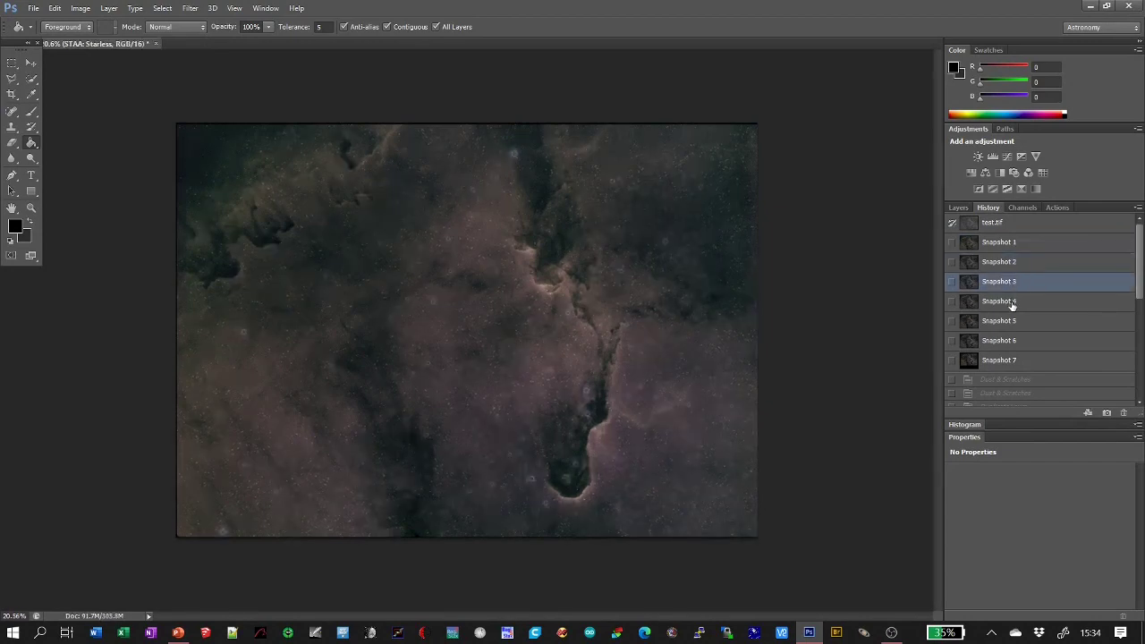
left_click(1011, 301)
left_click(1012, 322)
left_click(1012, 341)
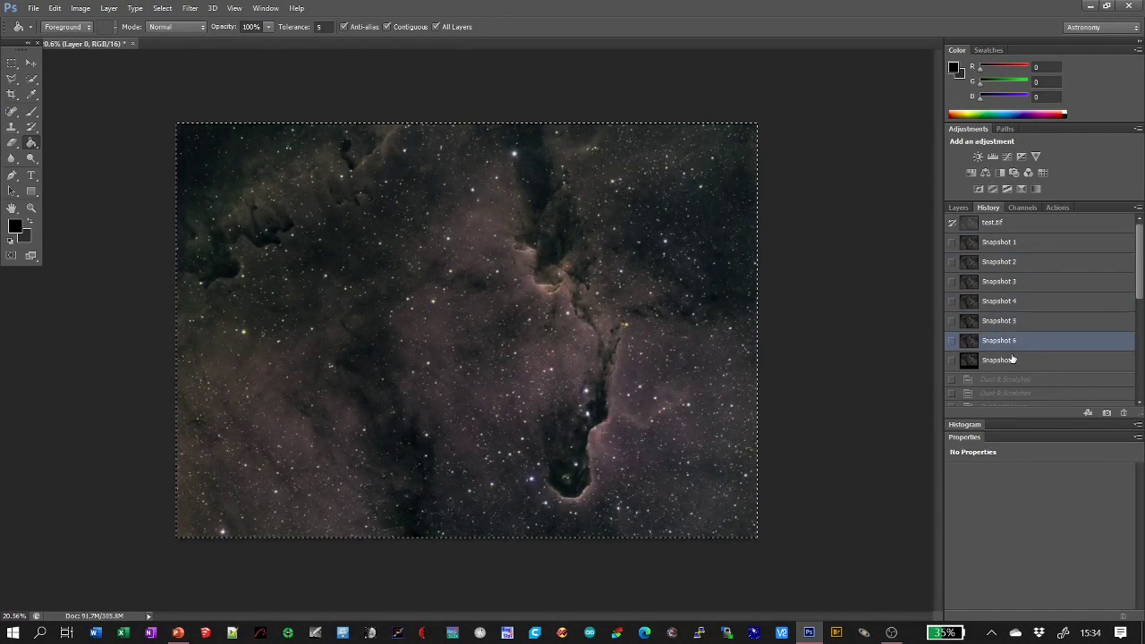
left_click(1012, 358)
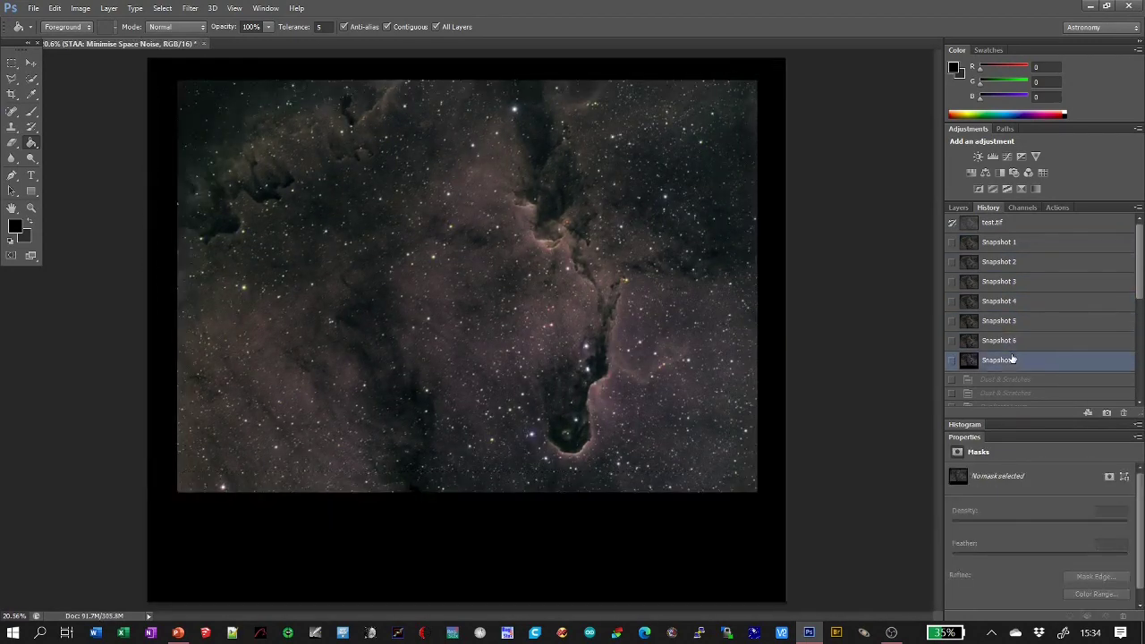
Compare the original test.tif state with Snapshots 1, 7 and 2, ending on Snapshot 1.
left_click(1003, 223)
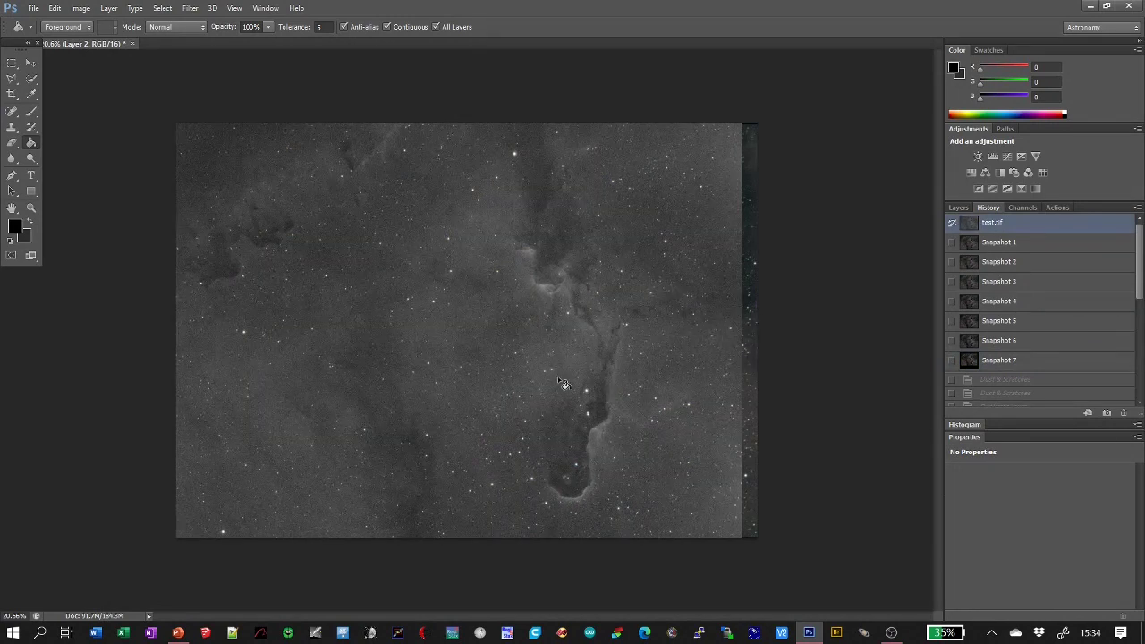
left_click(1000, 244)
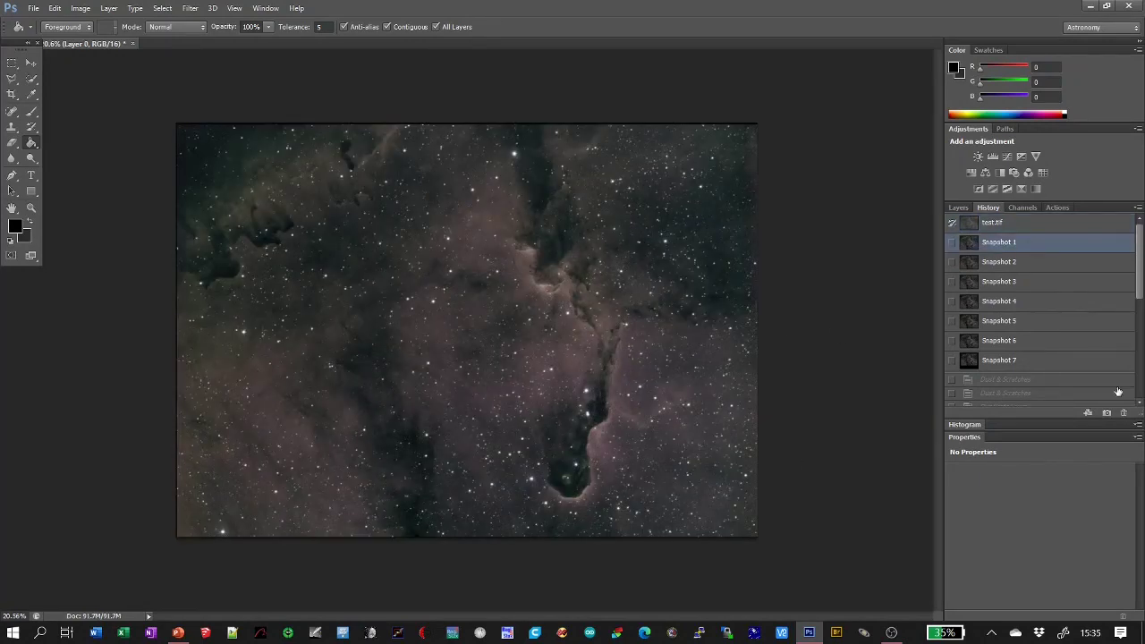
left_click(1013, 359)
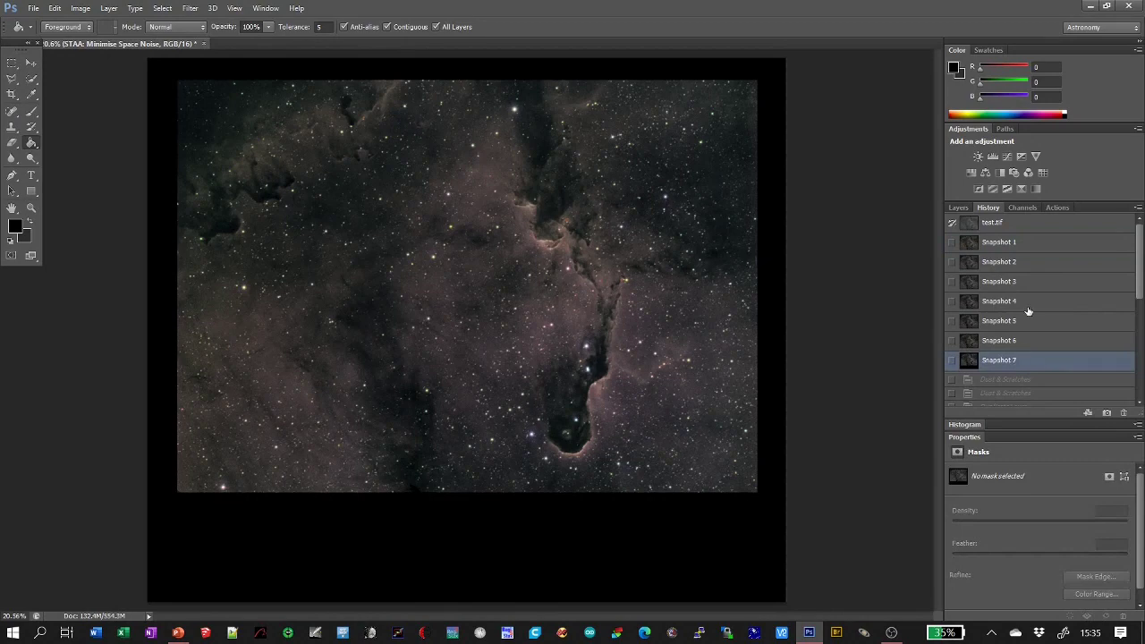
left_click(1017, 262)
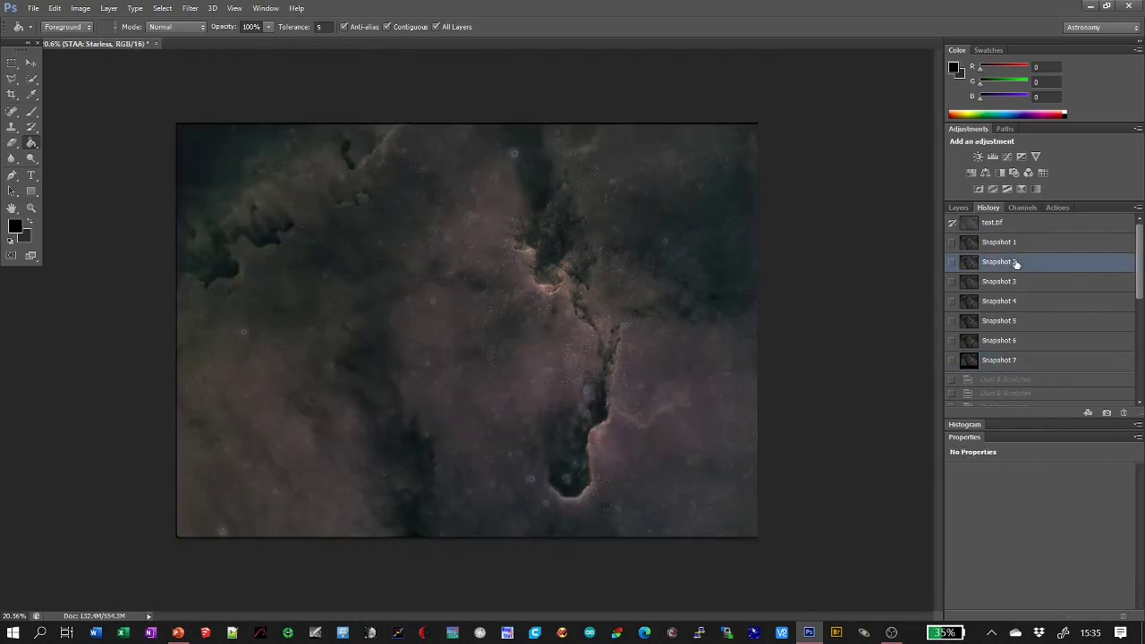
left_click(1011, 245)
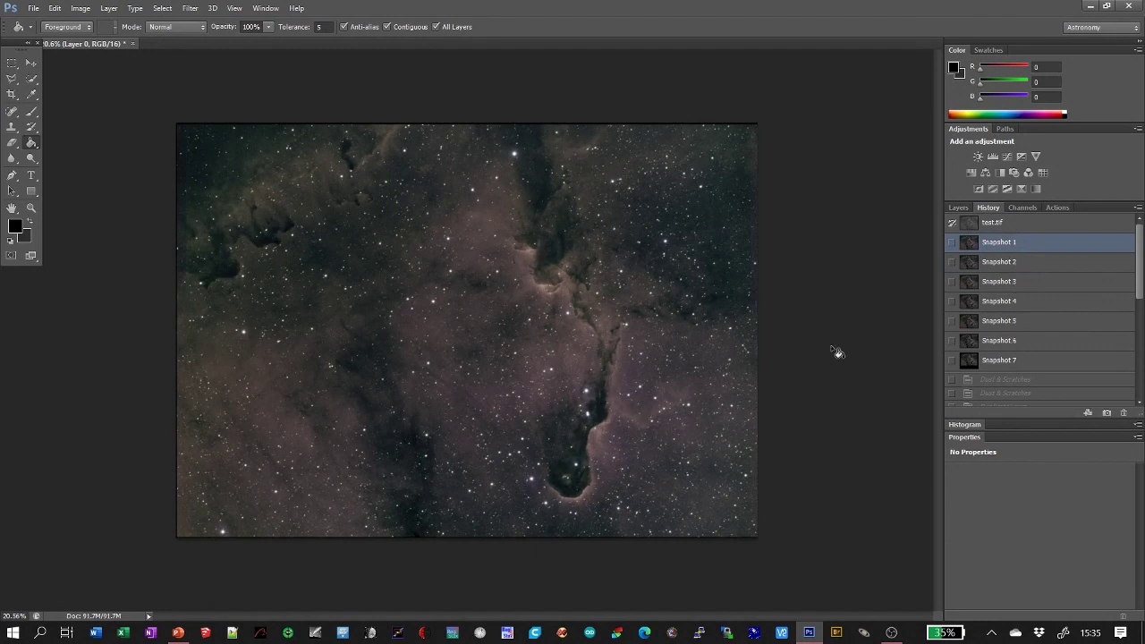
Return the image to Snapshot 7 and show the astronomy actions in a list reduced in height.
left_click(993, 361)
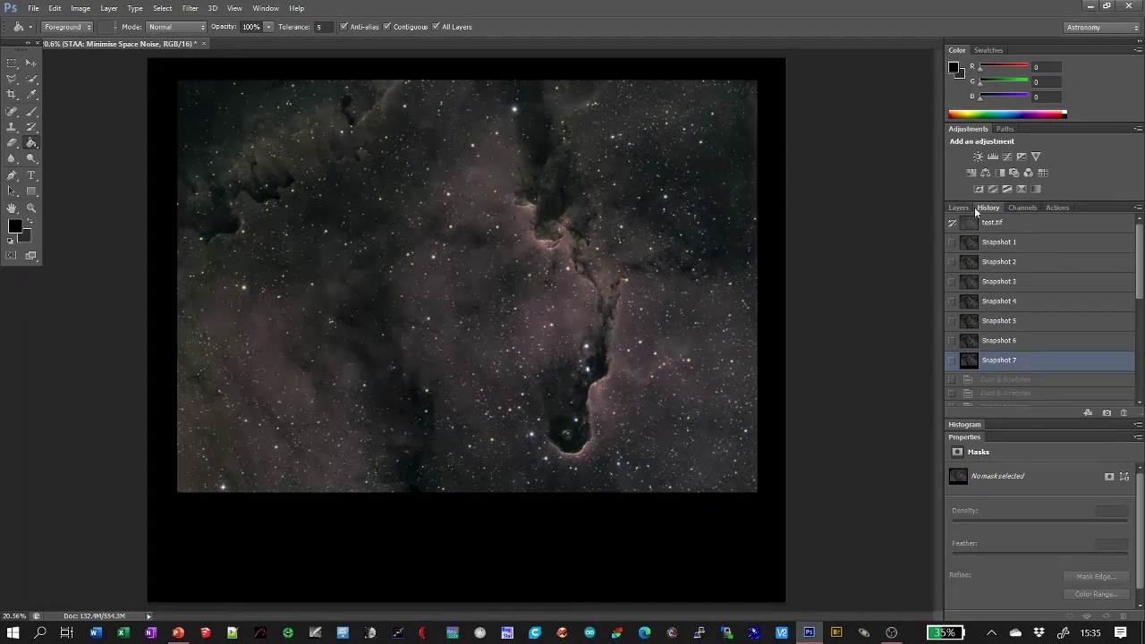
left_click(1056, 208)
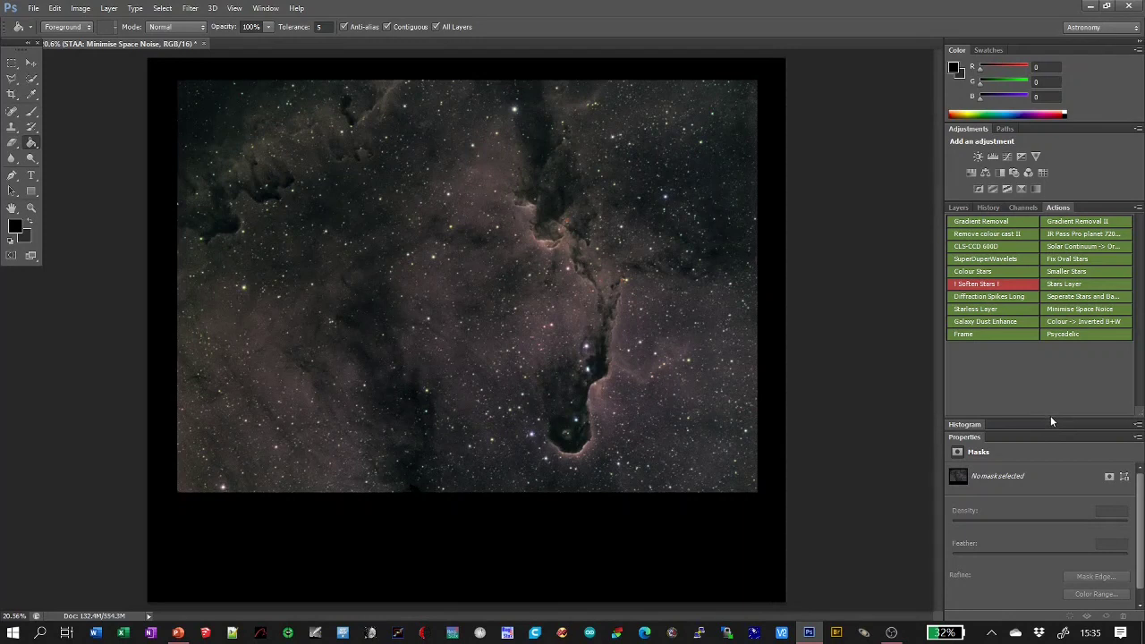
left_click_drag(1047, 417, 1045, 356)
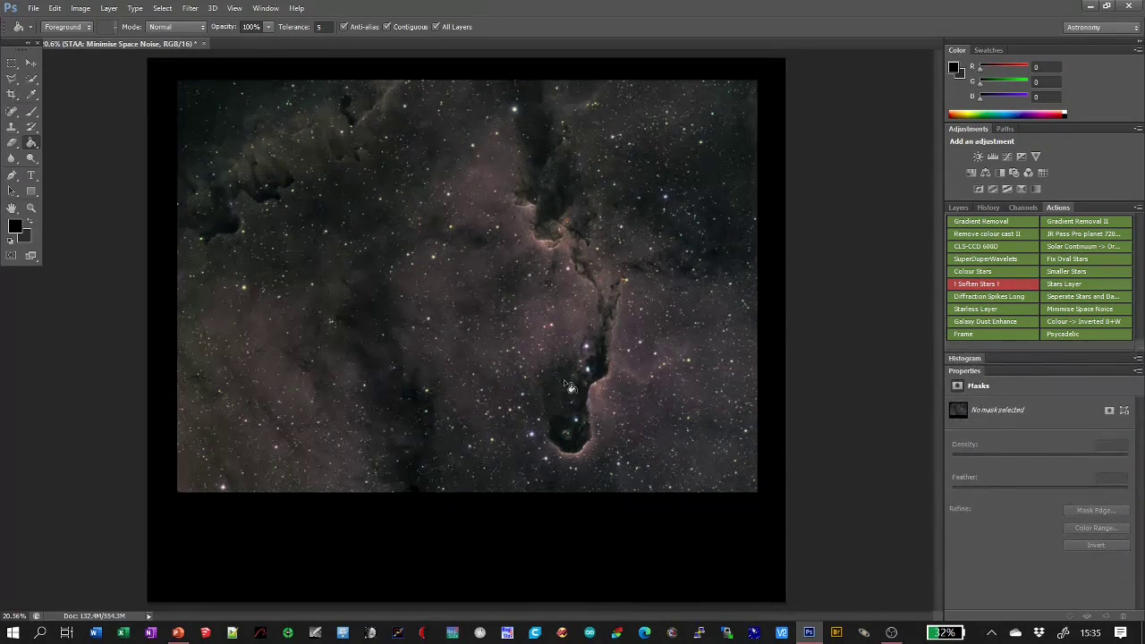